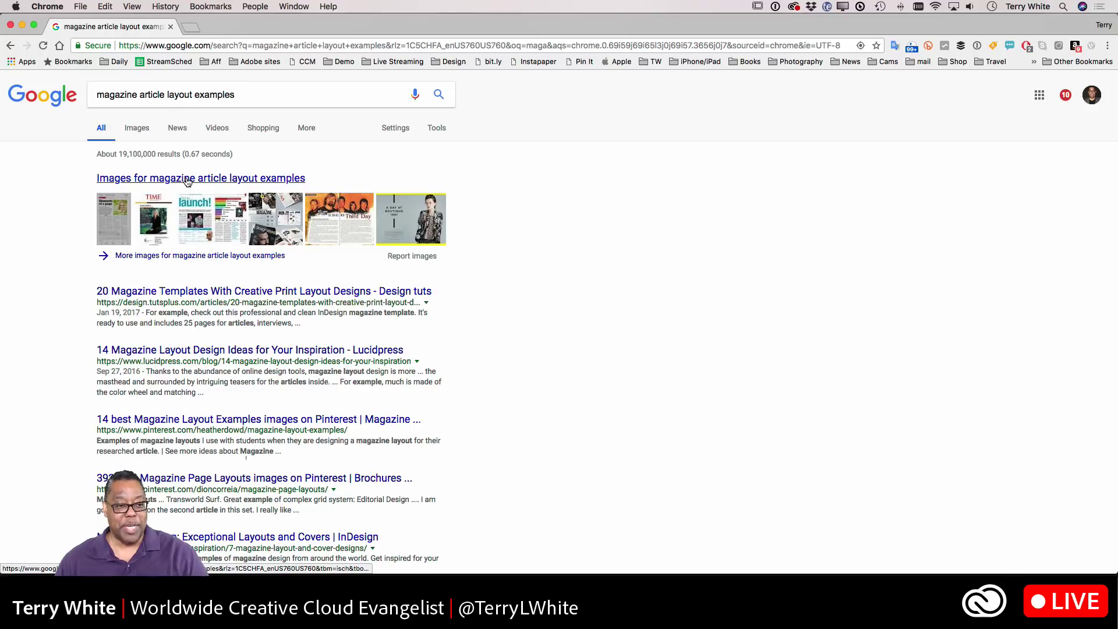
# Browse the image results for magazine article layout examples, and close the browser window
pyautogui.click(188, 179)
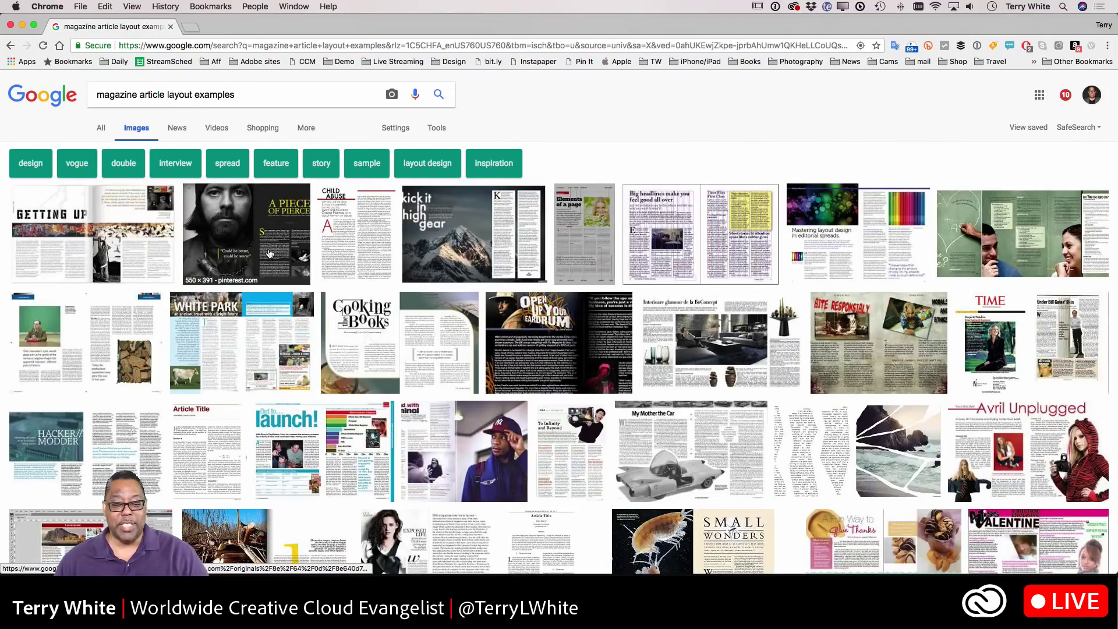
pyautogui.scroll(-5, 269, 253)
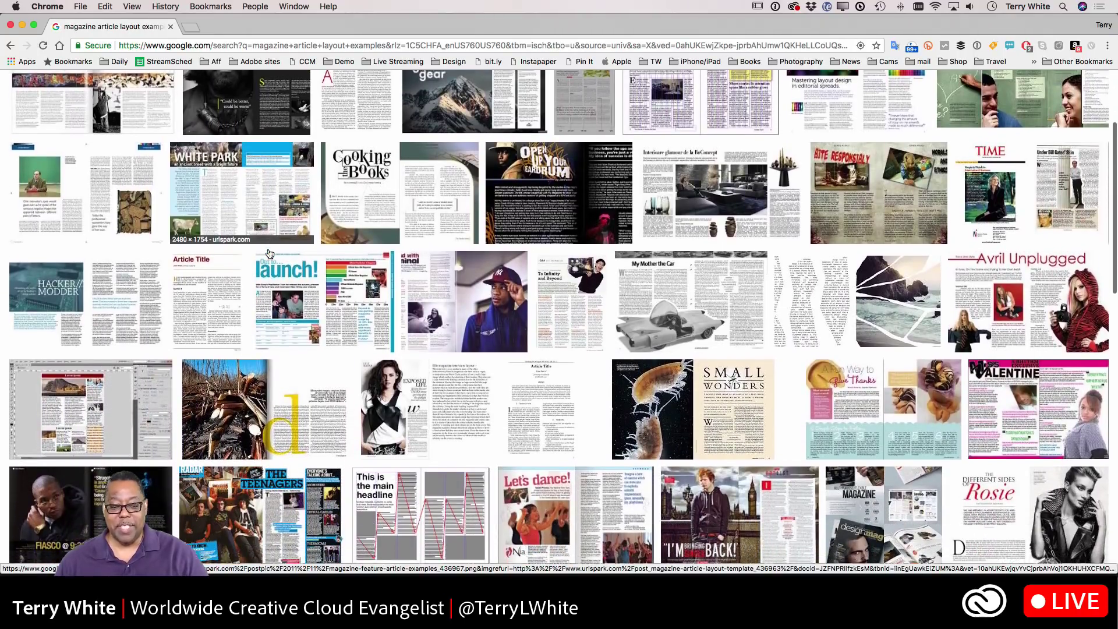
pyautogui.scroll(-1, 270, 254)
pyautogui.scroll(-1, 269, 253)
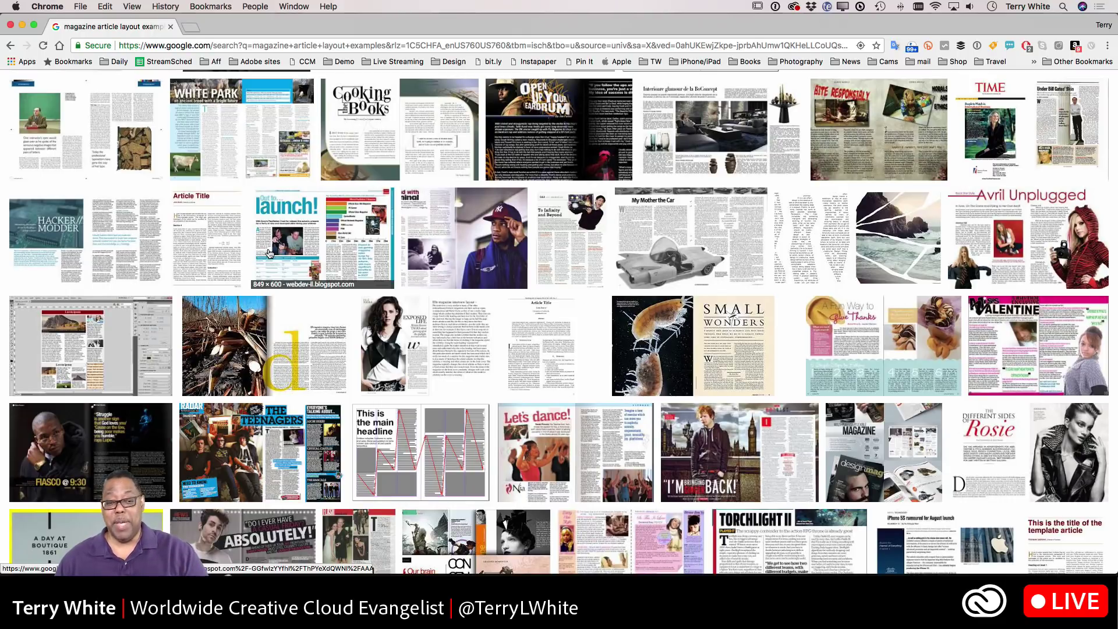
pyautogui.click(10, 26)
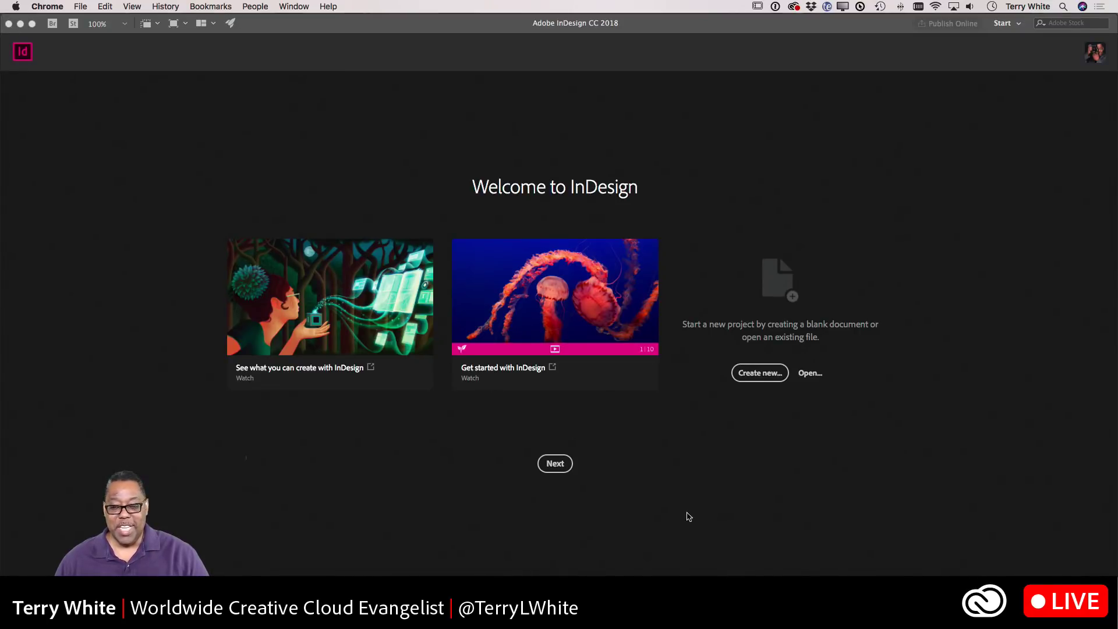
# Switch to InDesign and start a new document set to 2 pages with facing pages turned on
pyautogui.click(744, 404)
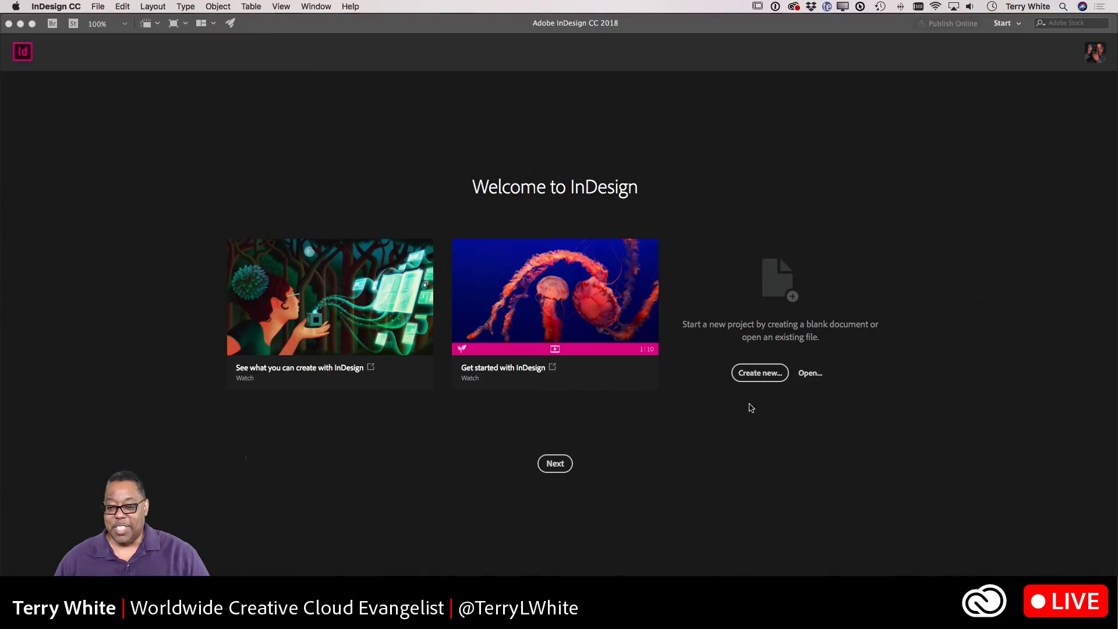
pyautogui.click(758, 373)
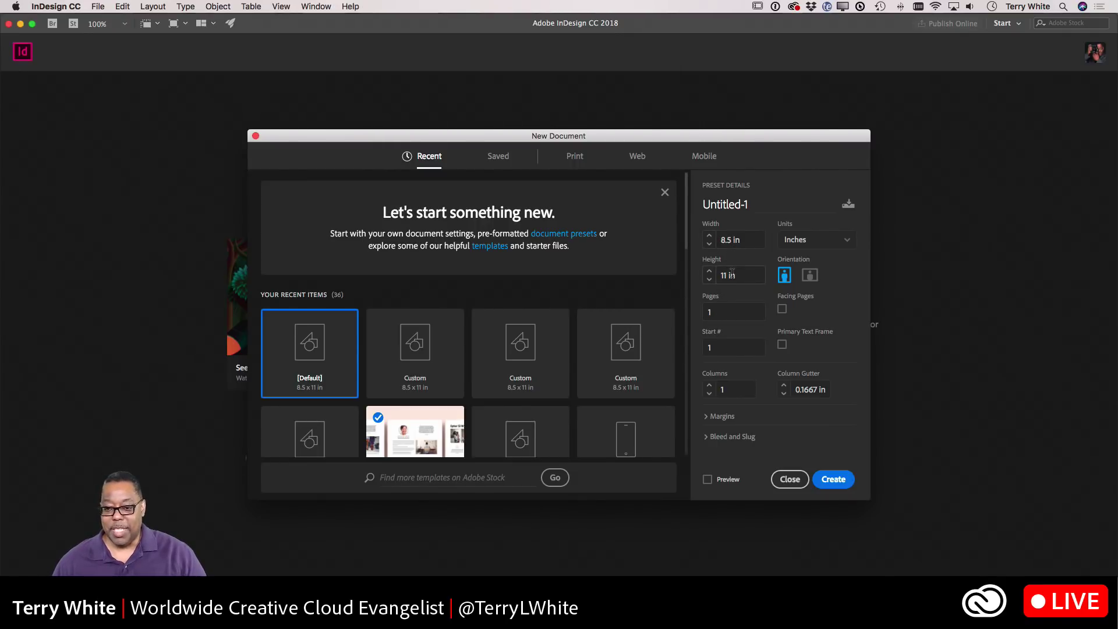
pyautogui.click(715, 312)
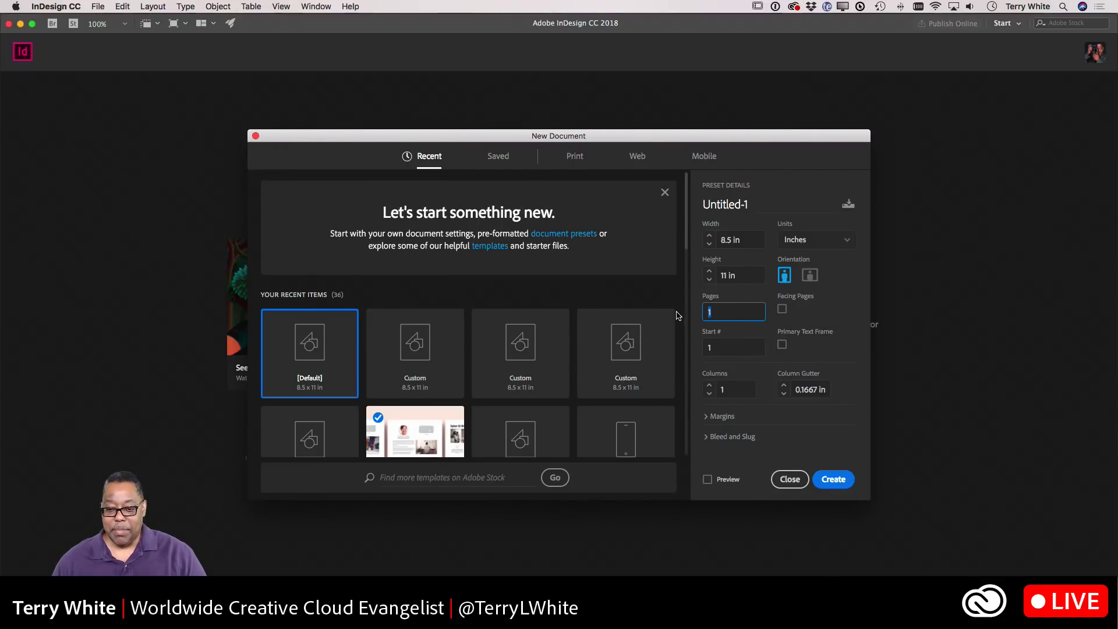
pyautogui.write('2')
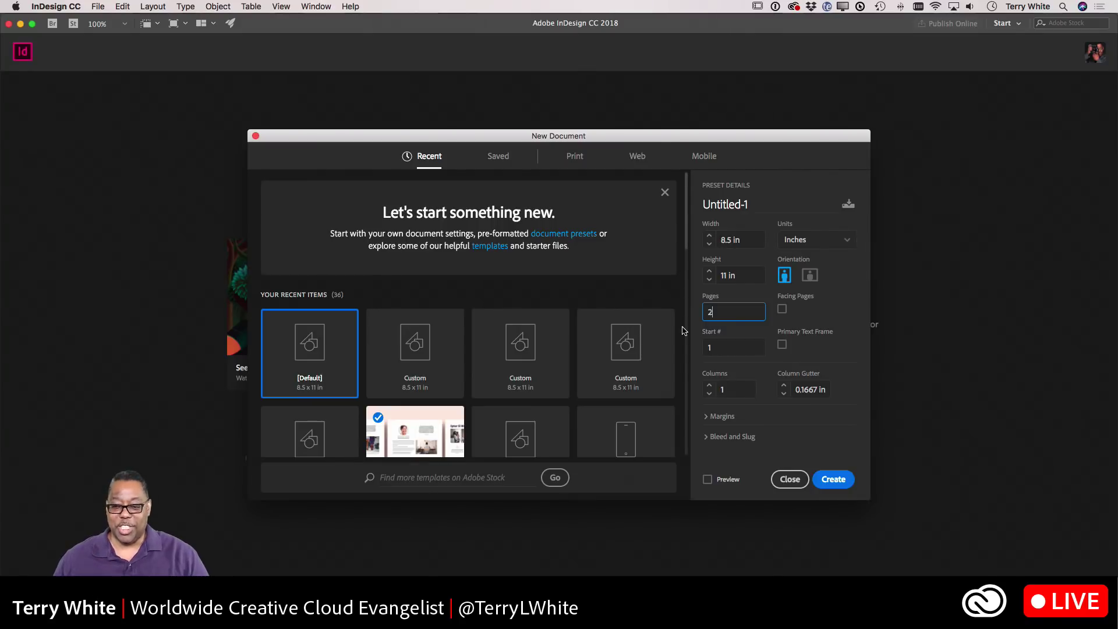
pyautogui.click(781, 309)
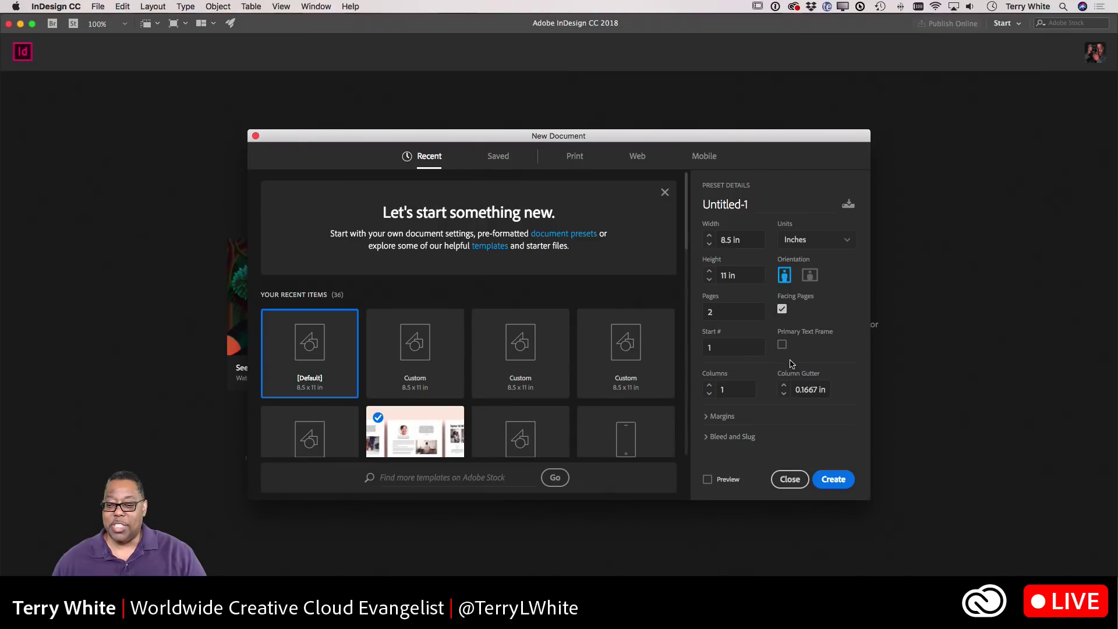
# Set the new document to 5 columns with a 0.25 in column gutter
pyautogui.click(710, 385)
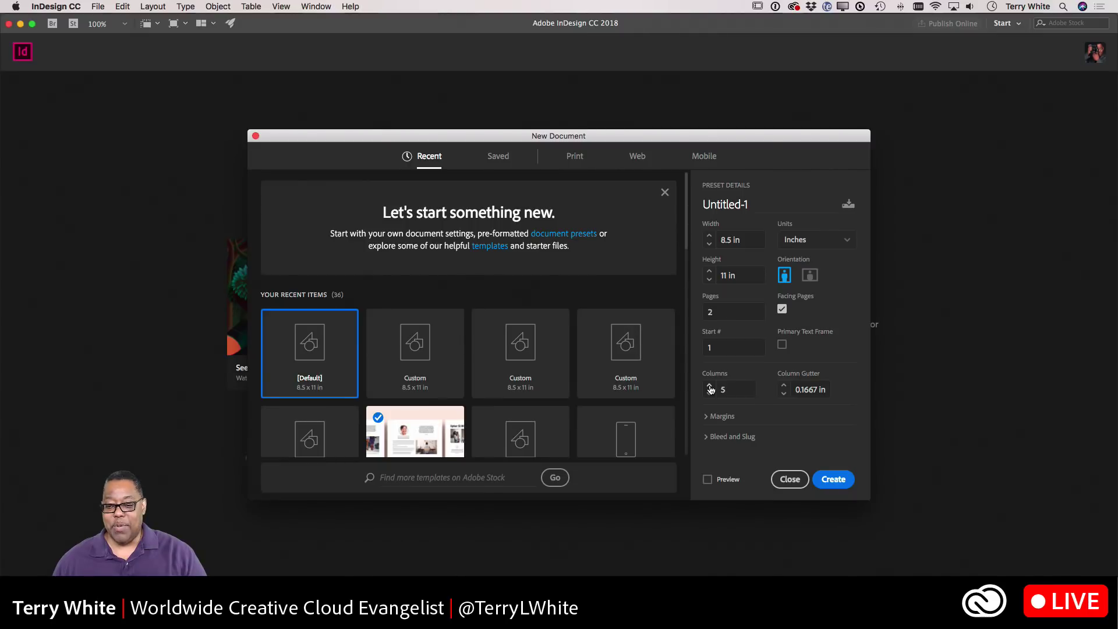
pyautogui.click(806, 390)
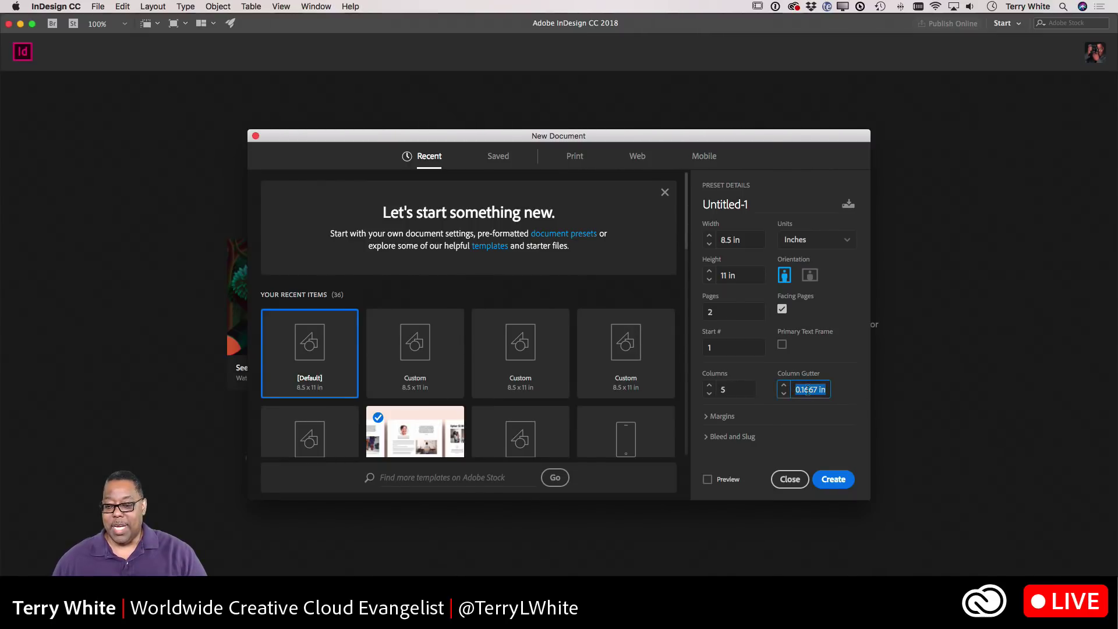
pyautogui.write('.25')
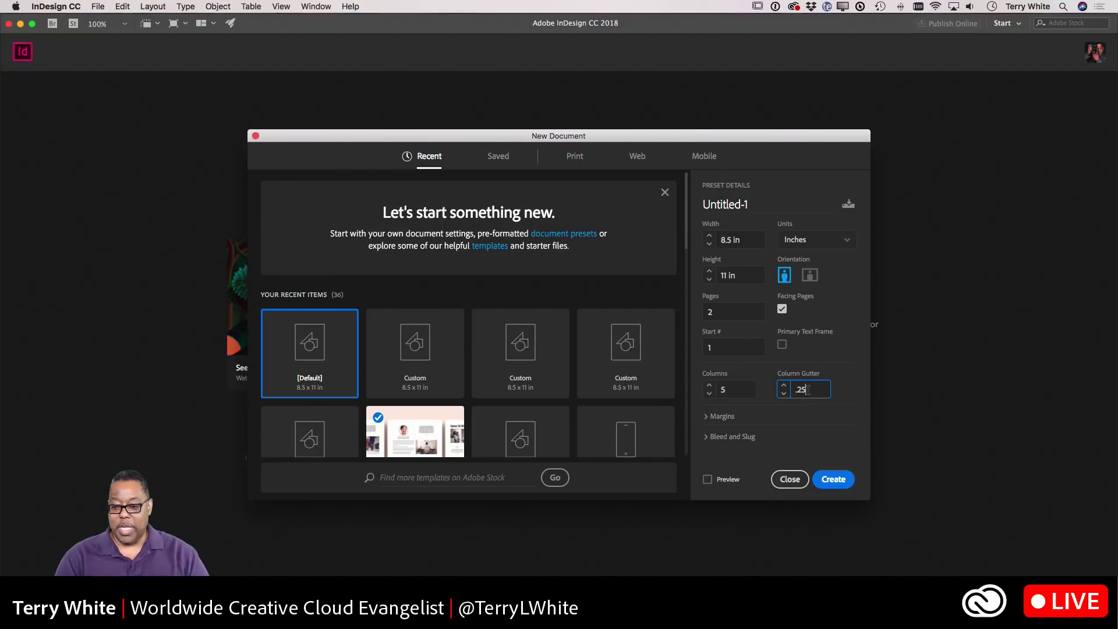
pyautogui.press('Tab')
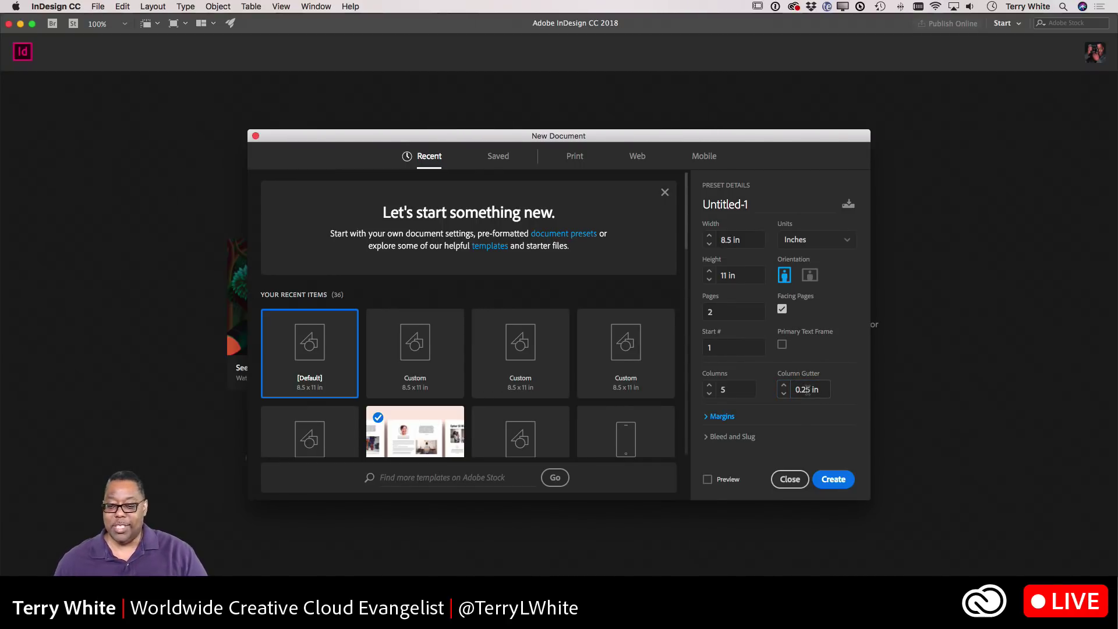
# Set the bleed to 0.2 in on all sides and create the document
pyautogui.click(710, 437)
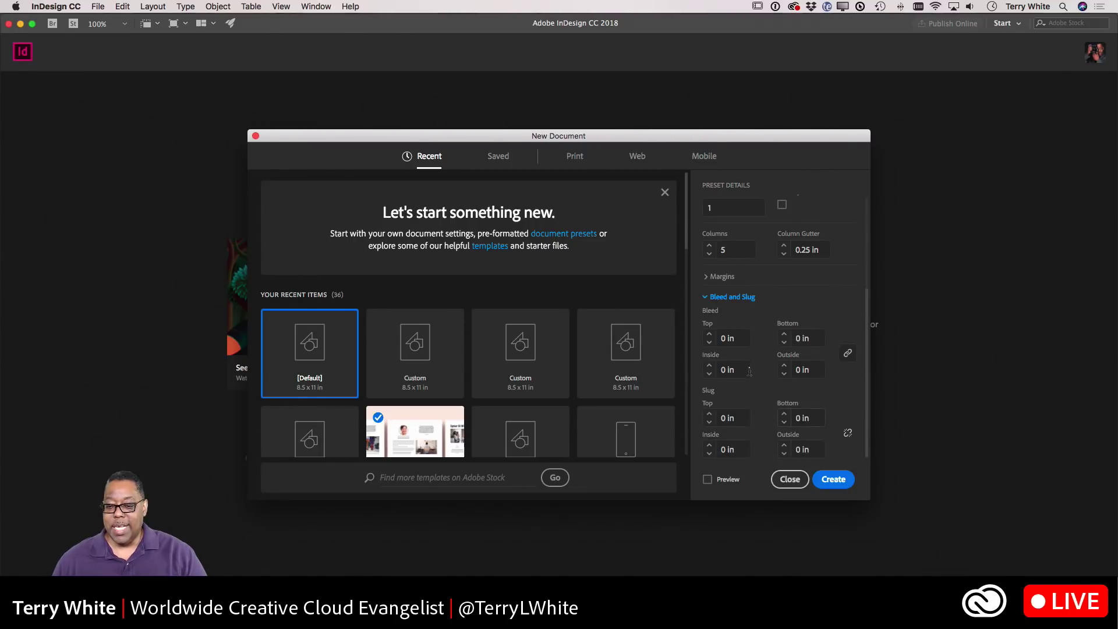
pyautogui.click(738, 340)
pyautogui.moveTo(738, 339); pyautogui.dragTo(683, 341)
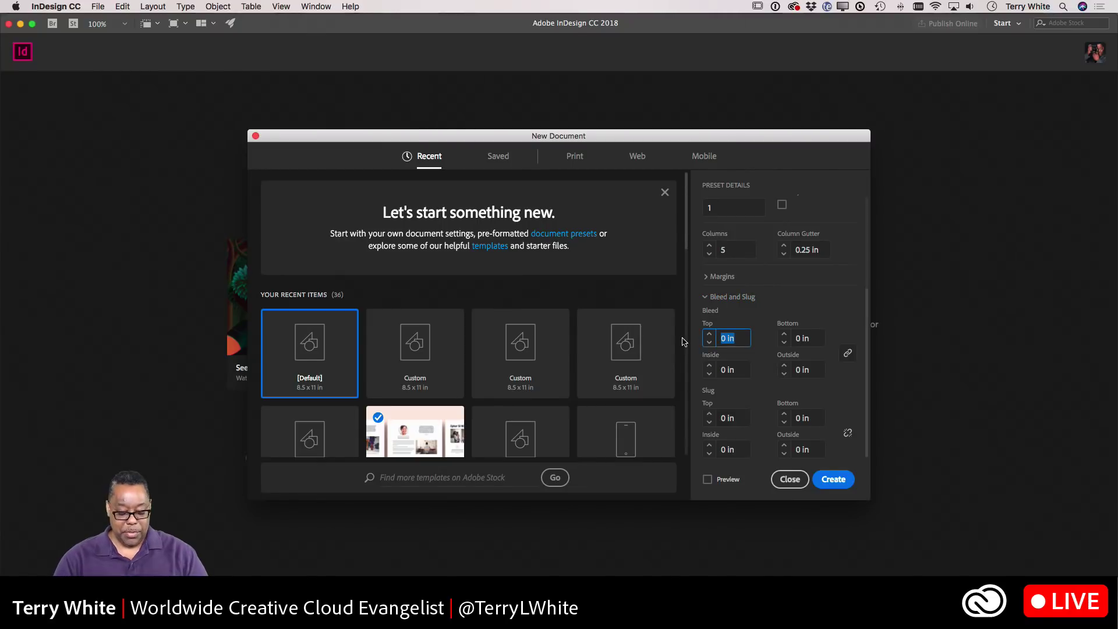
pyautogui.write('.2')
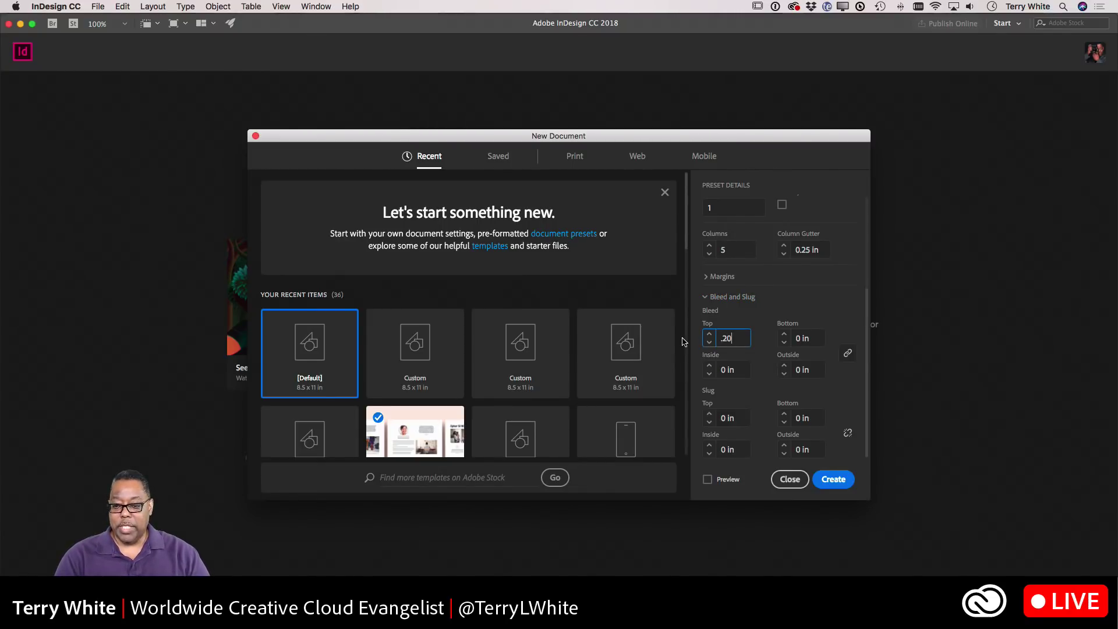
pyautogui.press('Tab')
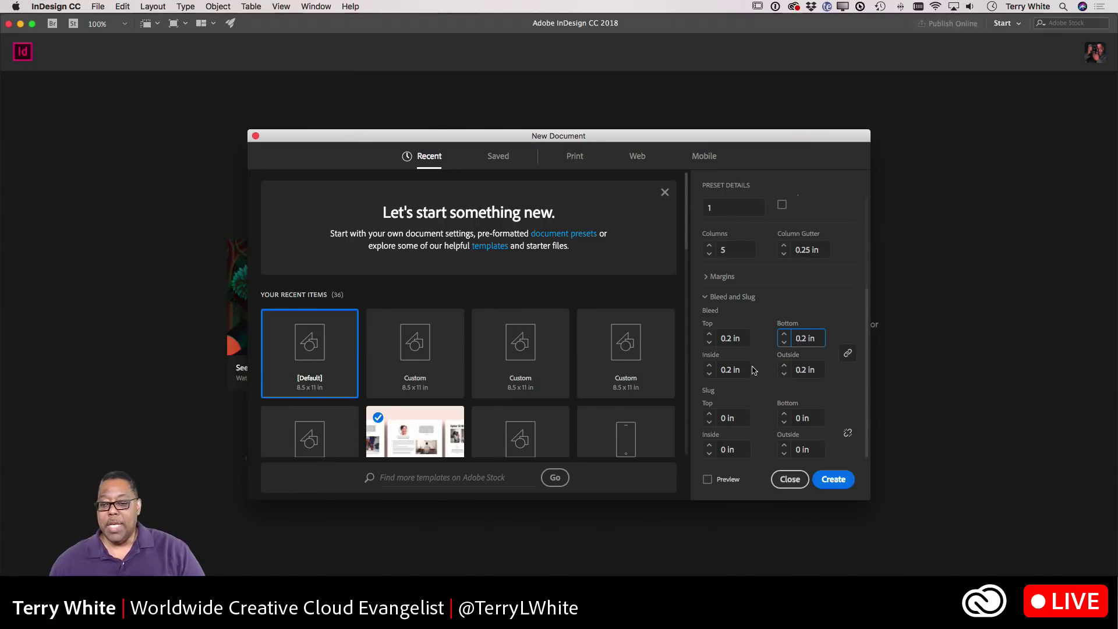
pyautogui.scroll(3, 766, 357)
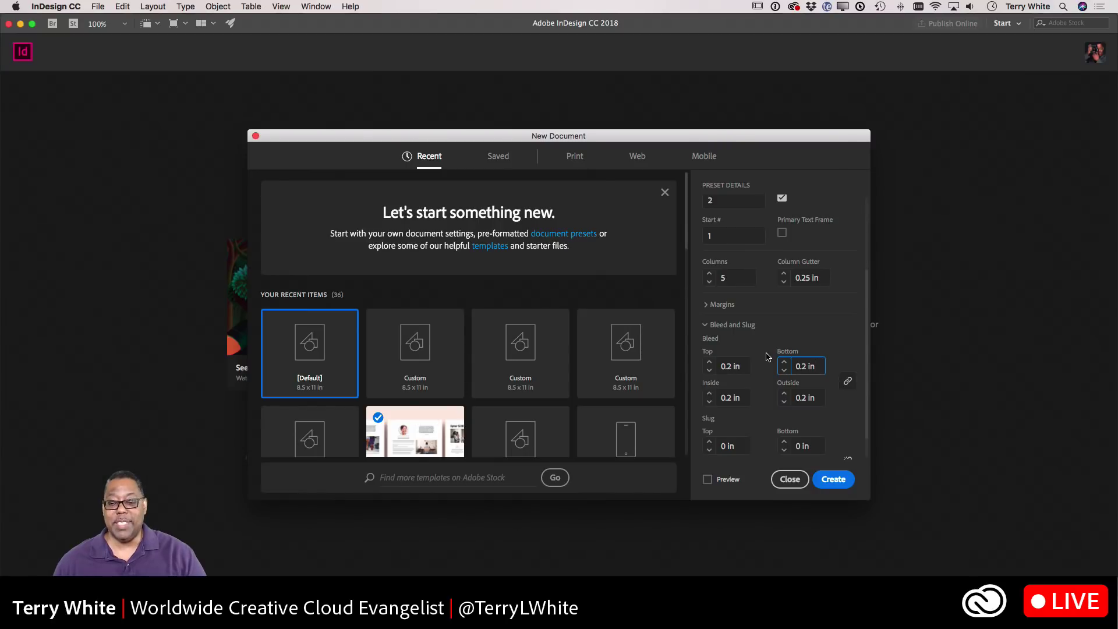
pyautogui.scroll(1, 755, 365)
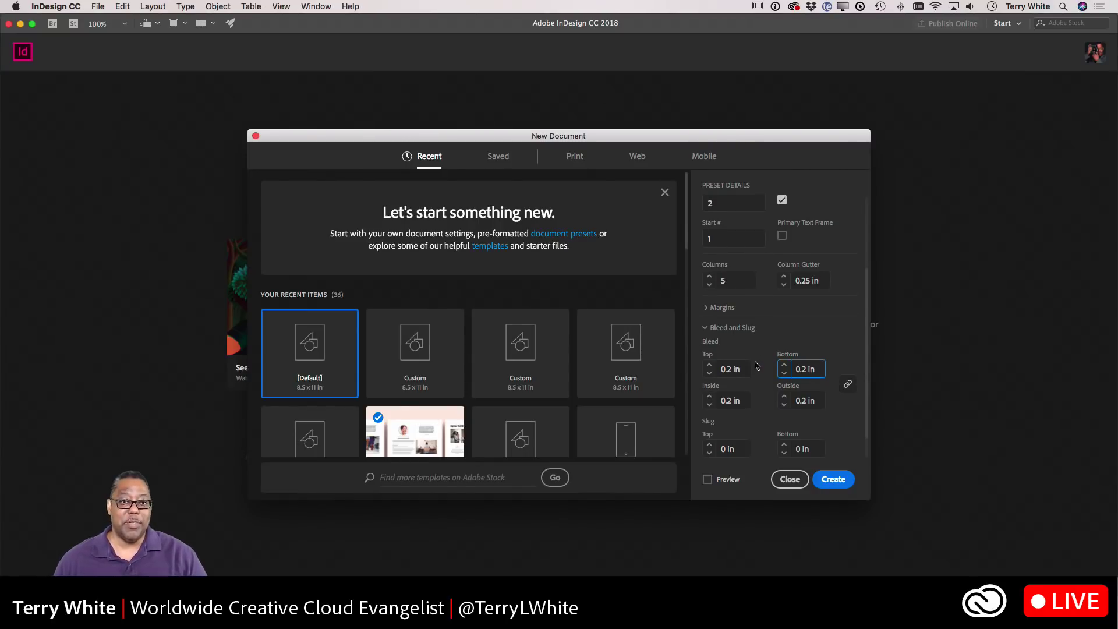
pyautogui.scroll(5, 756, 365)
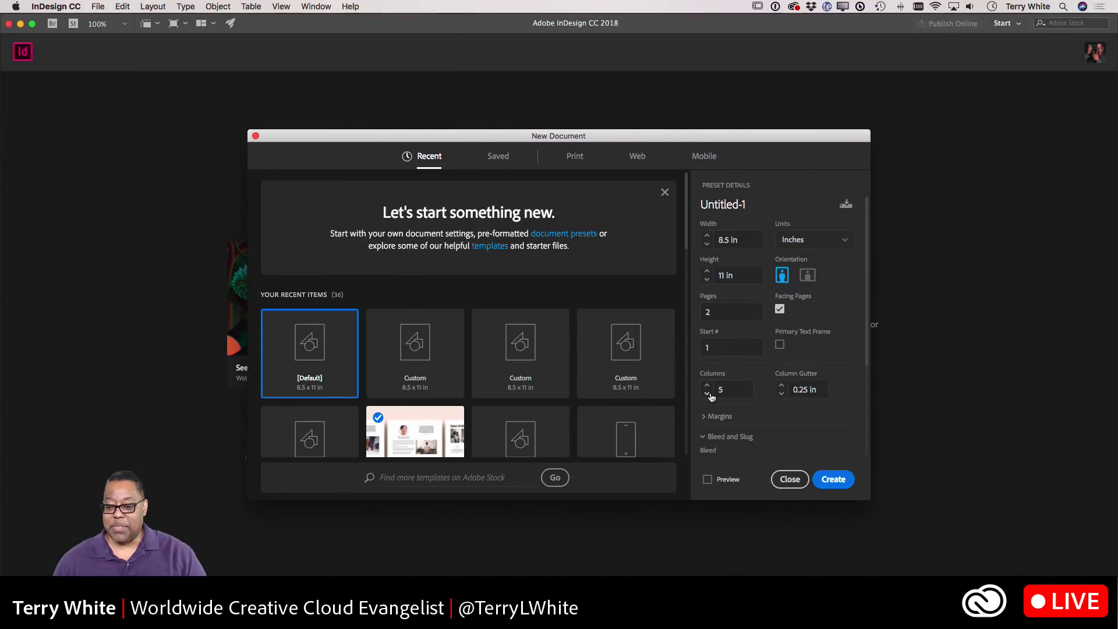
pyautogui.scroll(-3, 795, 390)
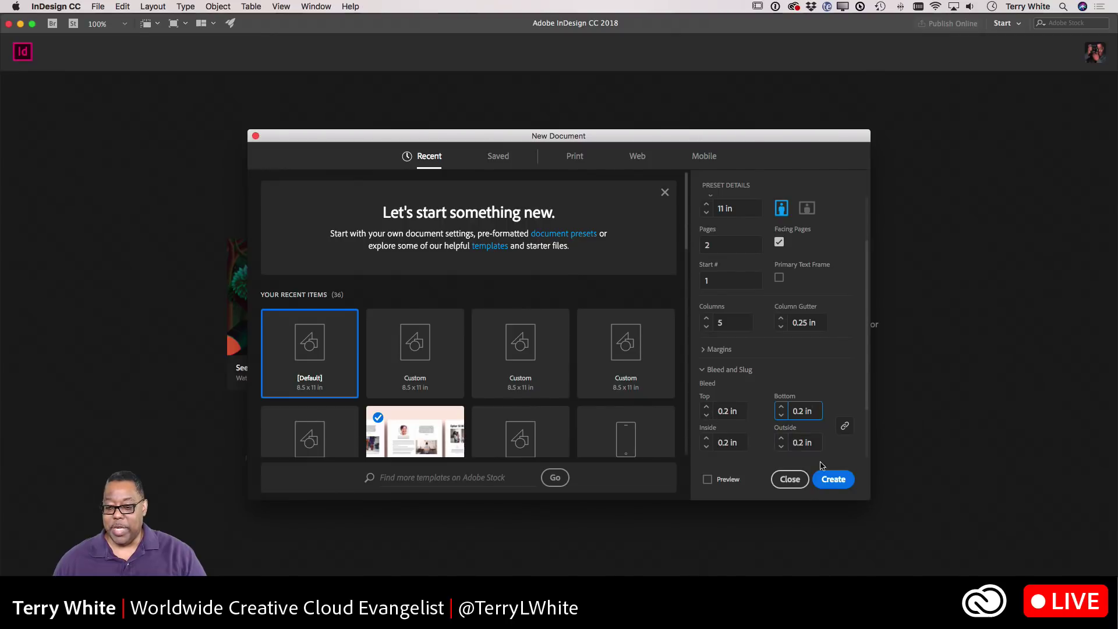
pyautogui.click(834, 479)
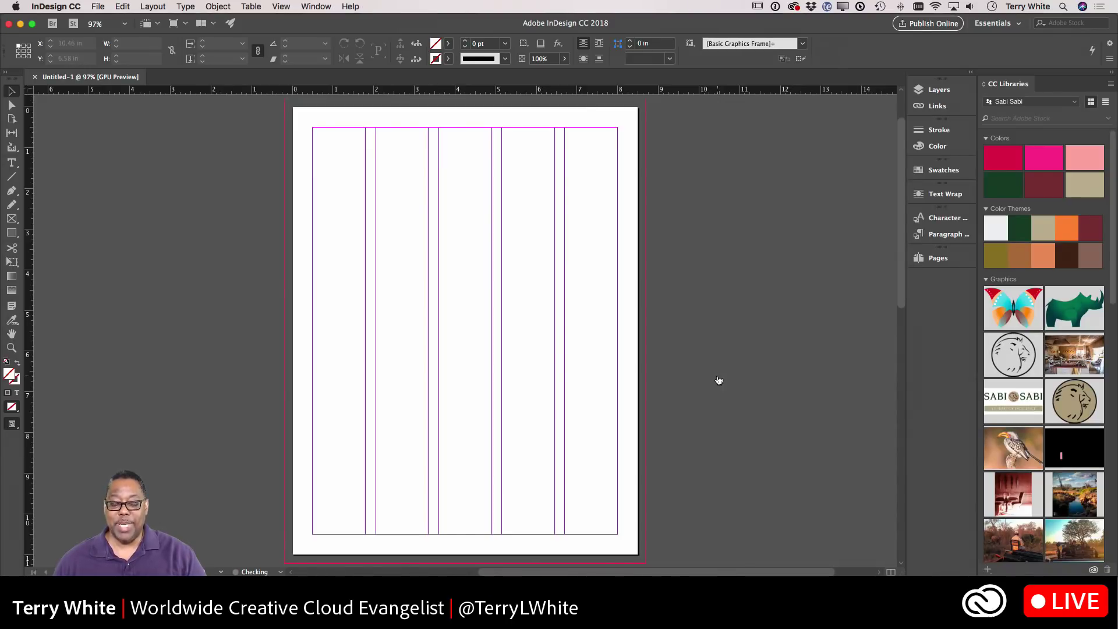
# Try to move page 2 next to page 1 to form a two-page spread
pyautogui.scroll(-10, 717, 378)
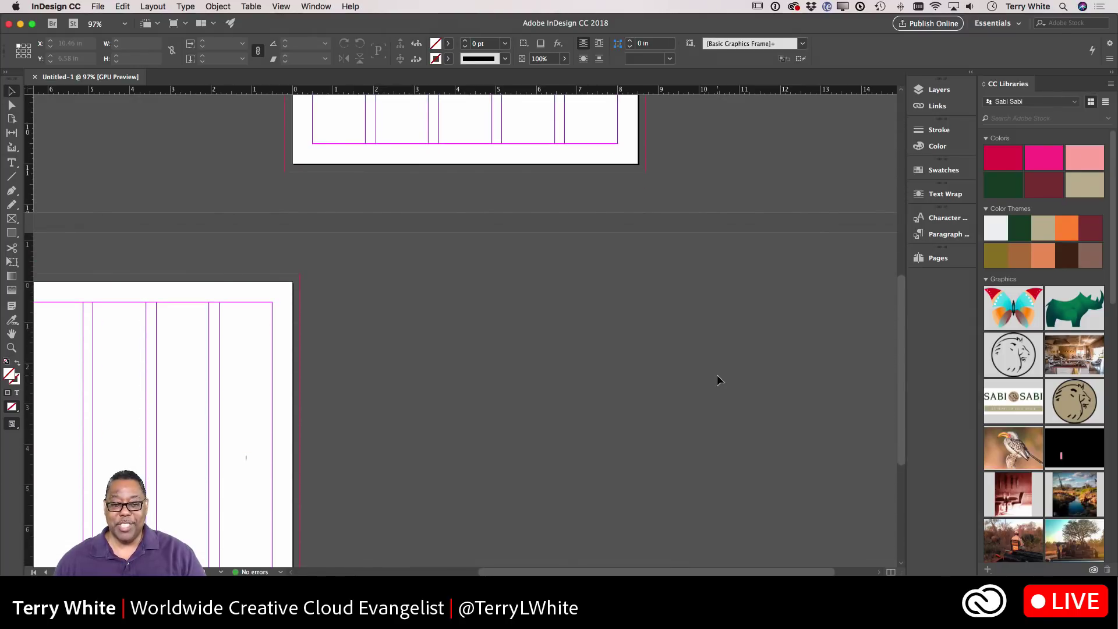
pyautogui.scroll(2, 718, 377)
pyautogui.scroll(15, 717, 379)
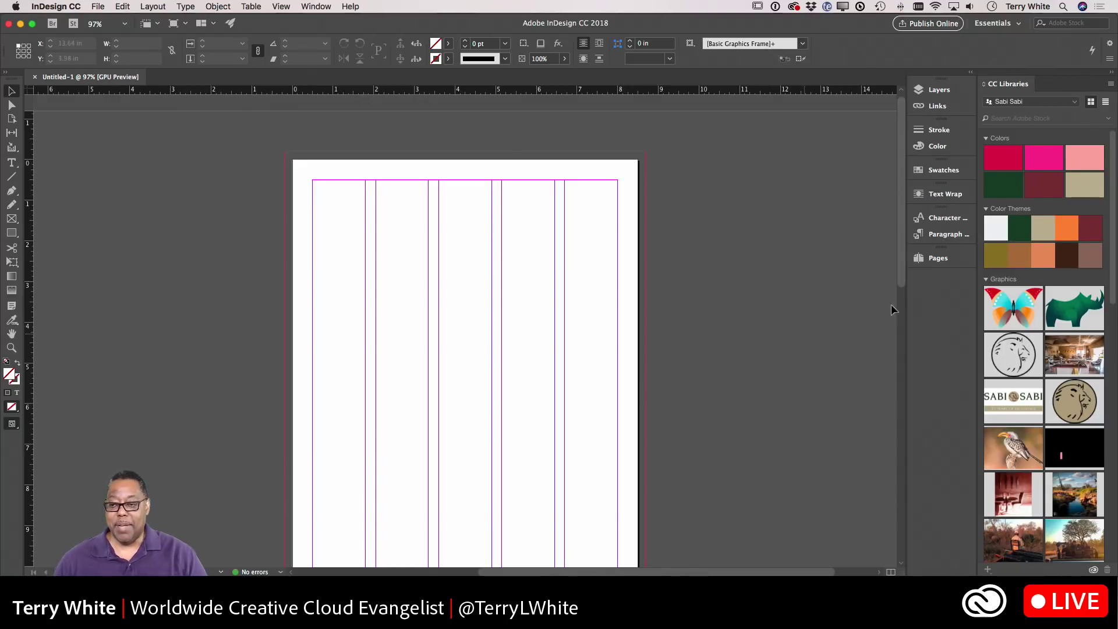
pyautogui.click(934, 258)
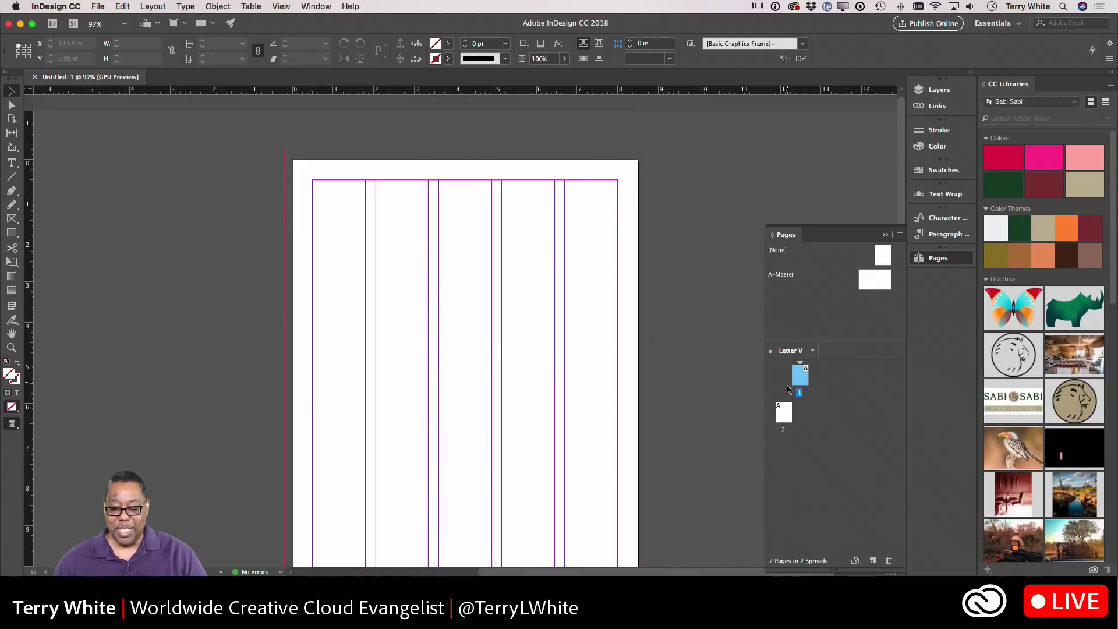
pyautogui.moveTo(784, 410); pyautogui.dragTo(797, 380)
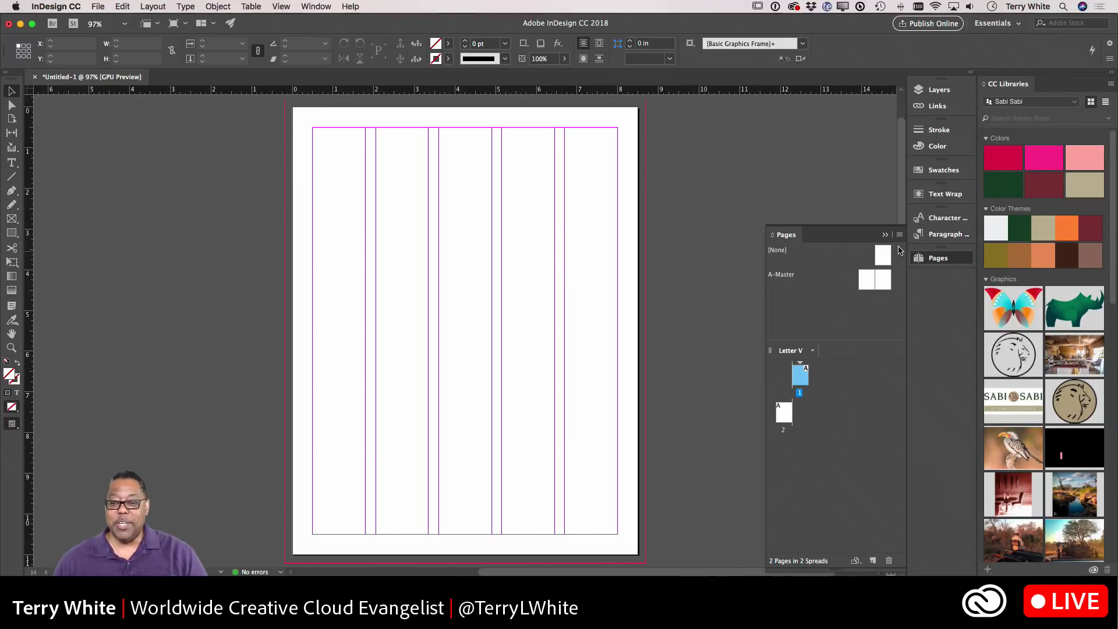
# Disable Allow Document Pages to Shuffle and move page 2 beside page 1 to form a single spread
pyautogui.click(899, 236)
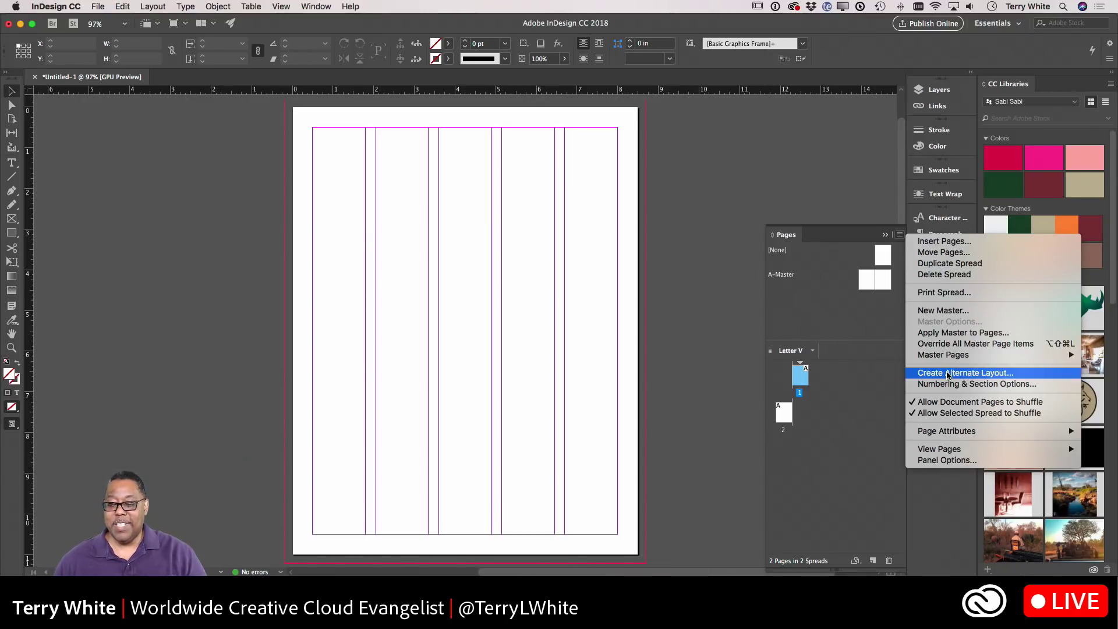
pyautogui.click(943, 406)
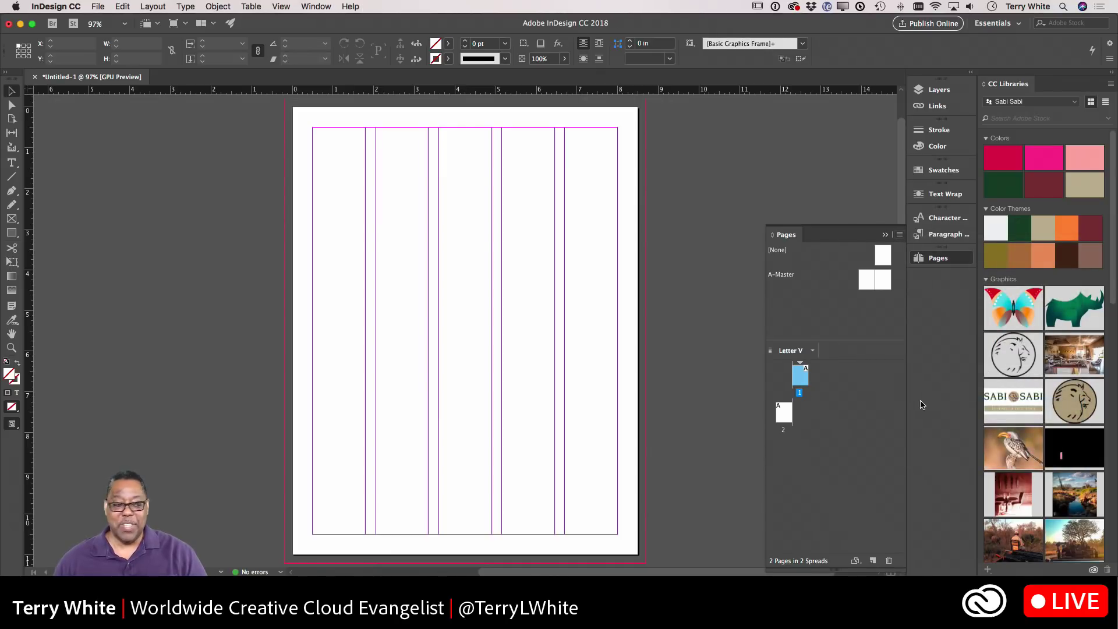
pyautogui.moveTo(786, 419); pyautogui.dragTo(792, 383)
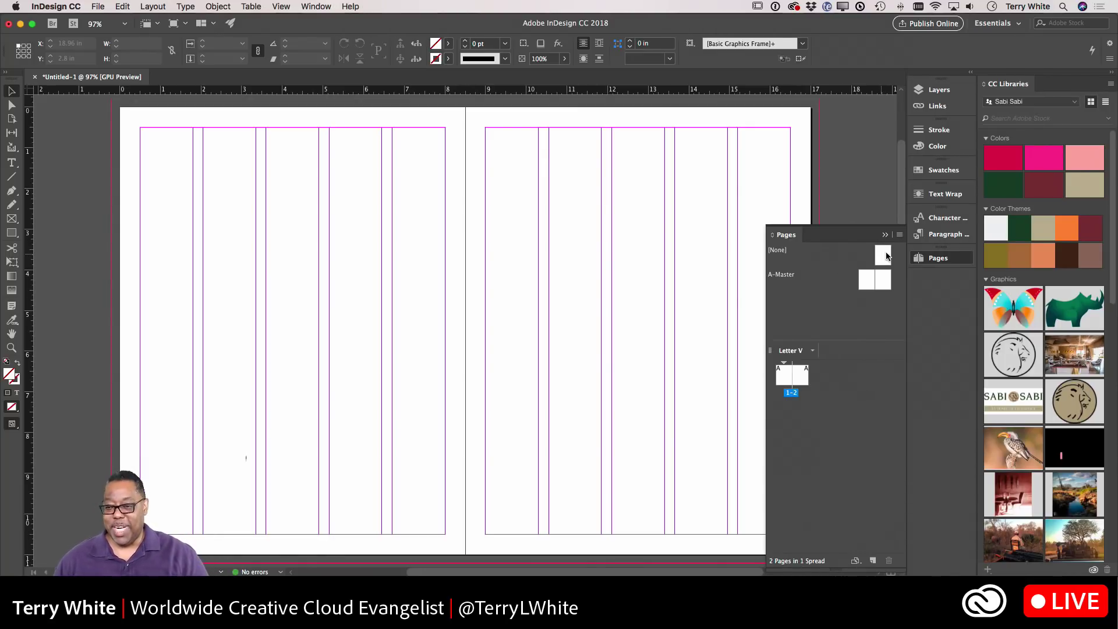
pyautogui.click(885, 236)
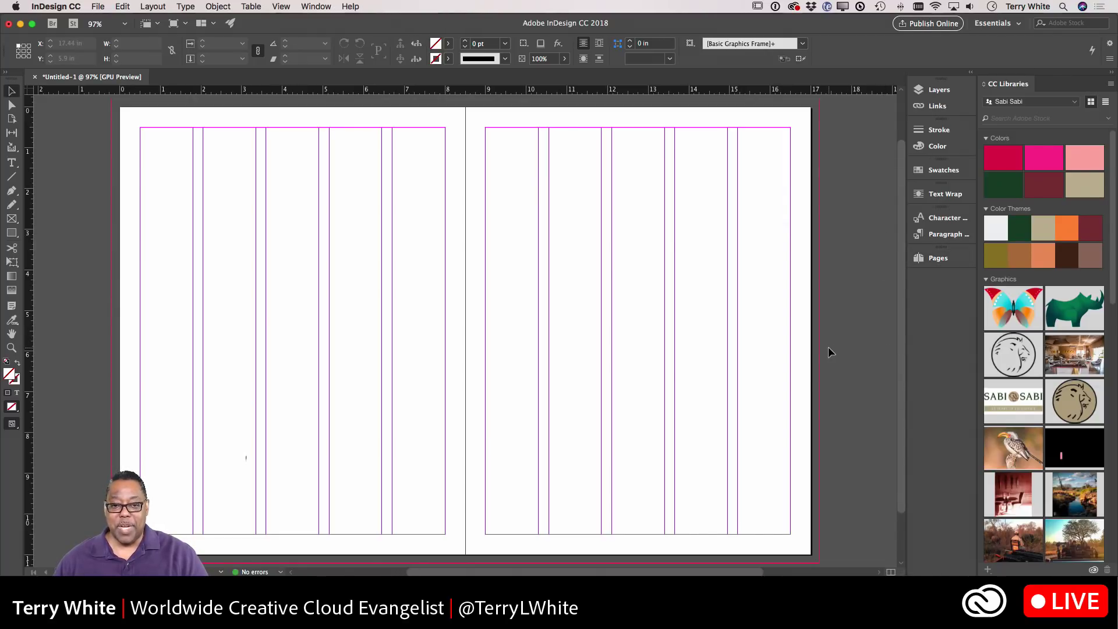
# Draw a rectangle frame about 8.72 x 11.4 in over the spread's first page, from the outer bleed corner to the spine
pyautogui.scroll(1, 828, 347)
pyautogui.hscroll(-1, 828, 347)
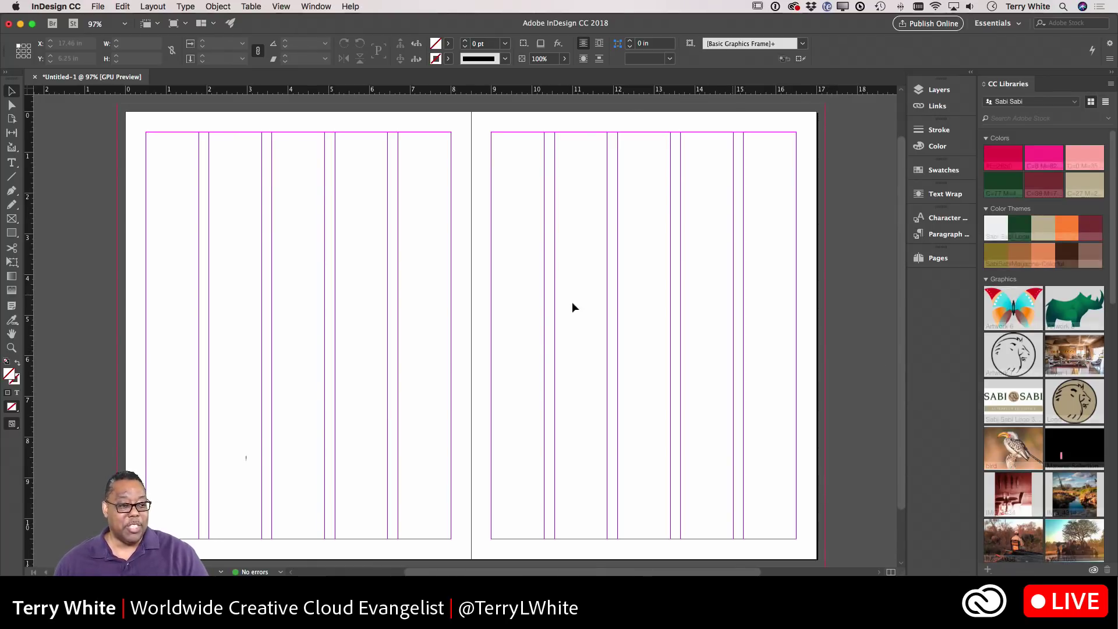
pyautogui.click(12, 219)
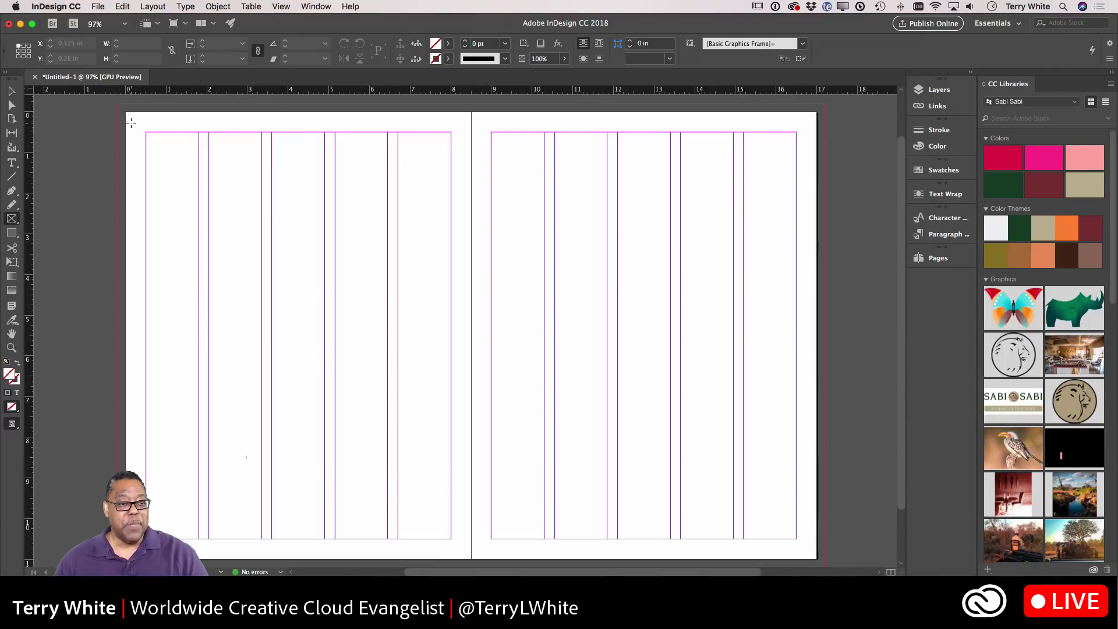
pyautogui.moveTo(117, 104)
pyautogui.mouseDown()
pyautogui.moveTo(332, 471)
pyautogui.moveTo(445, 565)
pyautogui.moveTo(455, 546)
pyautogui.moveTo(472, 558)
pyautogui.mouseUp()
pyautogui.scroll(2, 448, 461)
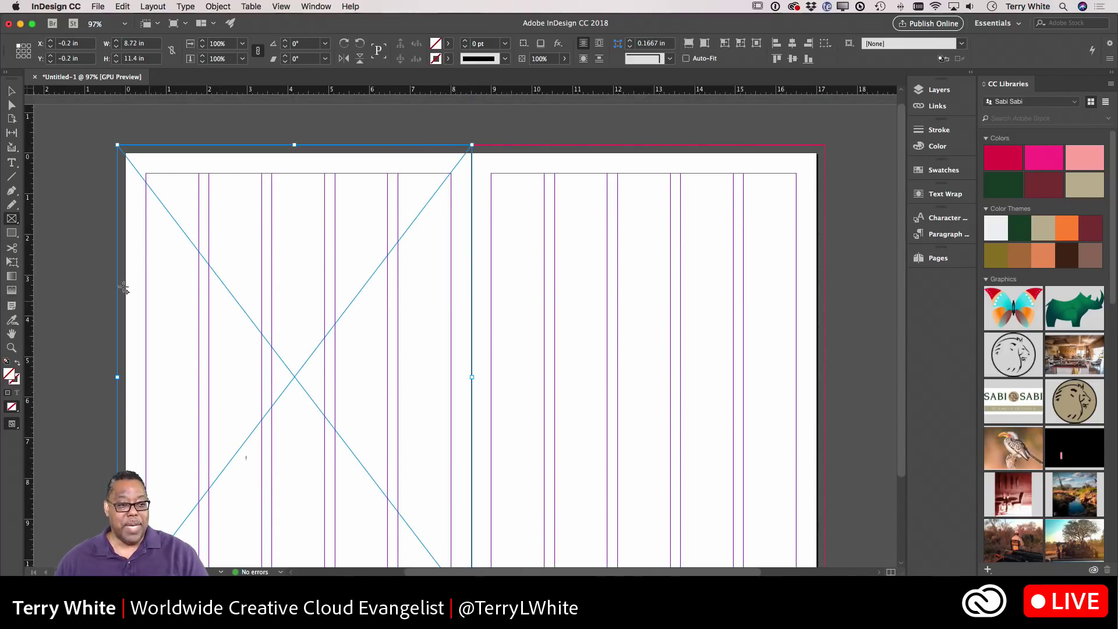
# Draw a circular ellipse frame about 2.85 in across over the first two columns of the first page, from the left margin
pyautogui.click(13, 220)
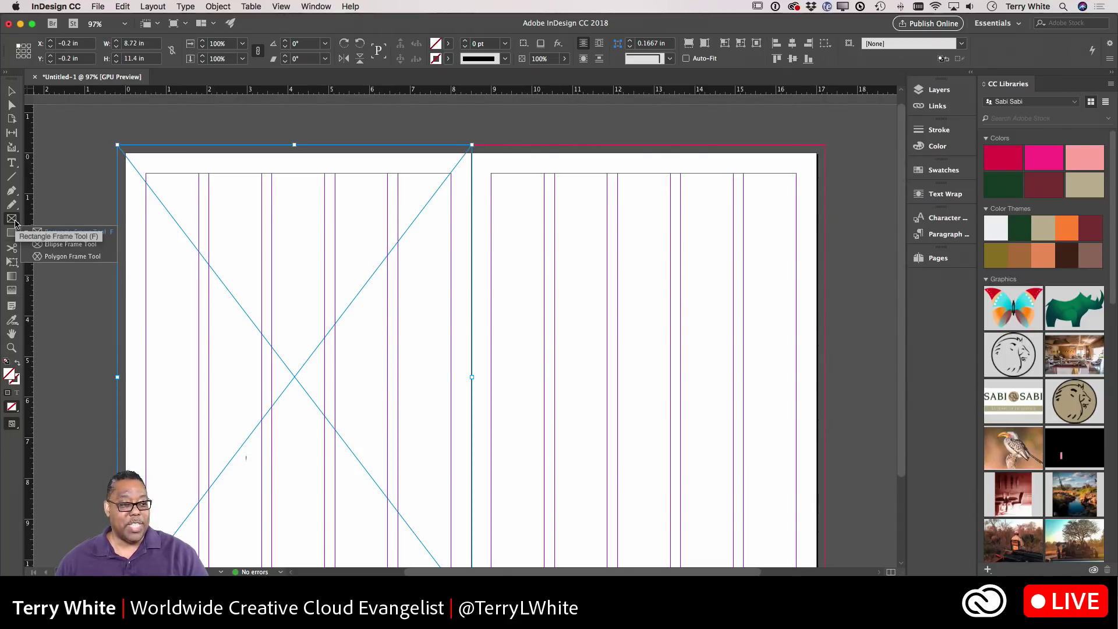
pyautogui.click(63, 246)
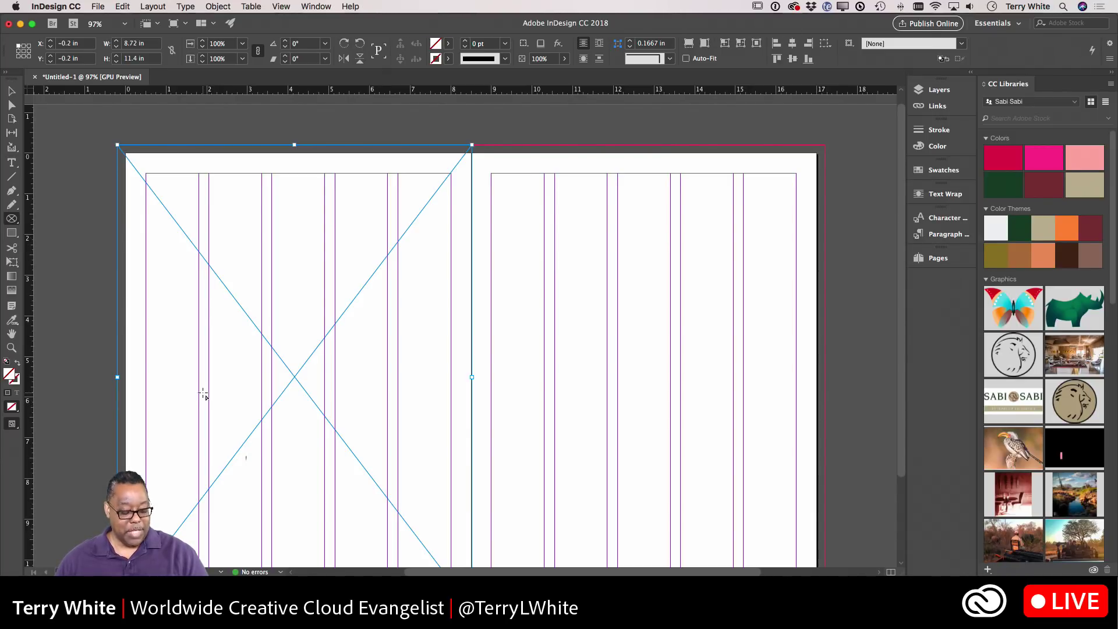
pyautogui.moveTo(204, 395); pyautogui.dragTo(260, 460)
pyautogui.press('alt')
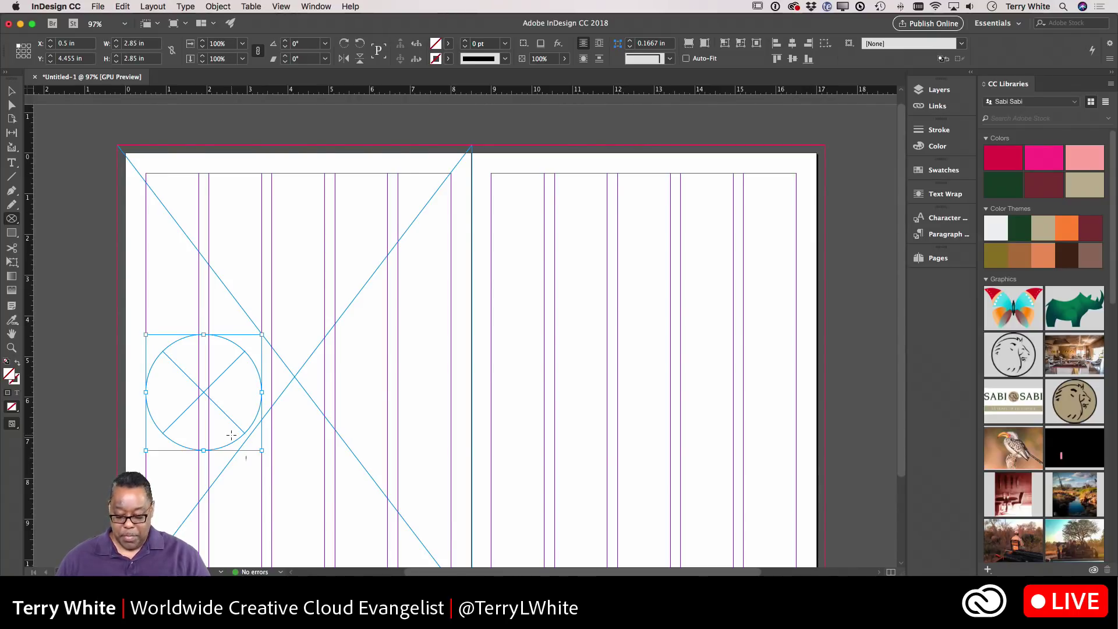
# Nudge the circular frame straight up to a Y position of 3.9689 in
pyautogui.press('Up')
pyautogui.press('Up')
pyautogui.press('Up')
pyautogui.press('Up')
pyautogui.press('Up')
pyautogui.press('Up')
pyautogui.press('Up')
pyautogui.press('Up')
pyautogui.press('Up')
pyautogui.press('Up')
pyautogui.press('Up')
pyautogui.press('Up')
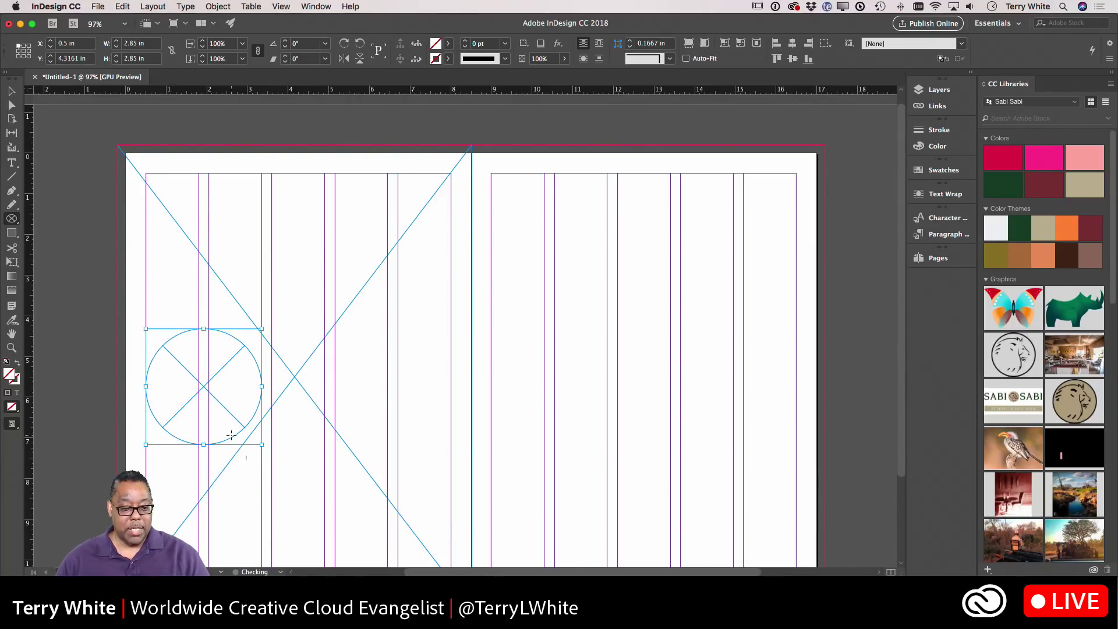
pyautogui.press('Up')
pyautogui.press('Up')
pyautogui.press('Up')
pyautogui.press('Up')
pyautogui.press('Up')
pyautogui.press('Up')
pyautogui.press('Up')
pyautogui.press('Up')
pyautogui.press('Up')
pyautogui.press('Up')
pyautogui.press('Up')
pyautogui.press('Up')
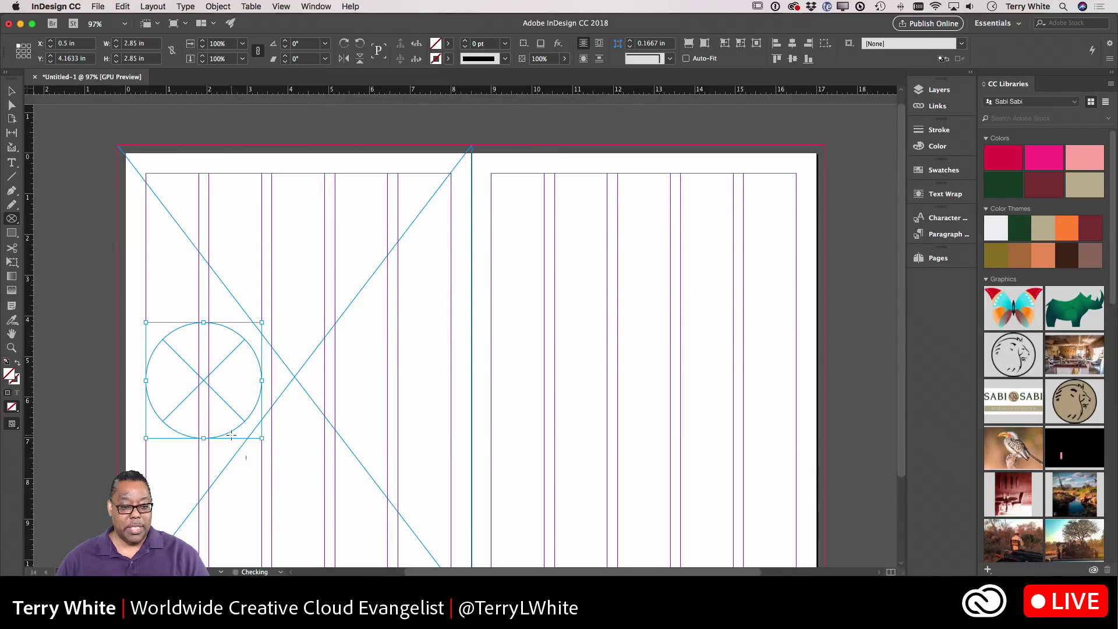
pyautogui.press('Up')
pyautogui.press('Up')
pyautogui.press('Up')
pyautogui.press('Up')
pyautogui.press('Up')
pyautogui.press('Up')
pyautogui.press('Up')
pyautogui.press('Up')
pyautogui.press('Up')
pyautogui.press('Up')
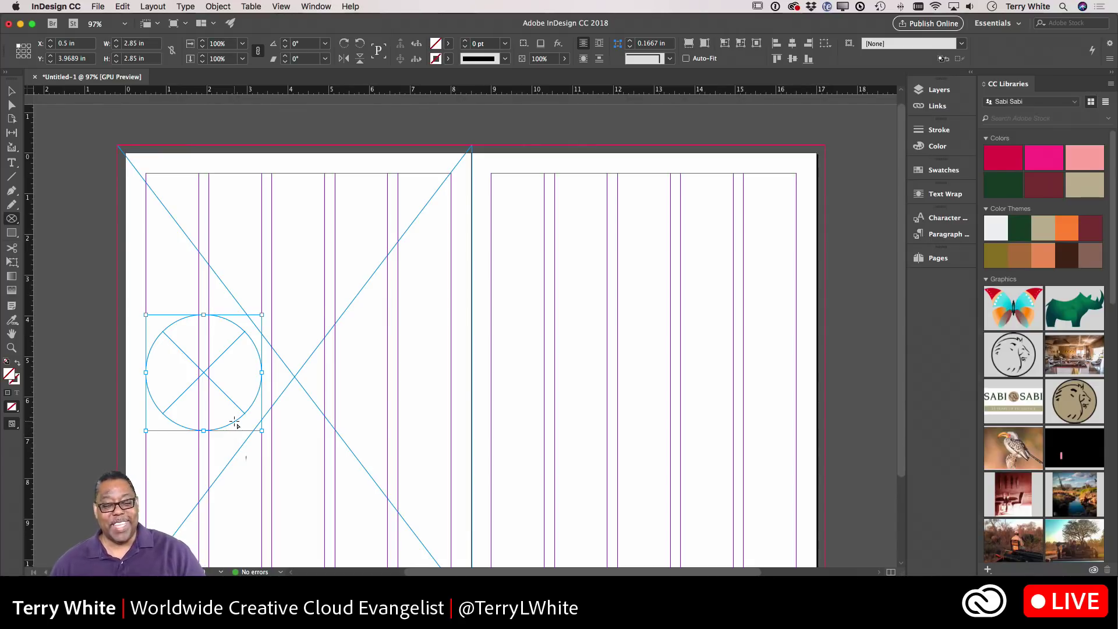
# Draw two text frames on the second page: one over columns 2 to 5 from the top margin, and one across all five columns below
pyautogui.hscroll(3, 484, 383)
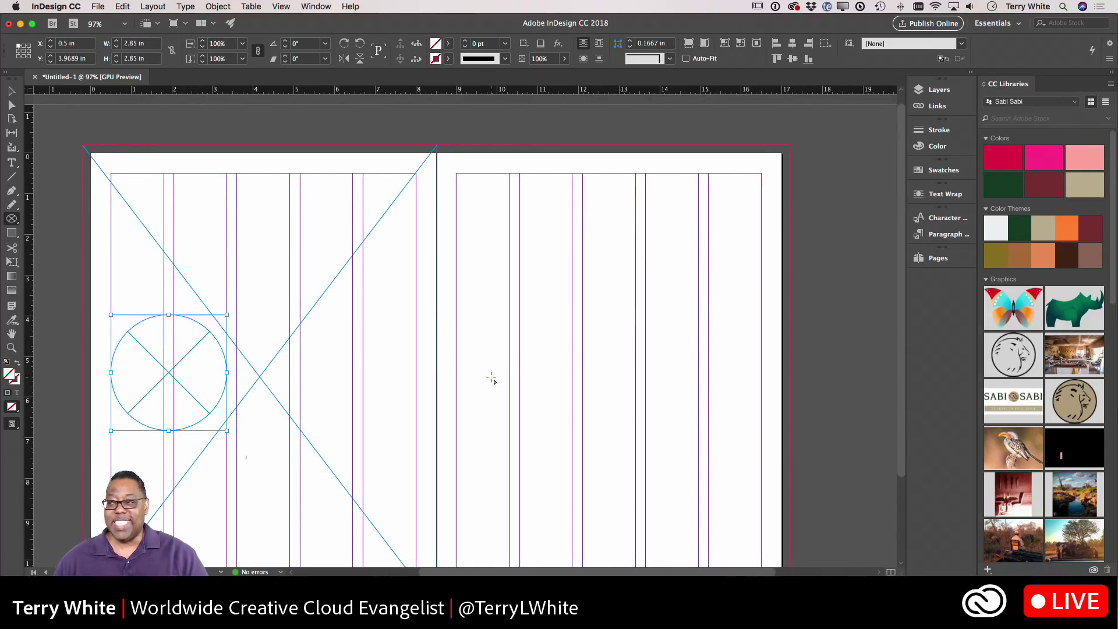
pyautogui.scroll(-1, 492, 378)
pyautogui.hscroll(5, 491, 378)
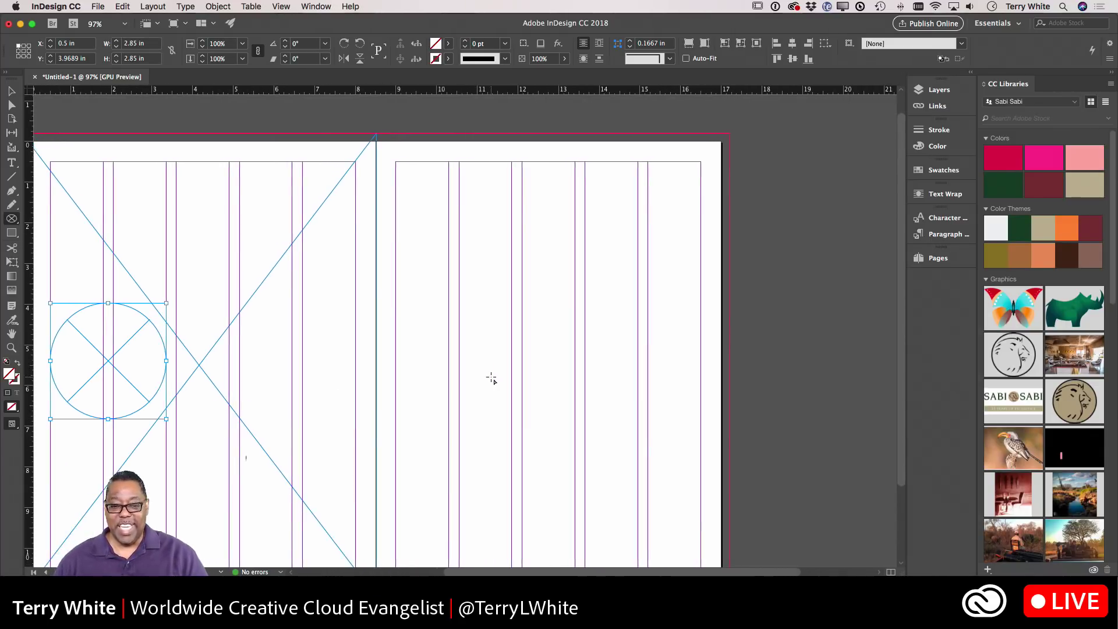
pyautogui.scroll(-2, 491, 378)
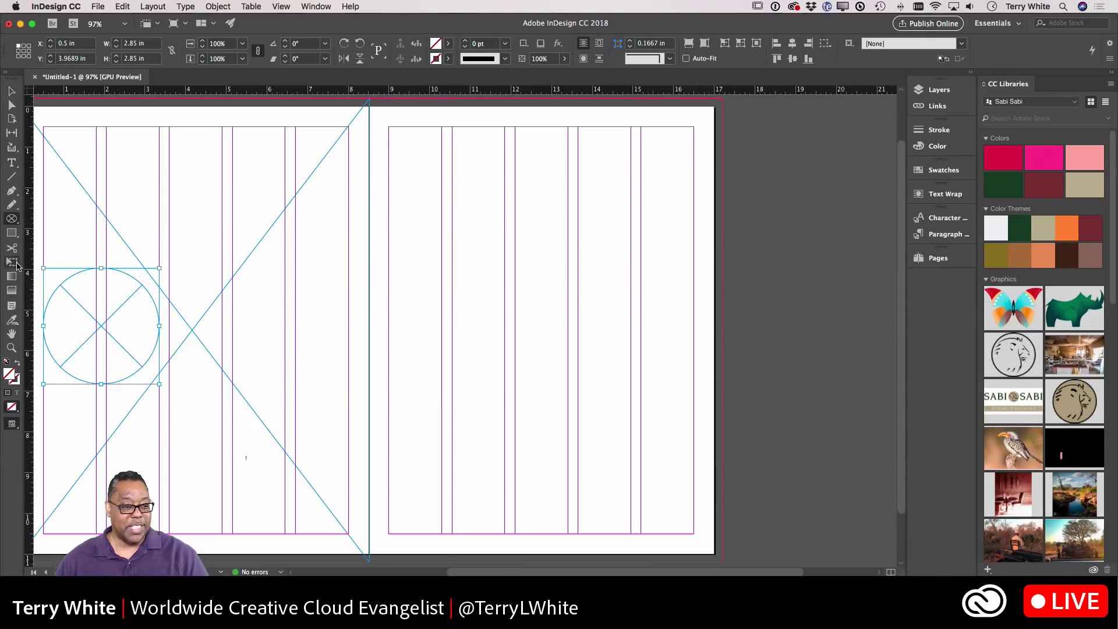
pyautogui.click(12, 164)
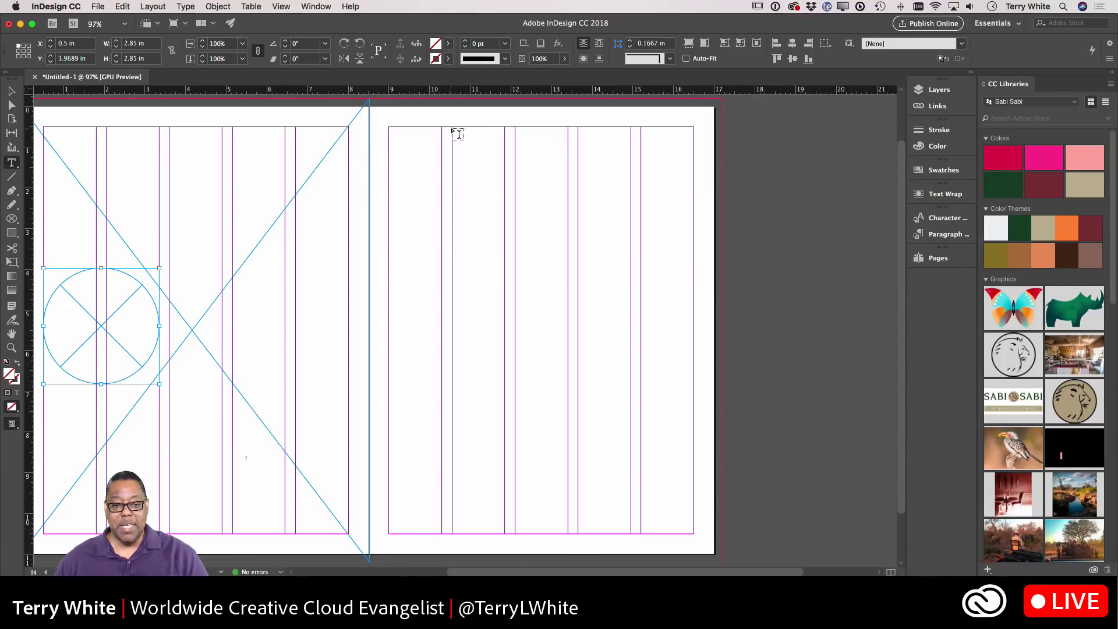
pyautogui.moveTo(455, 130); pyautogui.dragTo(695, 175)
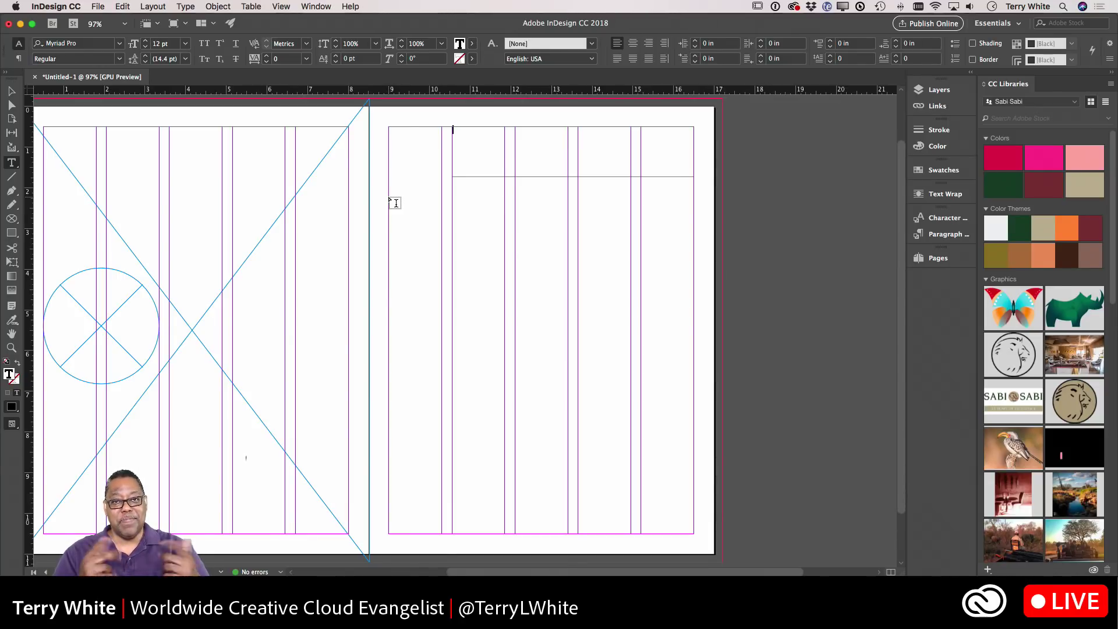
pyautogui.scroll(1, 395, 203)
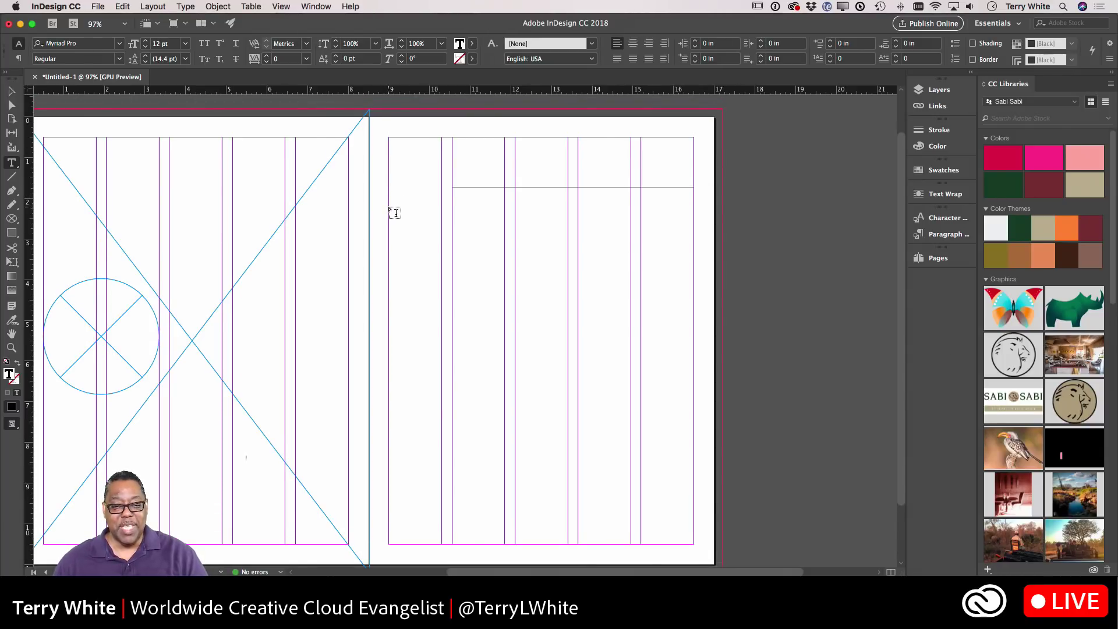
pyautogui.moveTo(389, 208); pyautogui.dragTo(693, 265)
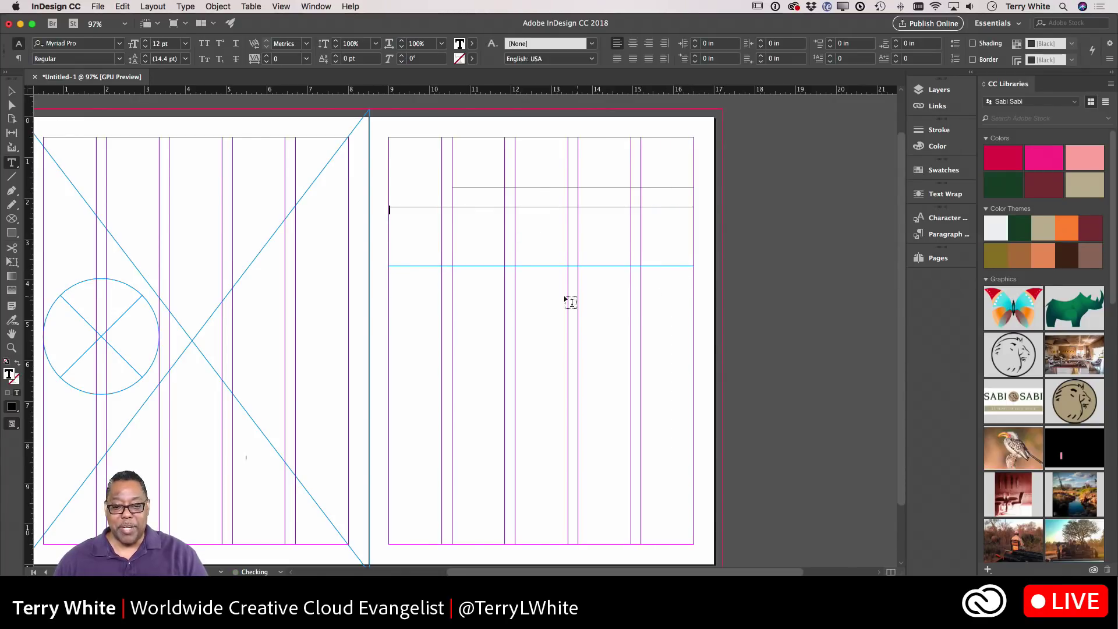
# Draw a small text frame straddling columns 1 and 2, plus two stacked frames across columns 2 to 5, the lower about 5.95 x 1.02 in
pyautogui.moveTo(419, 270); pyautogui.dragTo(494, 304)
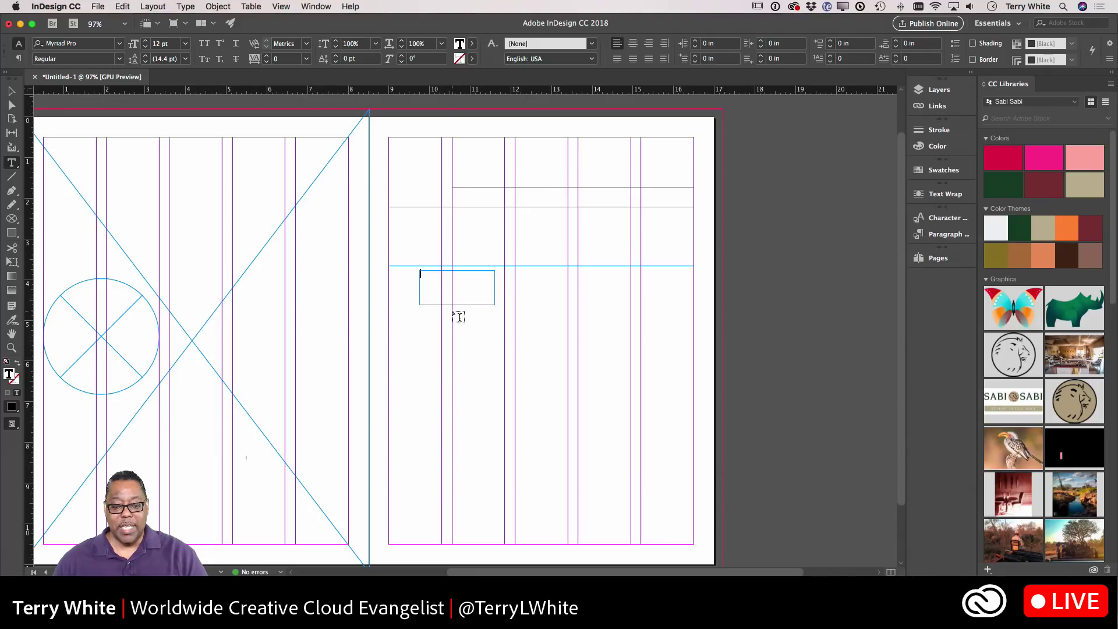
pyautogui.moveTo(452, 311); pyautogui.dragTo(694, 371)
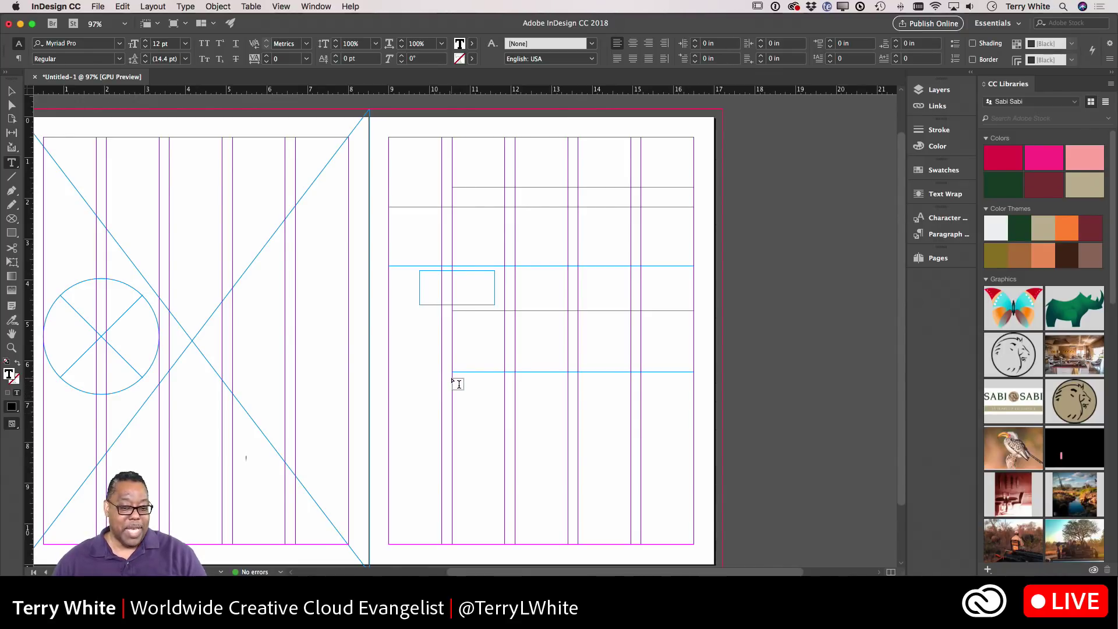
pyautogui.moveTo(452, 379); pyautogui.dragTo(692, 421)
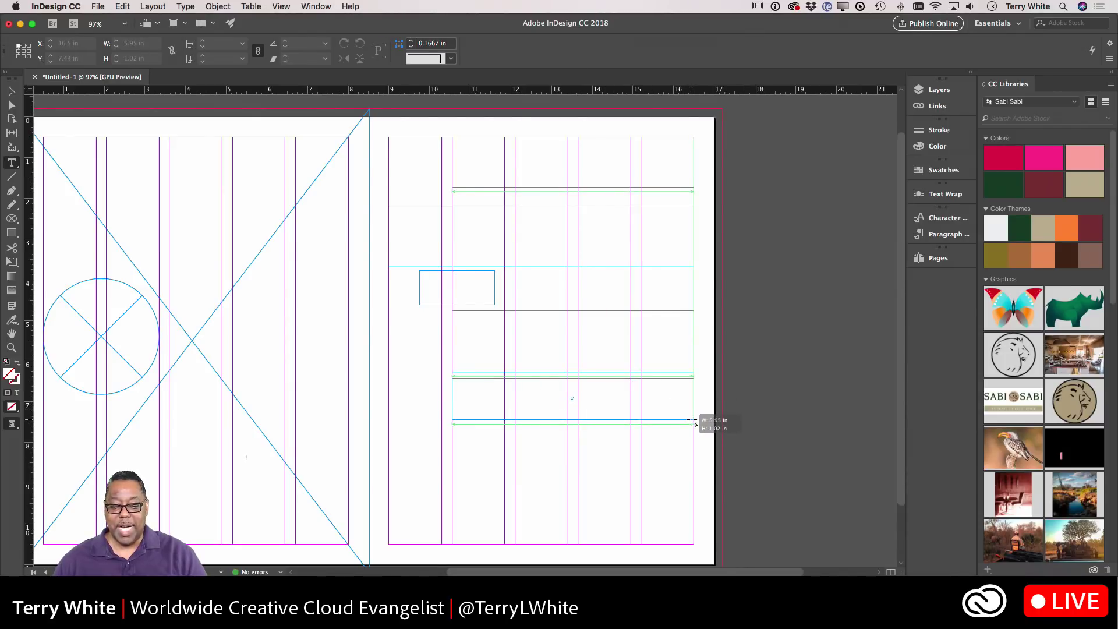
pyautogui.moveTo(692, 420); pyautogui.dragTo(693, 420)
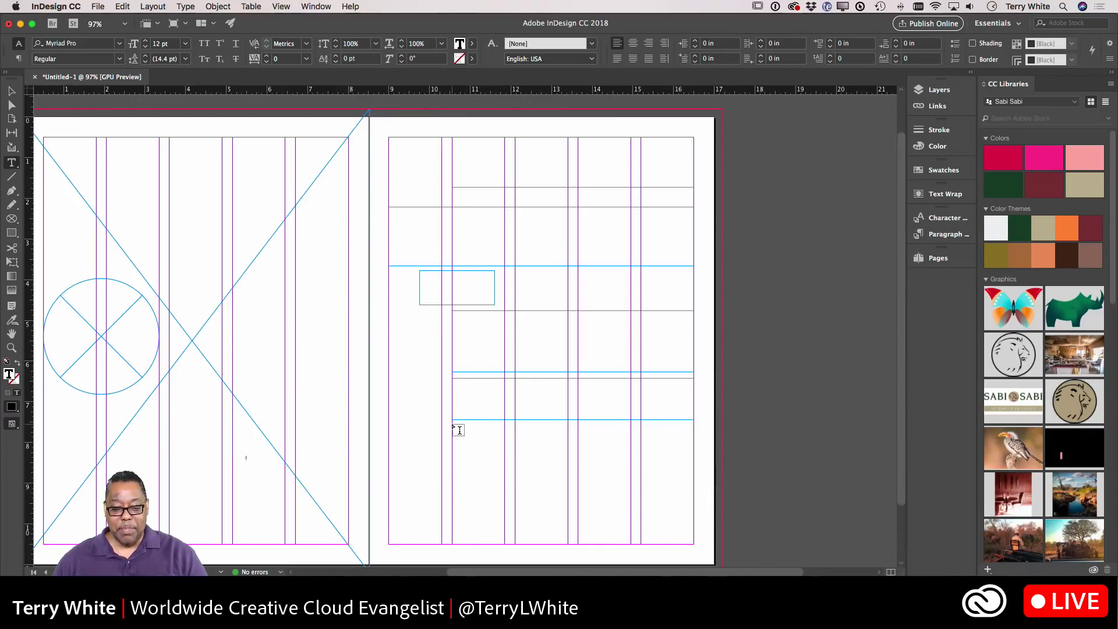
# Draw a 2.85 x 2.96 in text frame over columns 2 and 3 down to the bottom margin and thread it to a matching frame over columns 4 and 5
pyautogui.moveTo(453, 424); pyautogui.dragTo(570, 547)
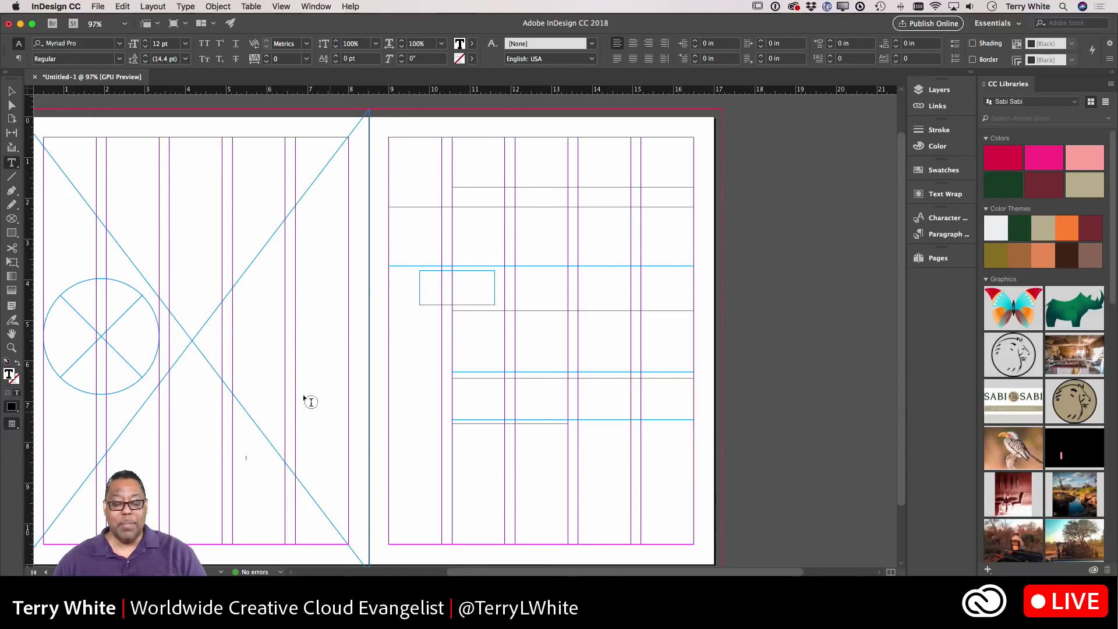
pyautogui.click(11, 91)
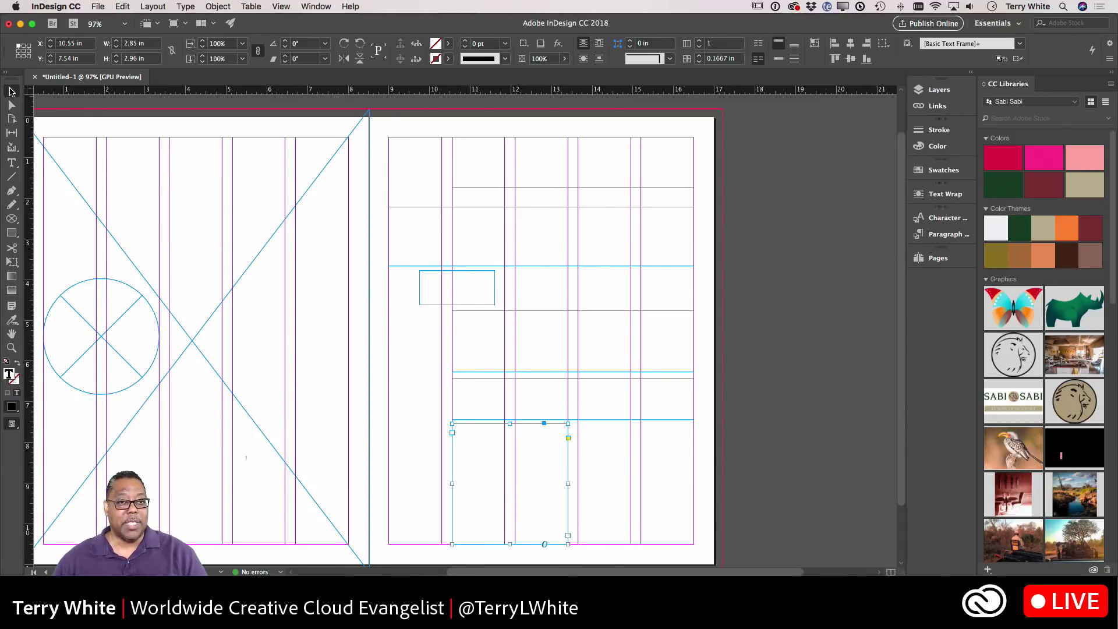
pyautogui.click(568, 536)
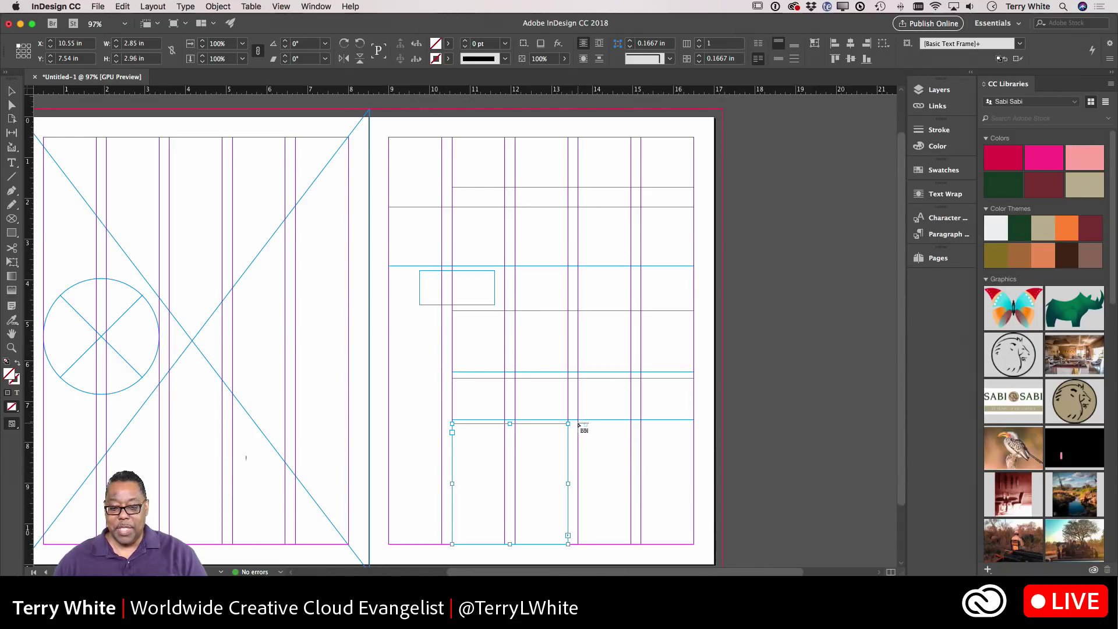
pyautogui.moveTo(578, 423); pyautogui.dragTo(696, 548)
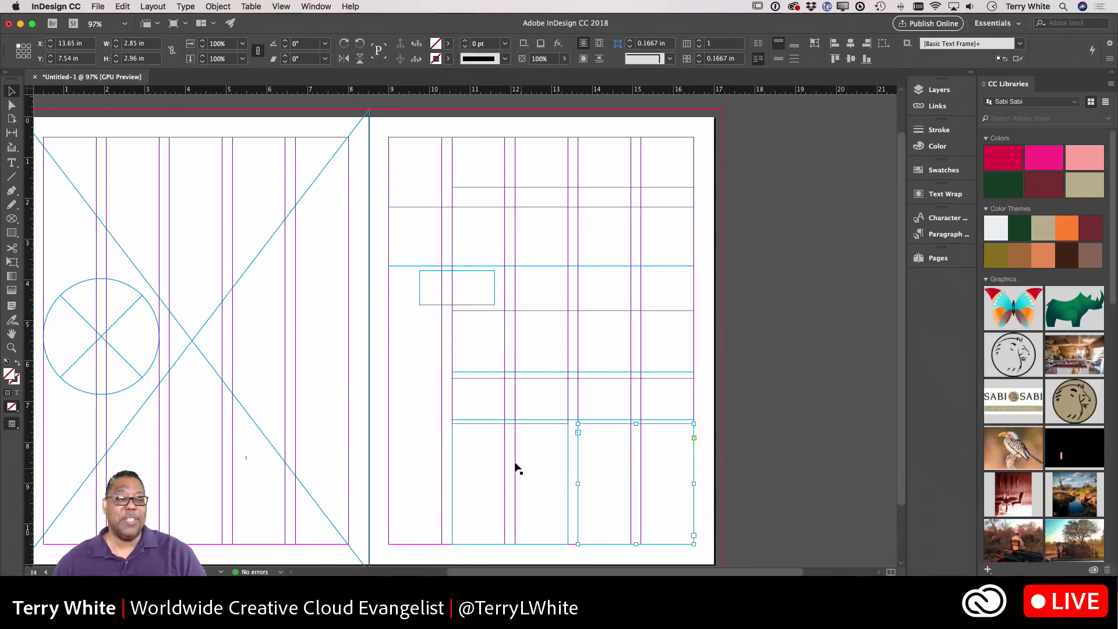
# Show the text threads between linked frames
pyautogui.click(281, 6)
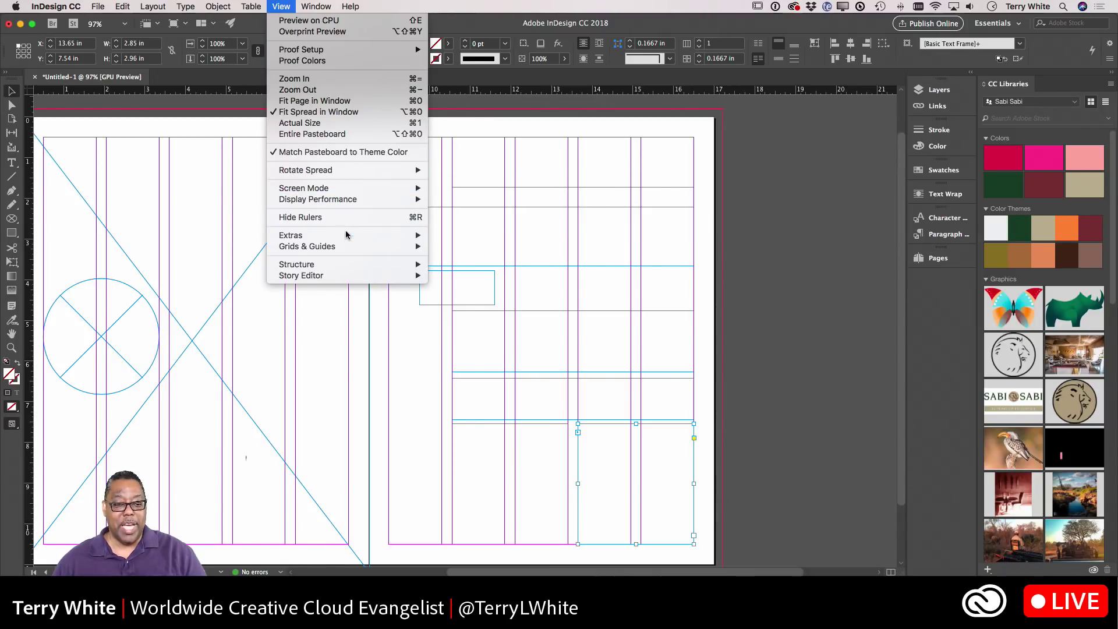
pyautogui.moveTo(345, 236)
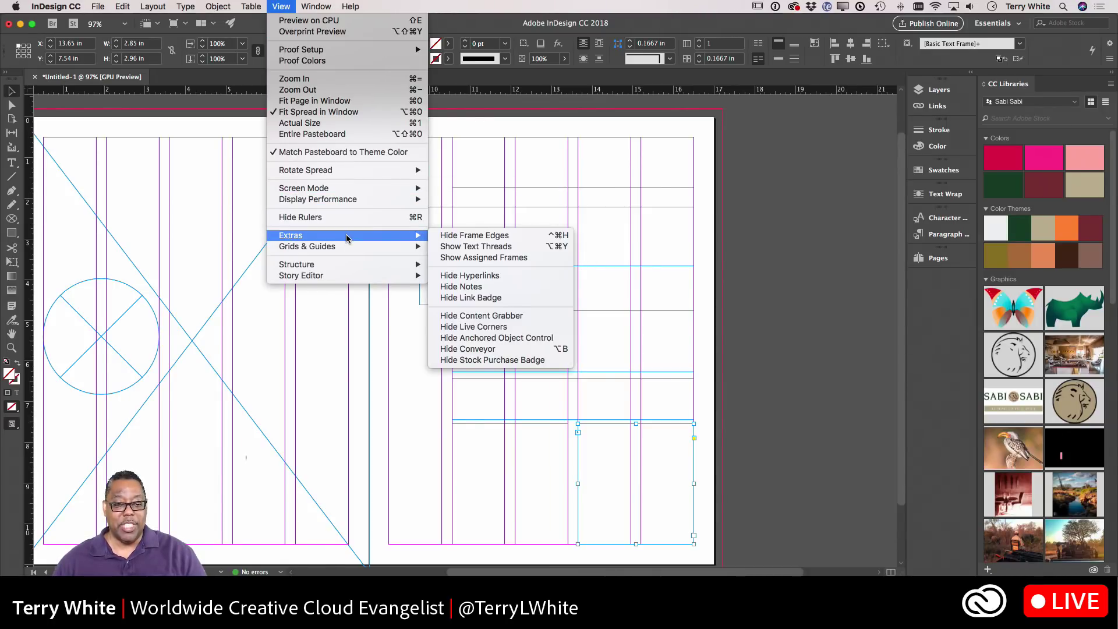
pyautogui.click(506, 249)
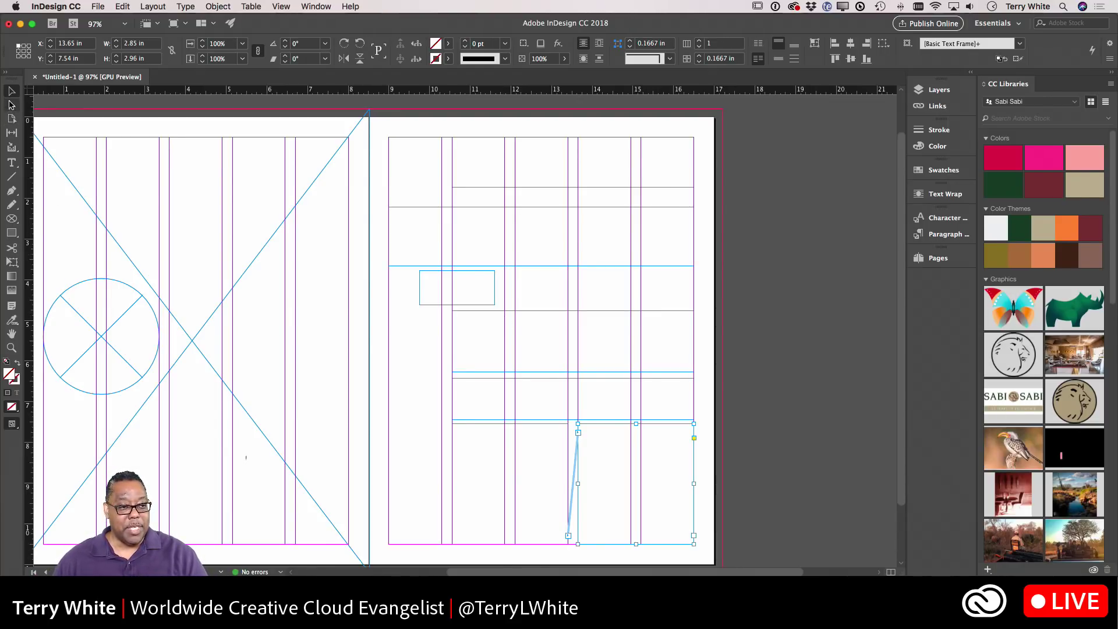
# Nudge the 5.95 x 1.02 in text frame above the threaded frames to a Y position of 6.3861 in and deselect it
pyautogui.moveTo(508, 406); pyautogui.dragTo(507, 407)
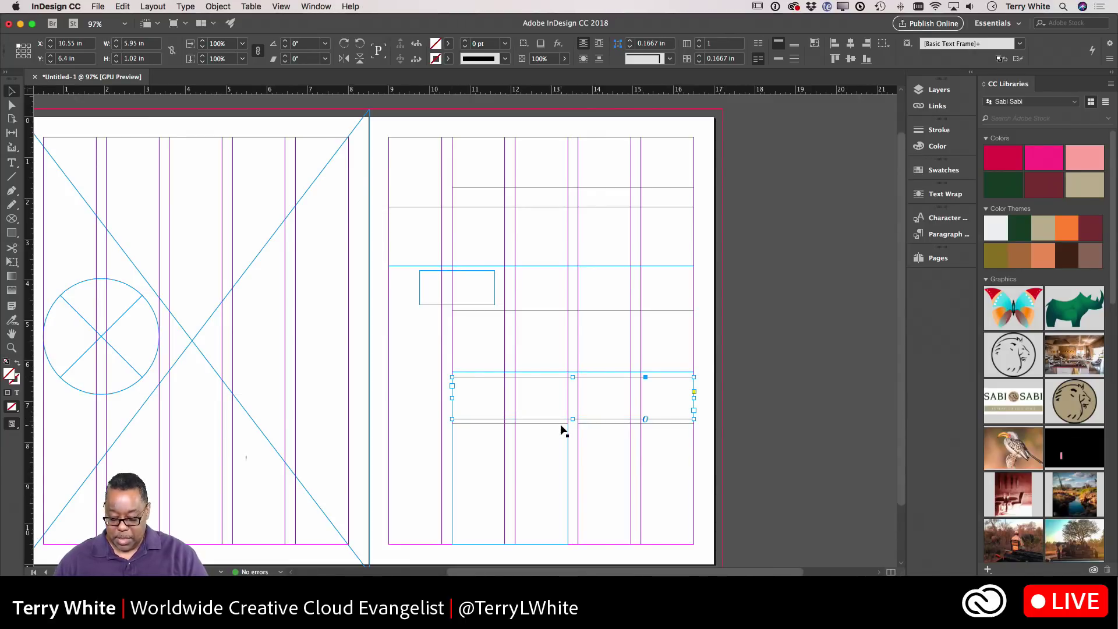
pyautogui.press('Down')
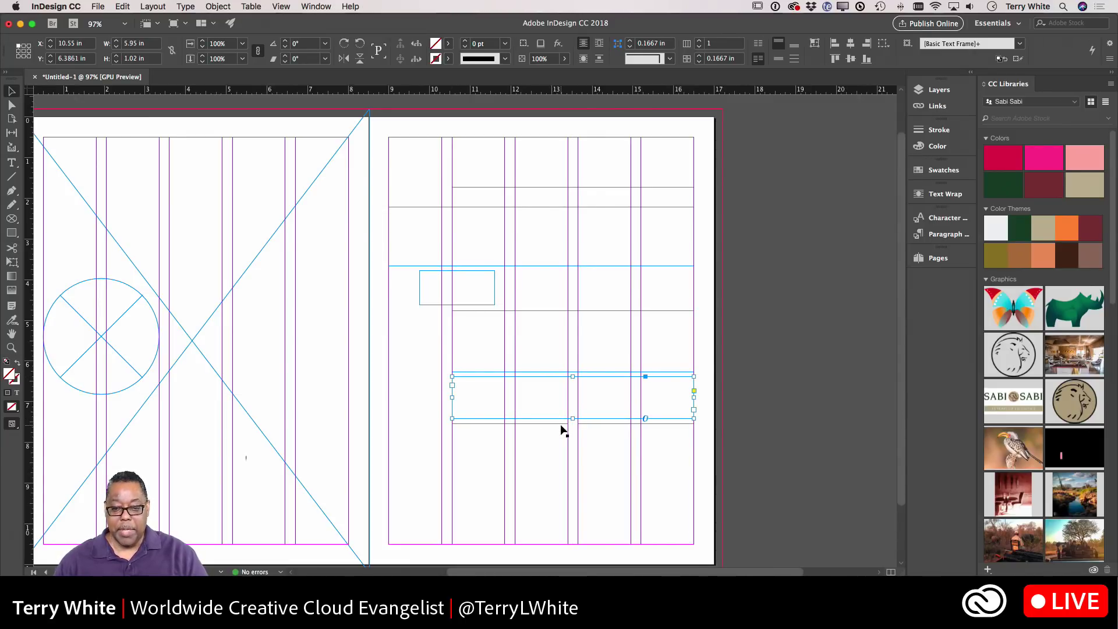
pyautogui.click(404, 373)
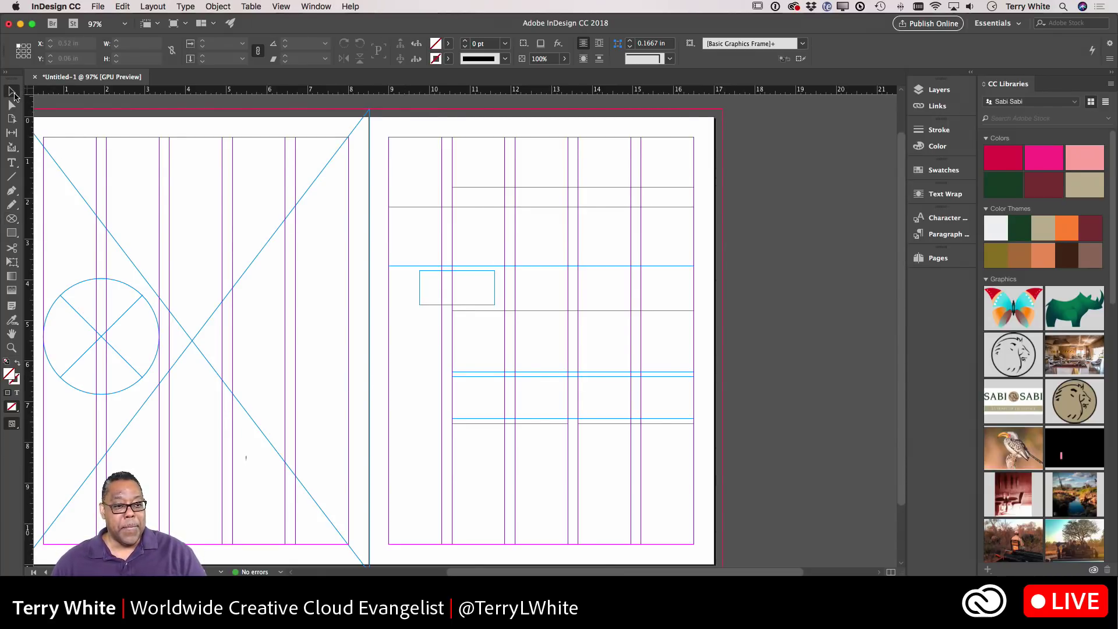
# Place the Layer 0 graphic from the Adobe Live 2018 library into the first page's full-bleed rectangle frame
pyautogui.hscroll(-3, 379, 332)
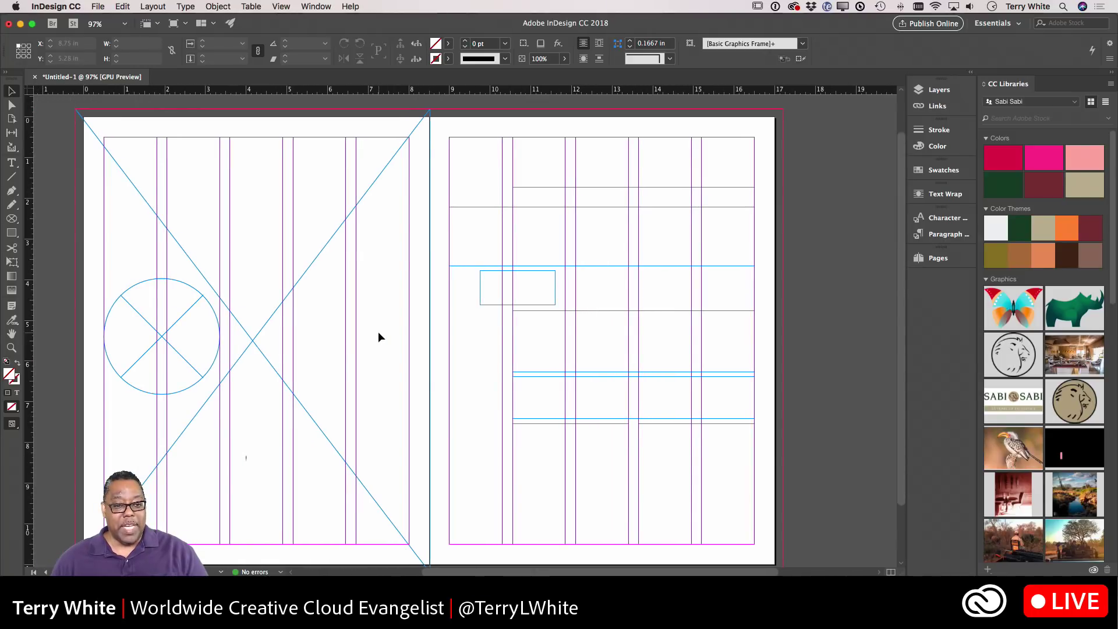
pyautogui.click(375, 339)
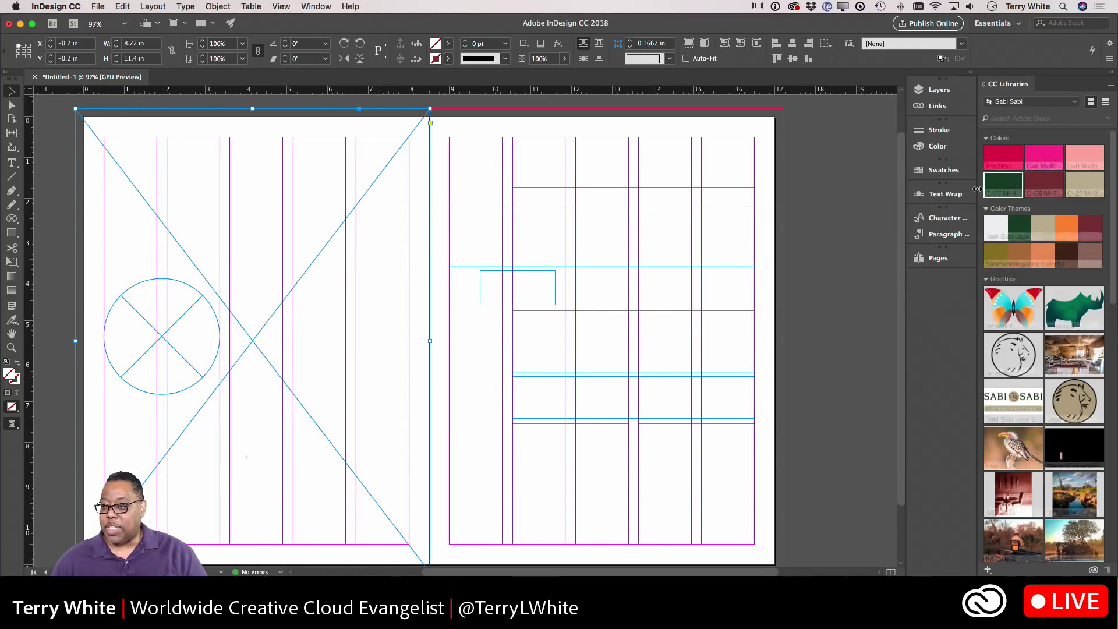
pyautogui.click(1075, 102)
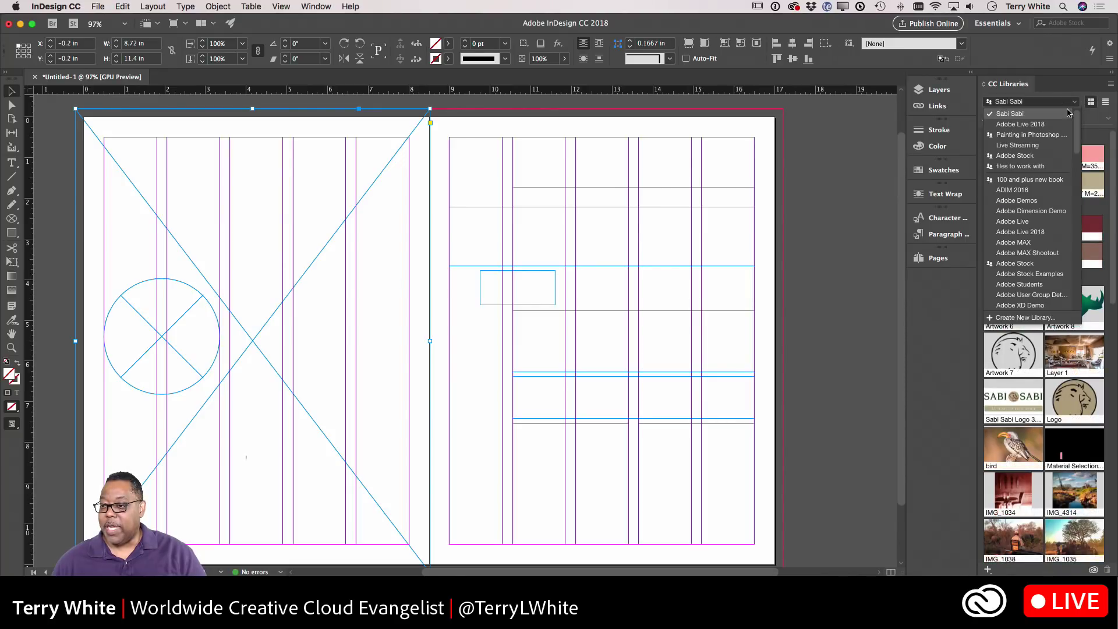
pyautogui.click(1046, 126)
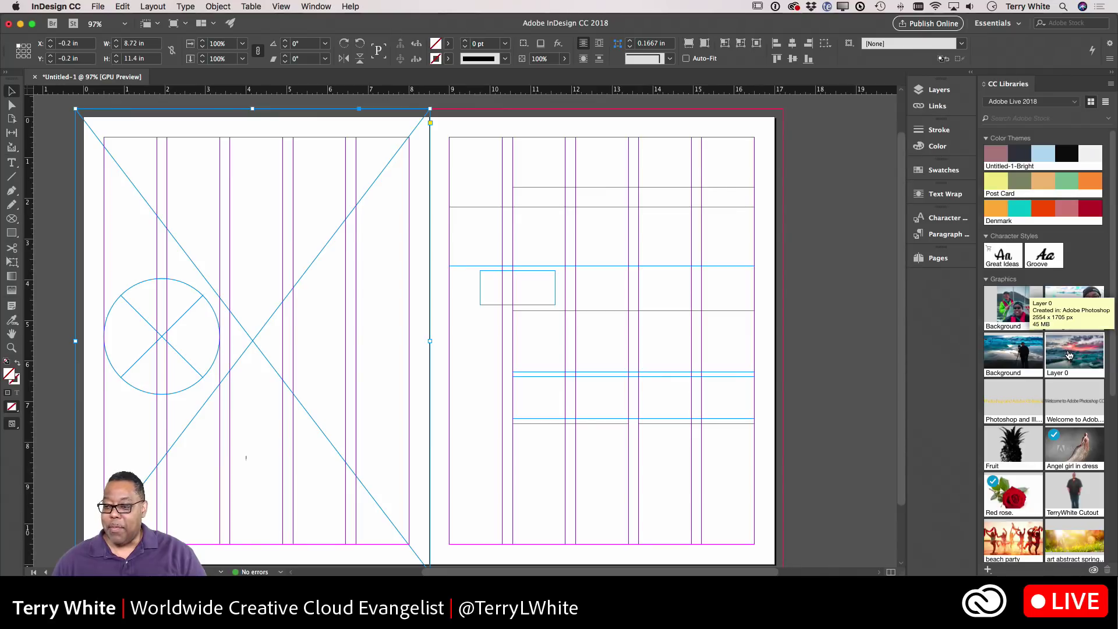
pyautogui.moveTo(1069, 355); pyautogui.dragTo(436, 354)
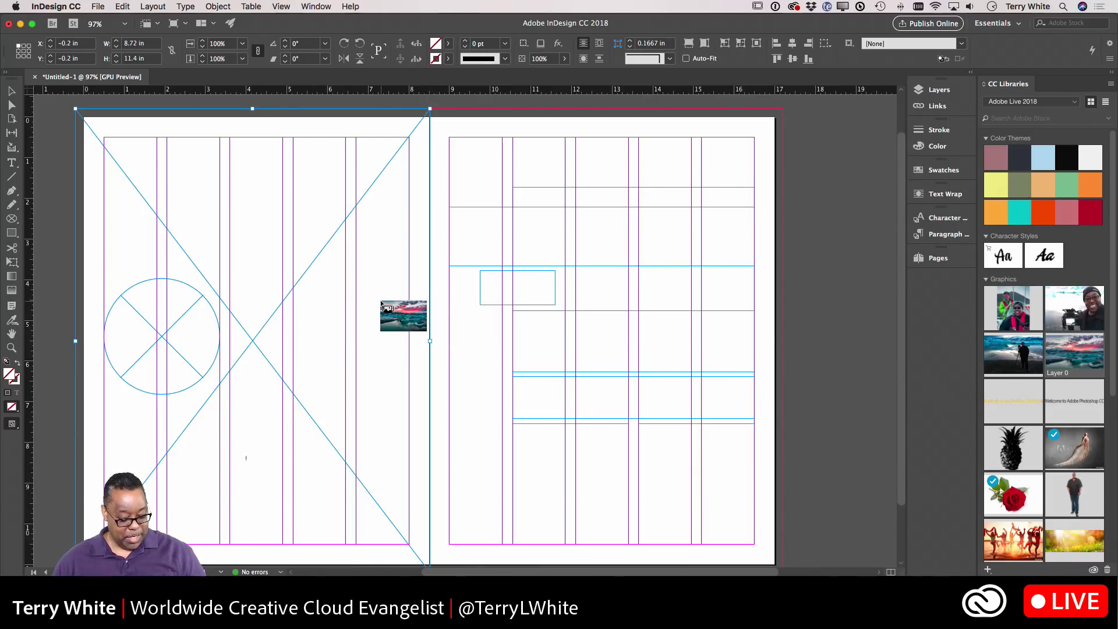
pyautogui.hotkey('ctrl', 'm')
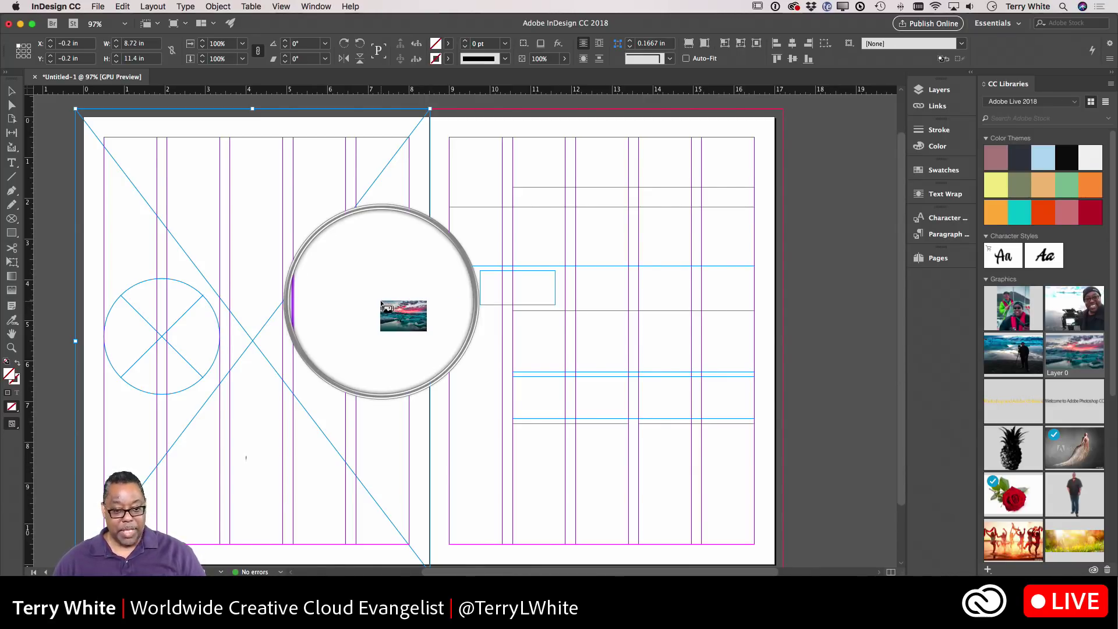
pyautogui.hotkey('ctrl', 'm')
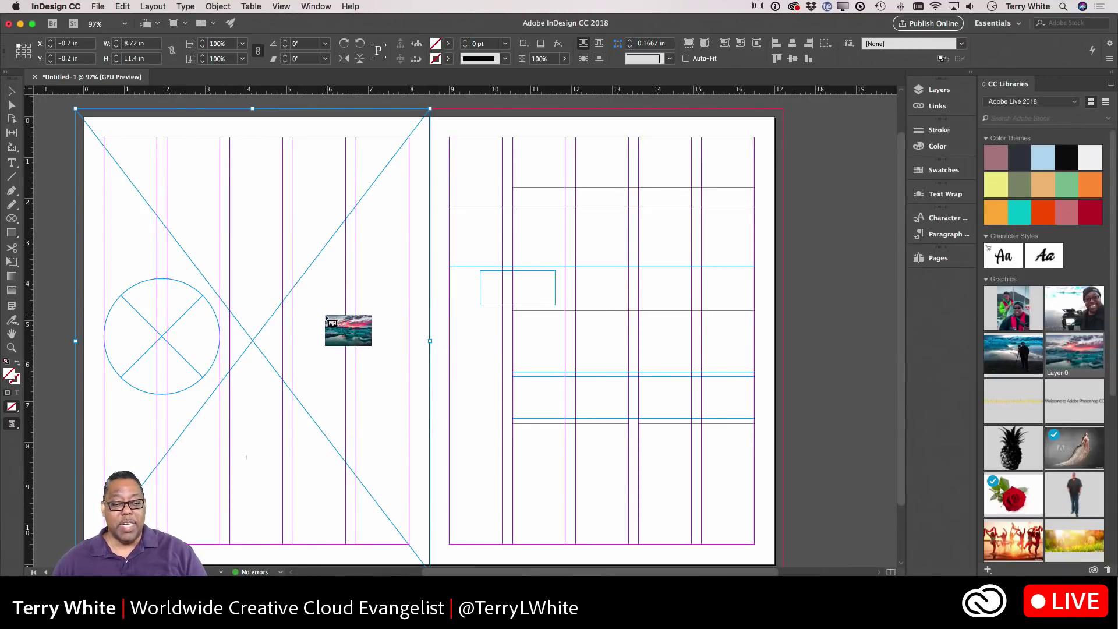
pyautogui.click(326, 316)
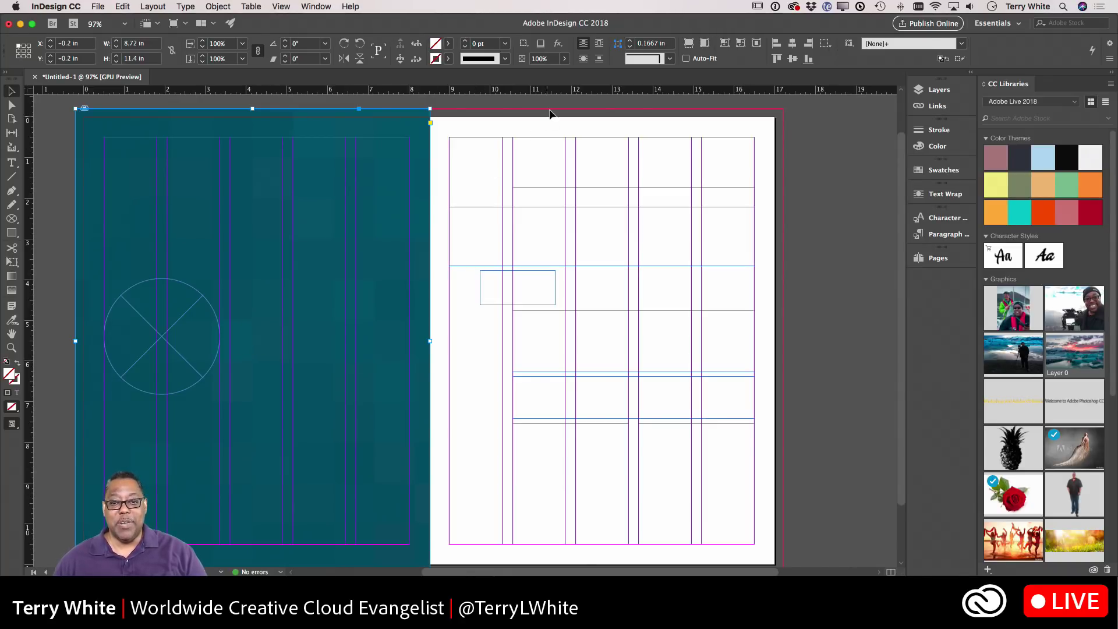
# Fit the icy landscape image so it fills the first page's full-bleed frame proportionally
pyautogui.click(688, 44)
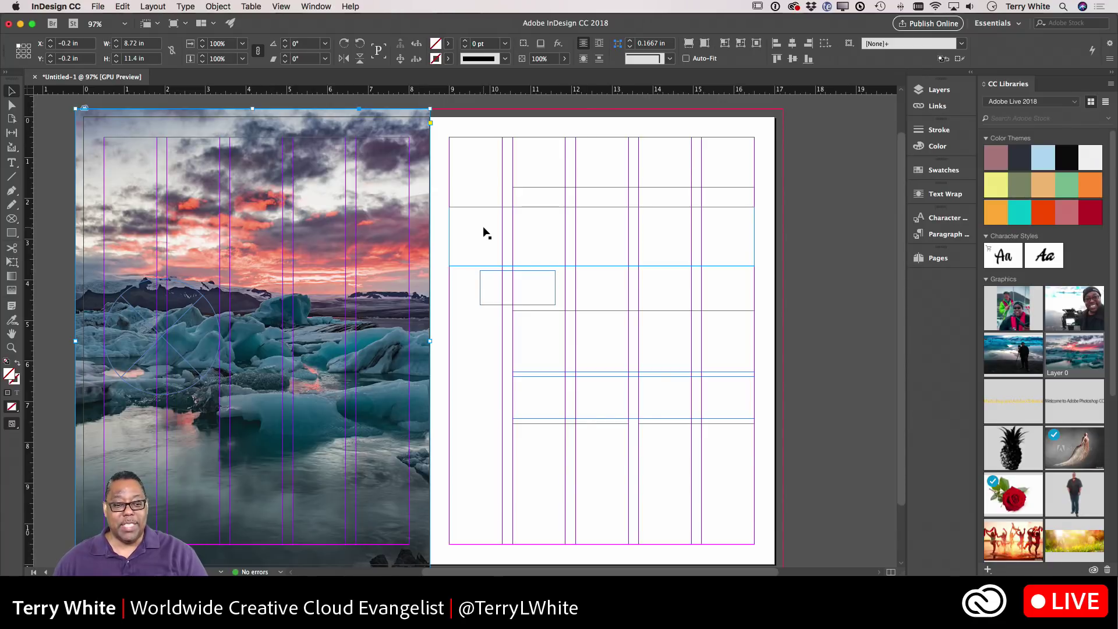
# Place the Background graphic from the Adobe Live 2018 library into the circular frame and fill the frame proportionally
pyautogui.click(201, 325)
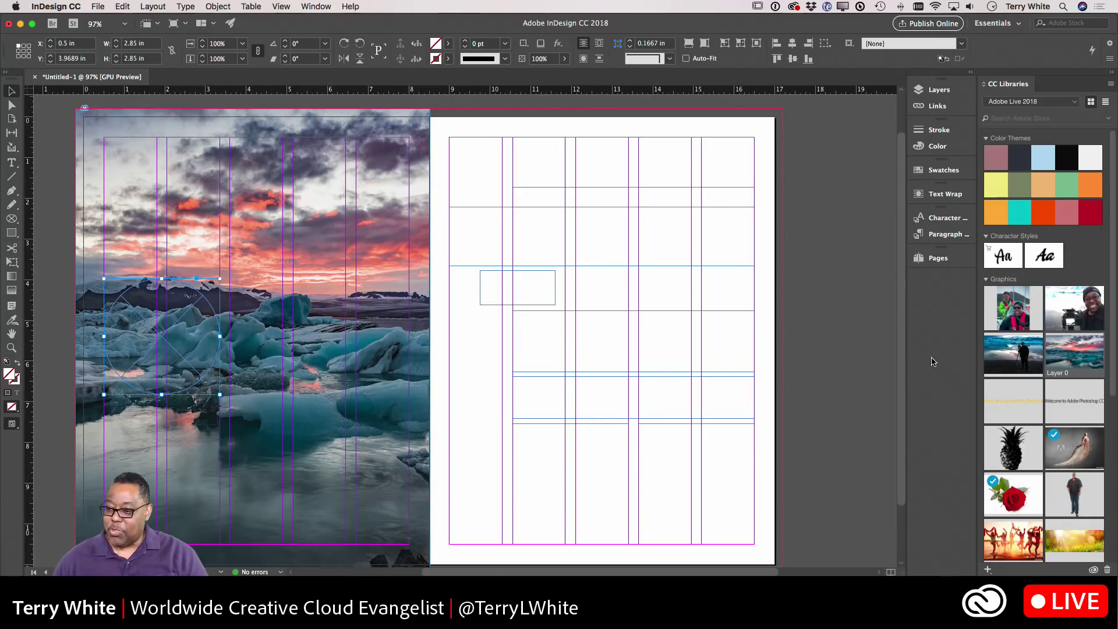
pyautogui.moveTo(1019, 310); pyautogui.dragTo(161, 329)
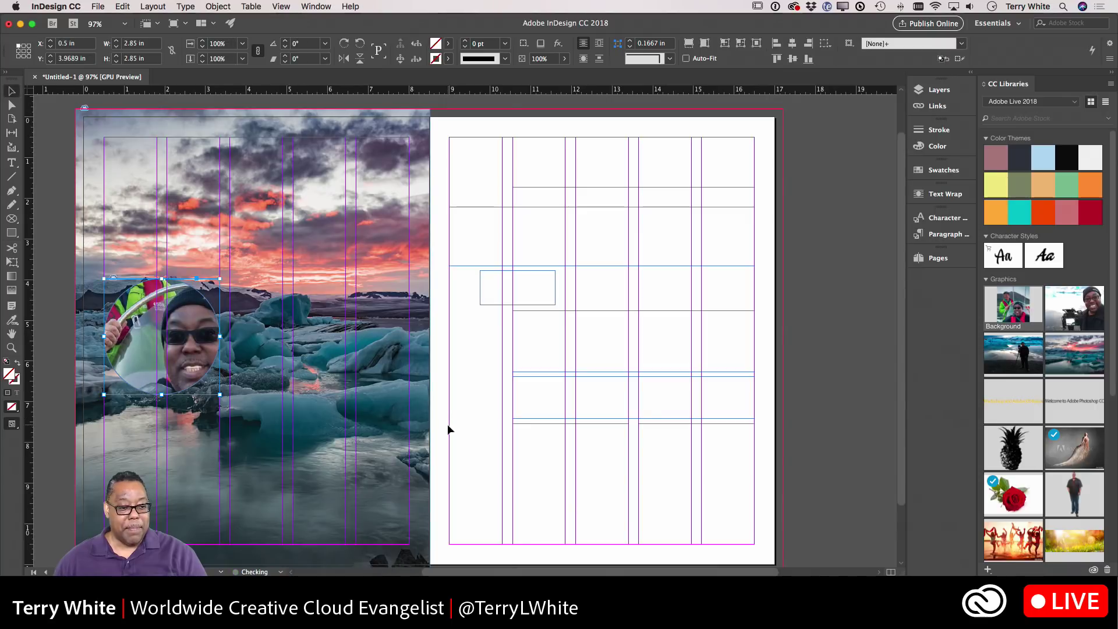
pyautogui.click(688, 45)
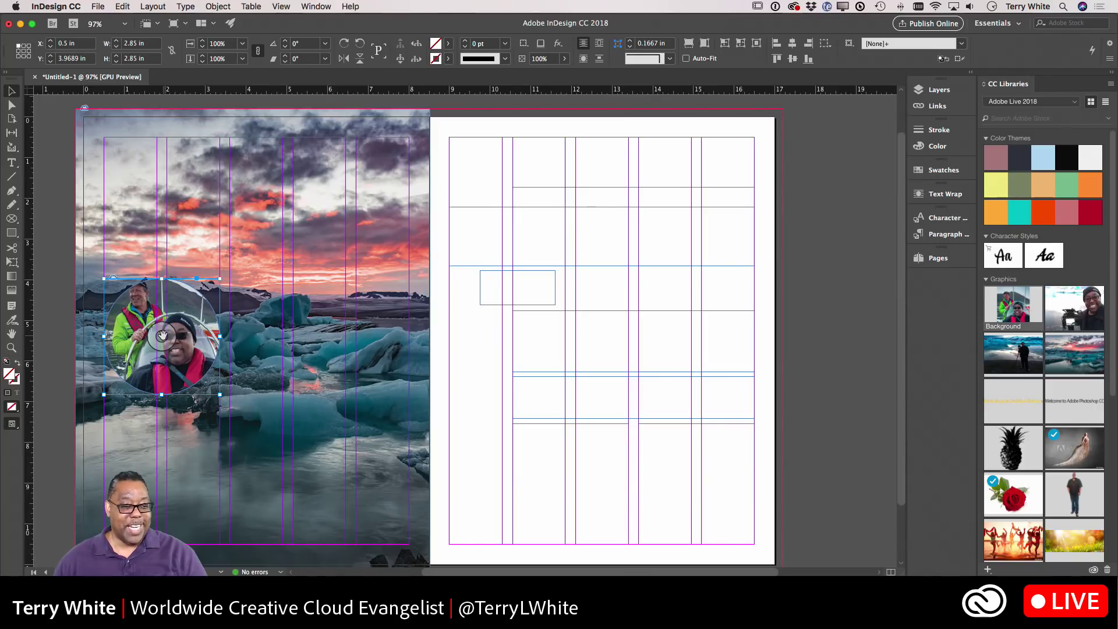
# Reposition the photo inside the circular frame and enlarge it to about 52% so the face is well framed, leaving nothing selected
pyautogui.moveTo(161, 335); pyautogui.dragTo(163, 320)
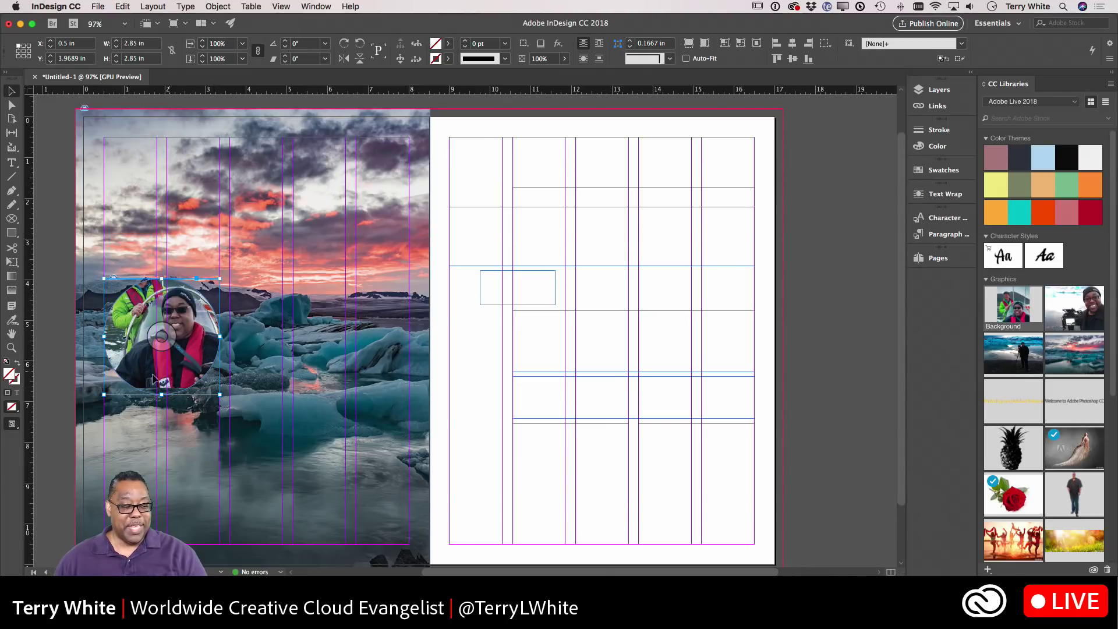
pyautogui.click(162, 336)
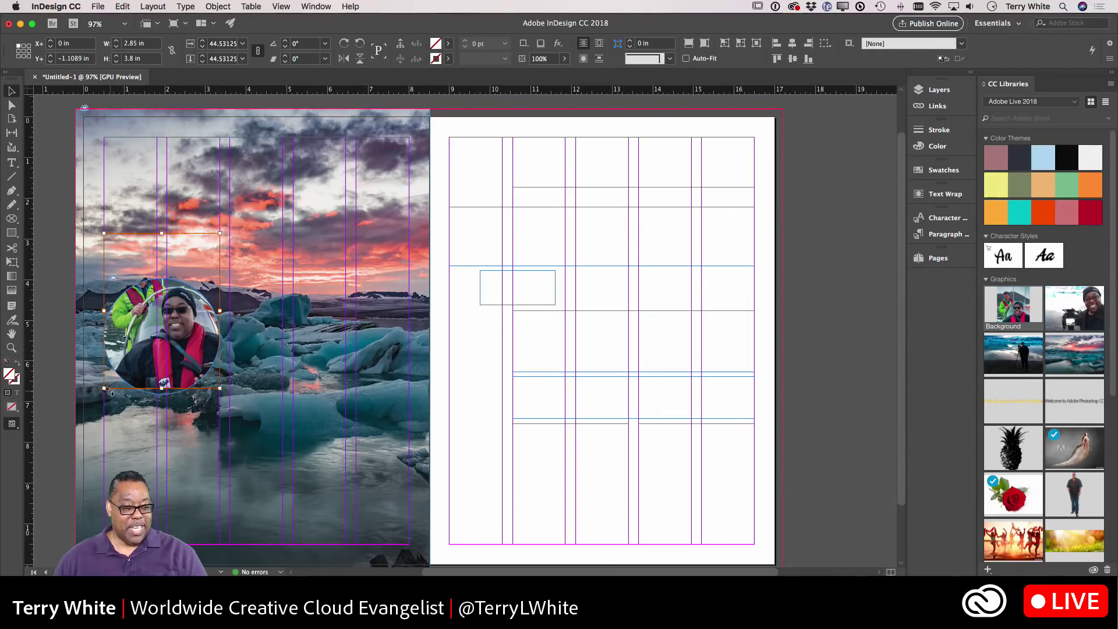
pyautogui.moveTo(99, 395); pyautogui.dragTo(84, 401)
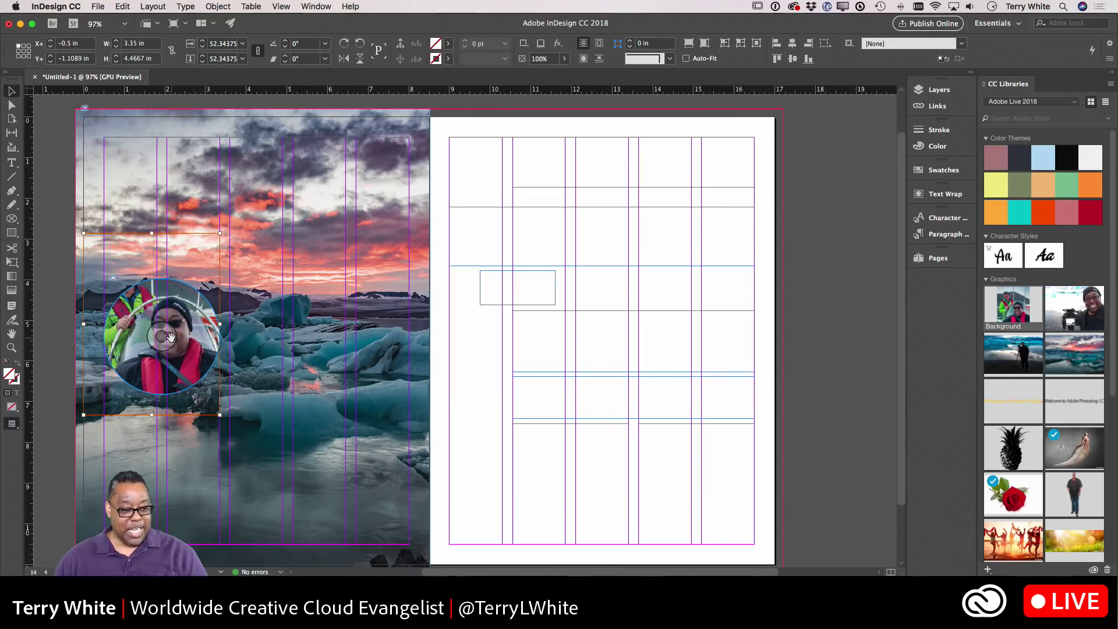
pyautogui.moveTo(161, 336); pyautogui.dragTo(159, 329)
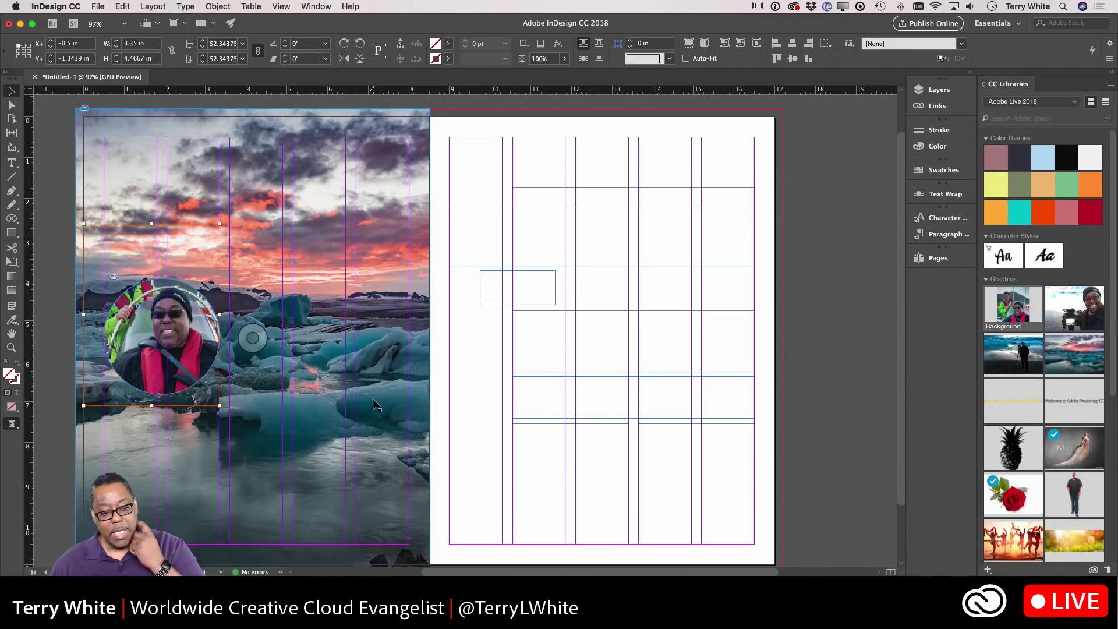
pyautogui.click(437, 376)
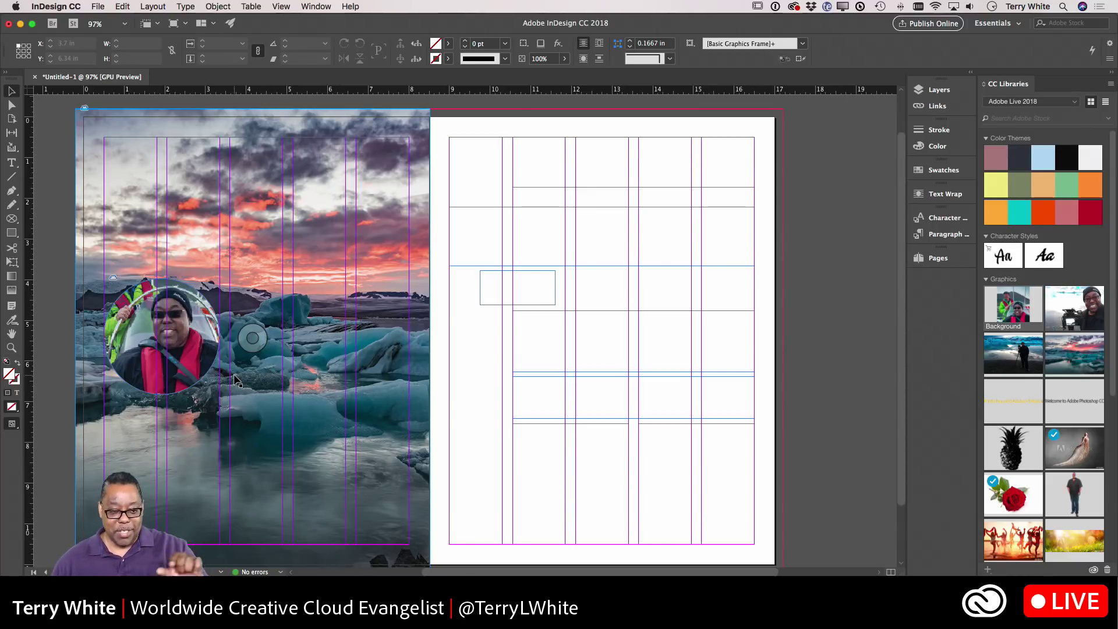
# Give the circular photo frame a Thin - Thick stroke with a weight of 4 pt
pyautogui.click(197, 363)
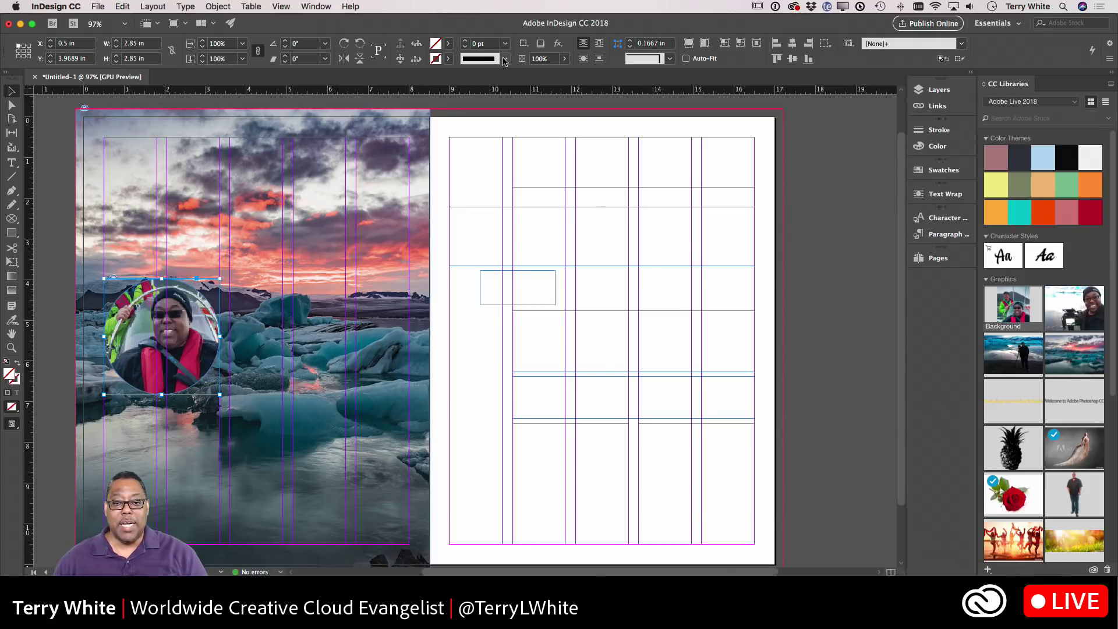
pyautogui.click(504, 59)
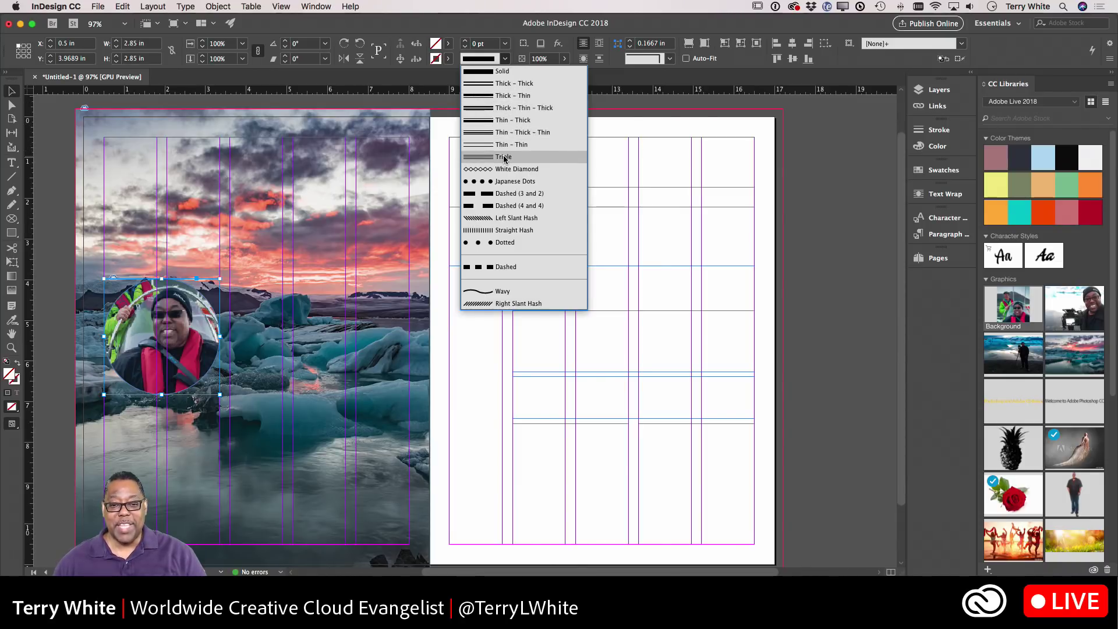
pyautogui.click(509, 122)
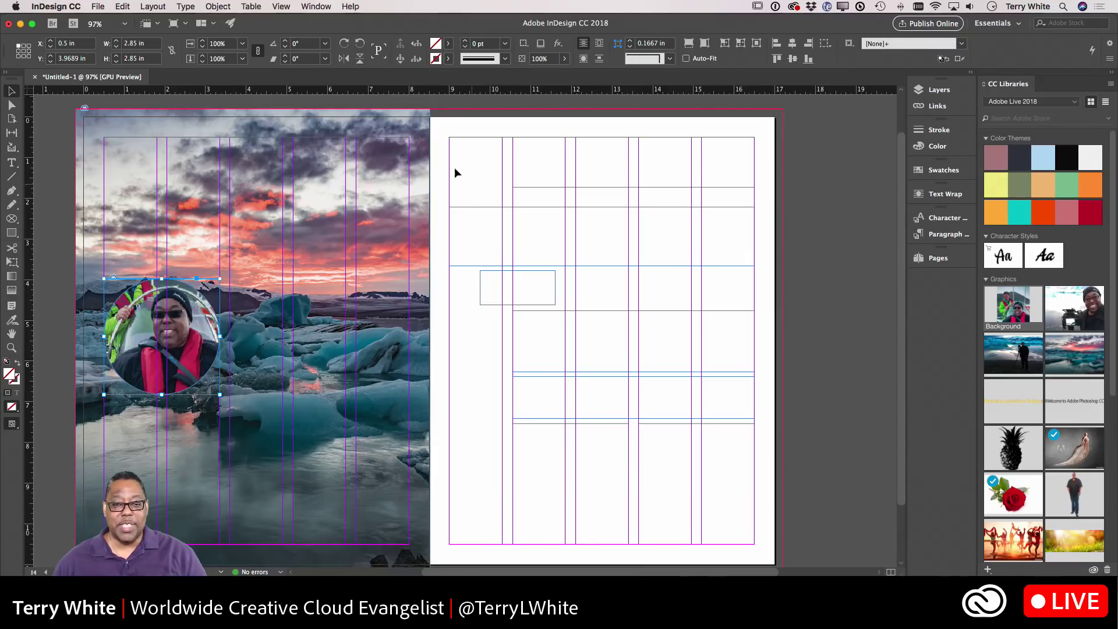
pyautogui.click(504, 44)
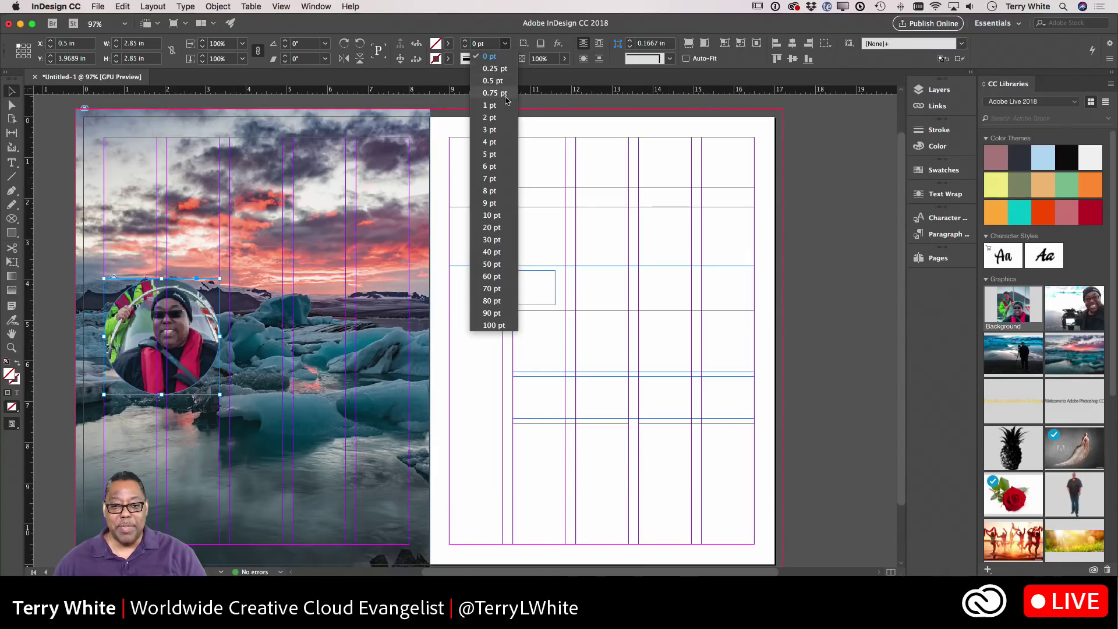
pyautogui.click(491, 143)
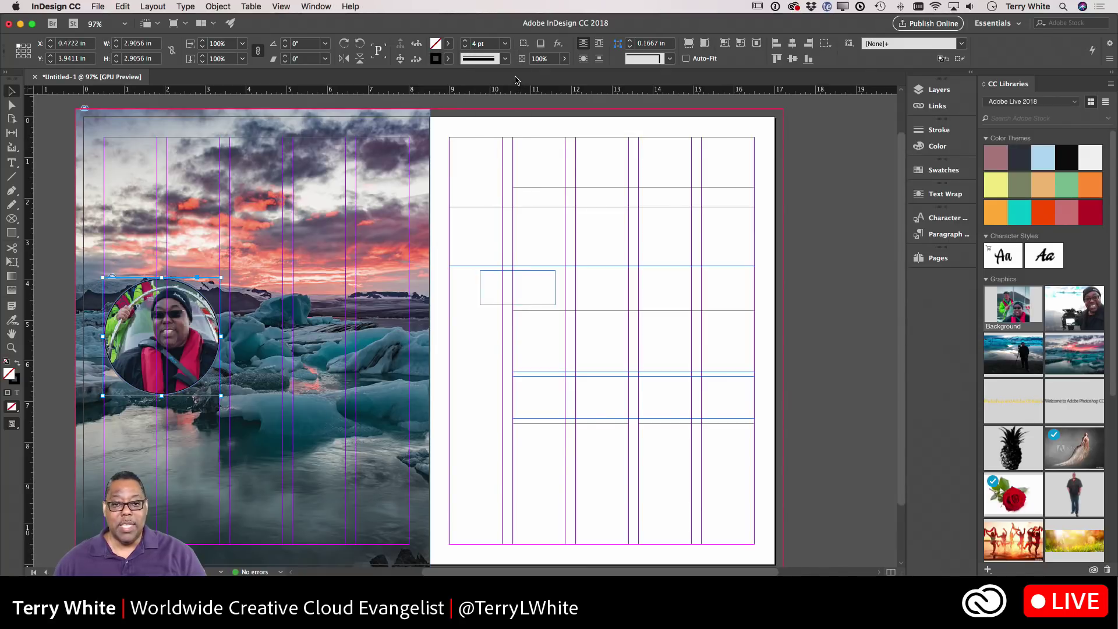
# Compare the Paper and yellow swatches for the circular frame's stroke, settle on cyan C=100 M=0 Y=0 K=0, and deselect the frame
pyautogui.click(447, 59)
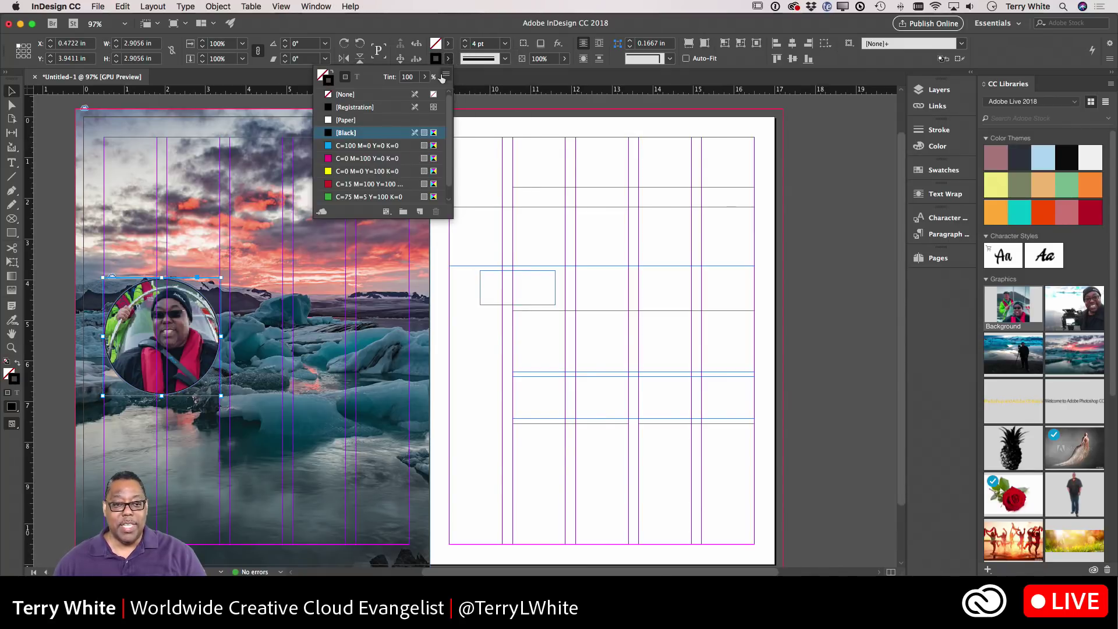
pyautogui.click(362, 146)
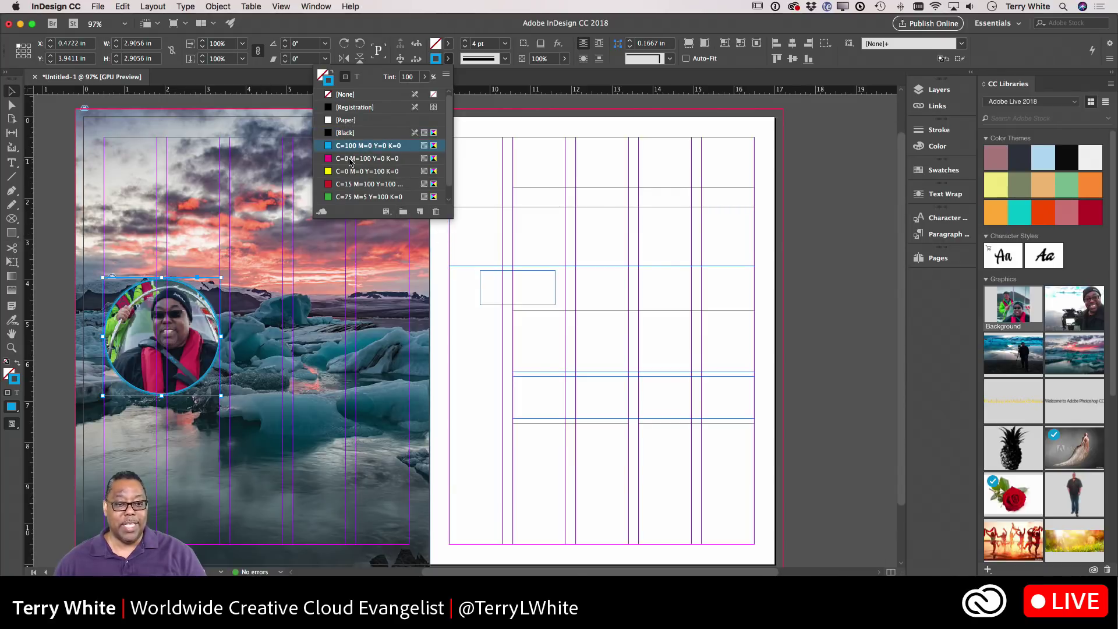
pyautogui.click(345, 121)
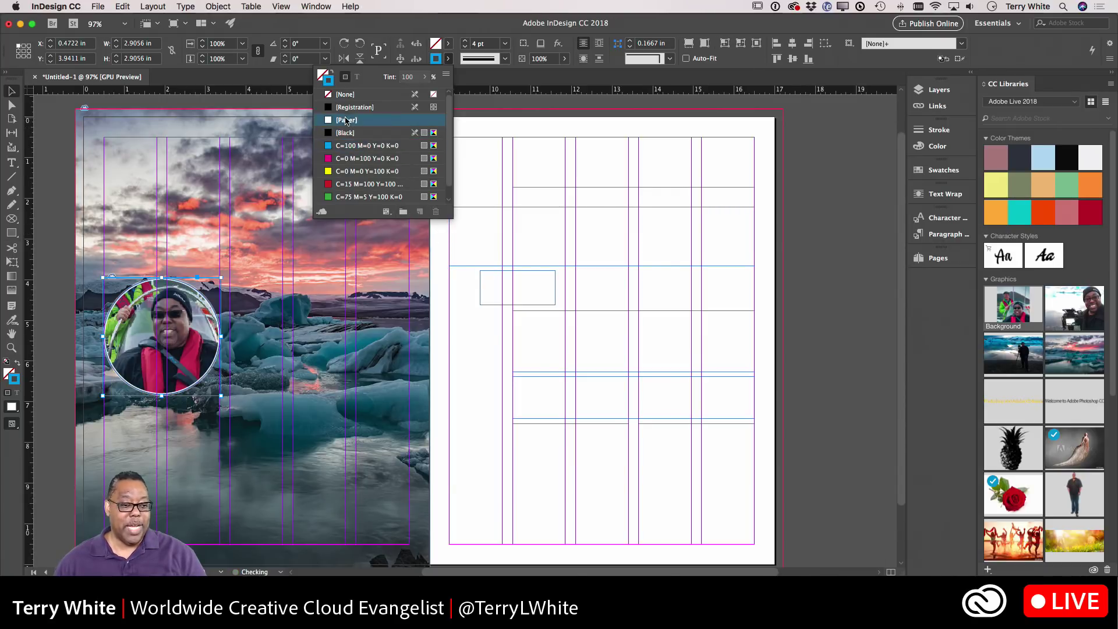
pyautogui.click(348, 146)
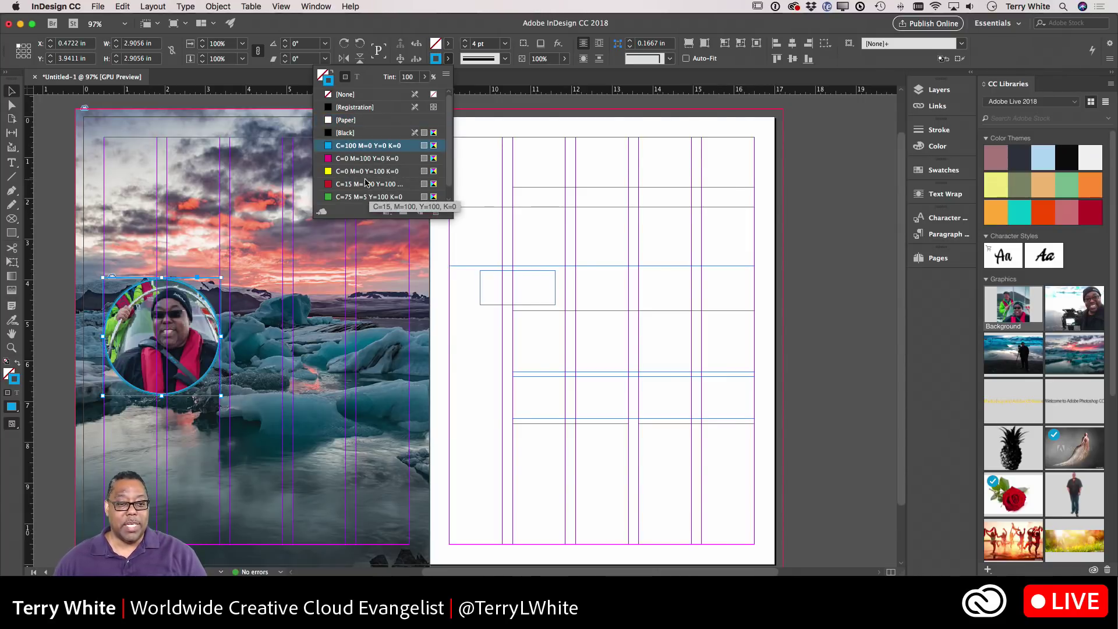
pyautogui.click(354, 173)
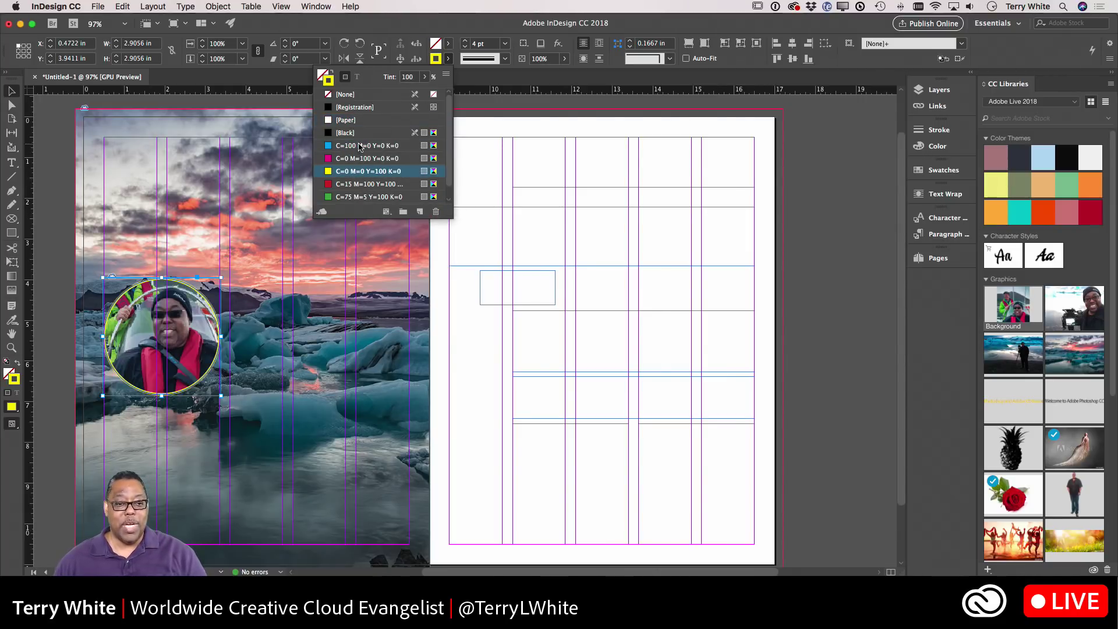
pyautogui.click(359, 146)
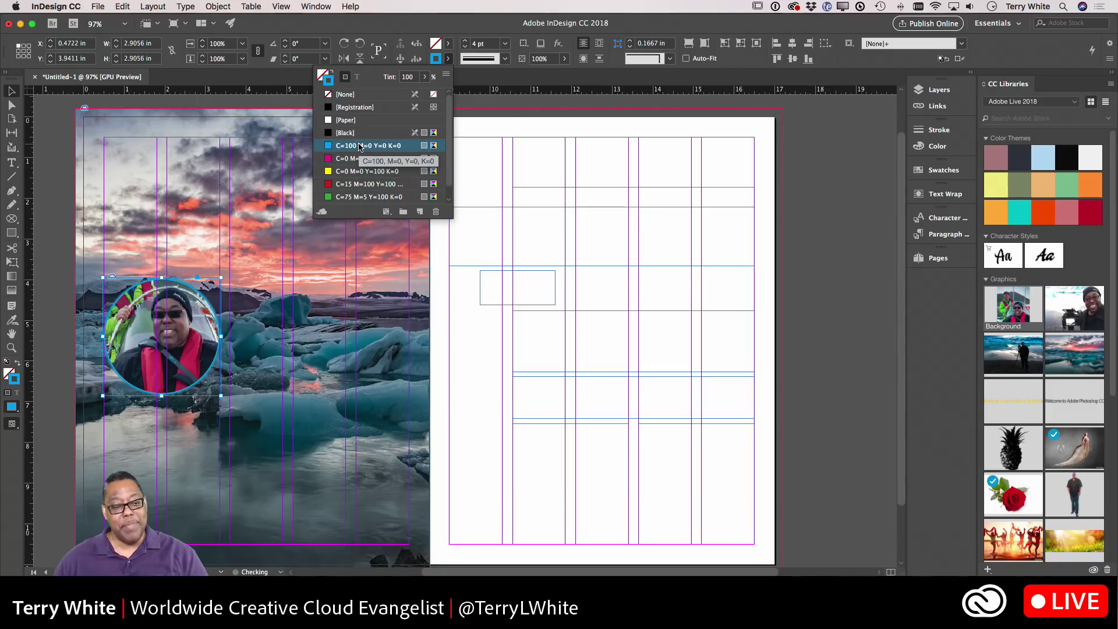
pyautogui.click(440, 236)
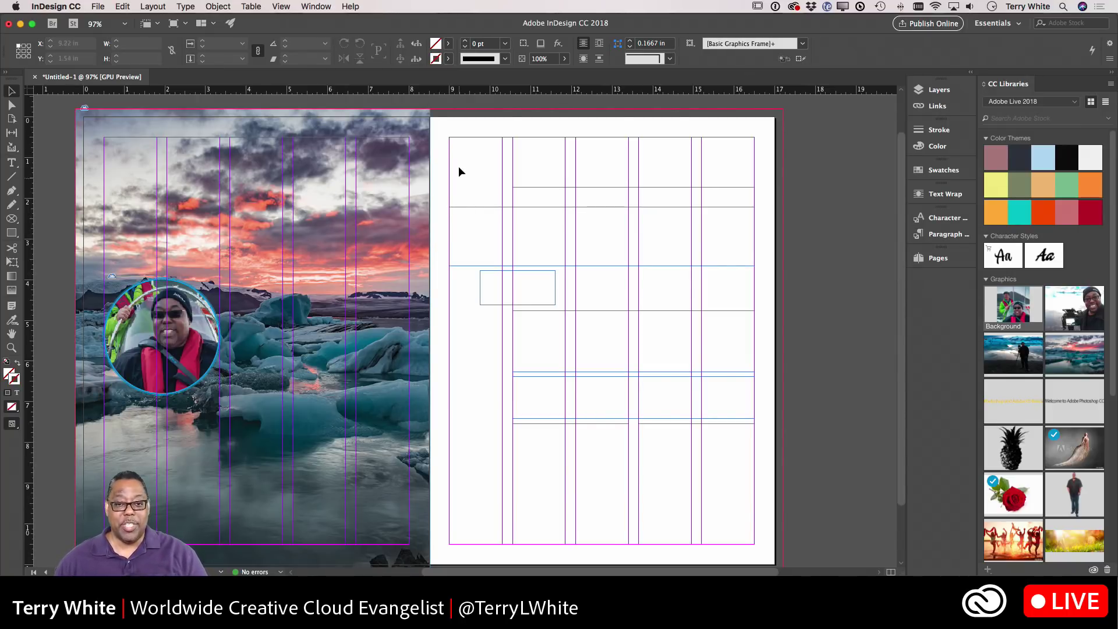
pyautogui.click(558, 43)
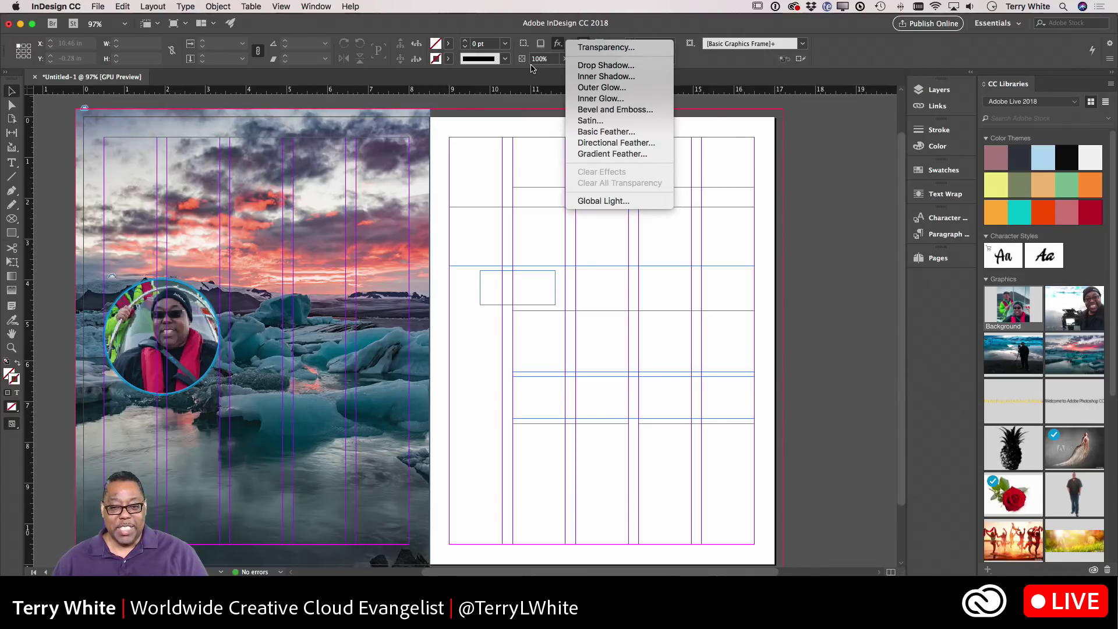
pyautogui.click(812, 180)
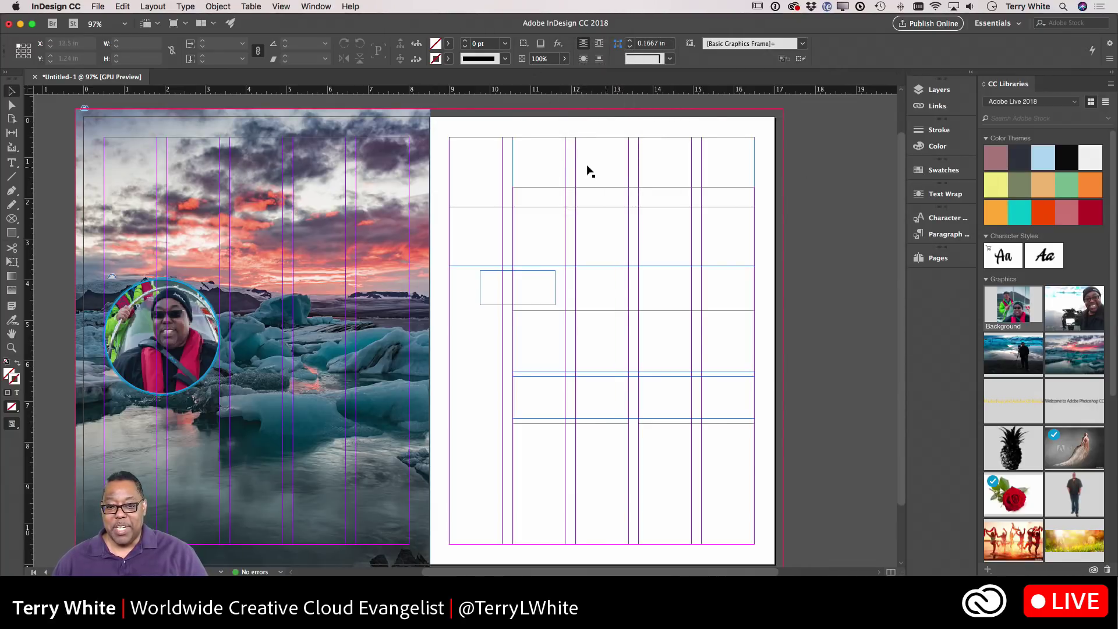
# Enter "This was the best adventure I ever had in a place that I thought I would never get to." in the second page's uppermost text frame
pyautogui.doubleClick(556, 157)
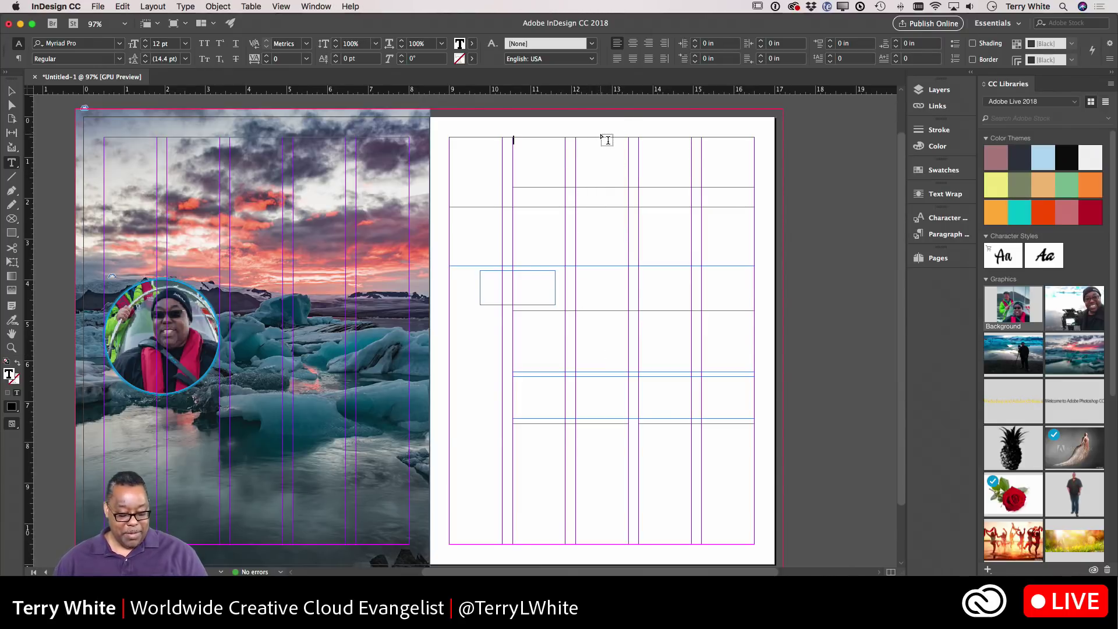
pyautogui.write('Thi')
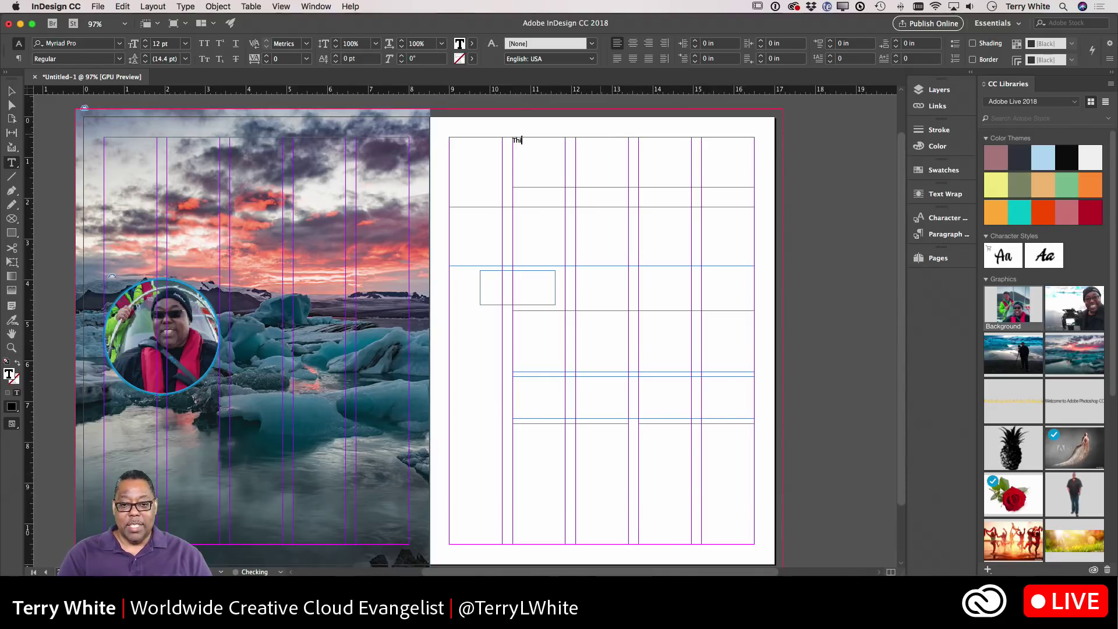
pyautogui.write('s was b')
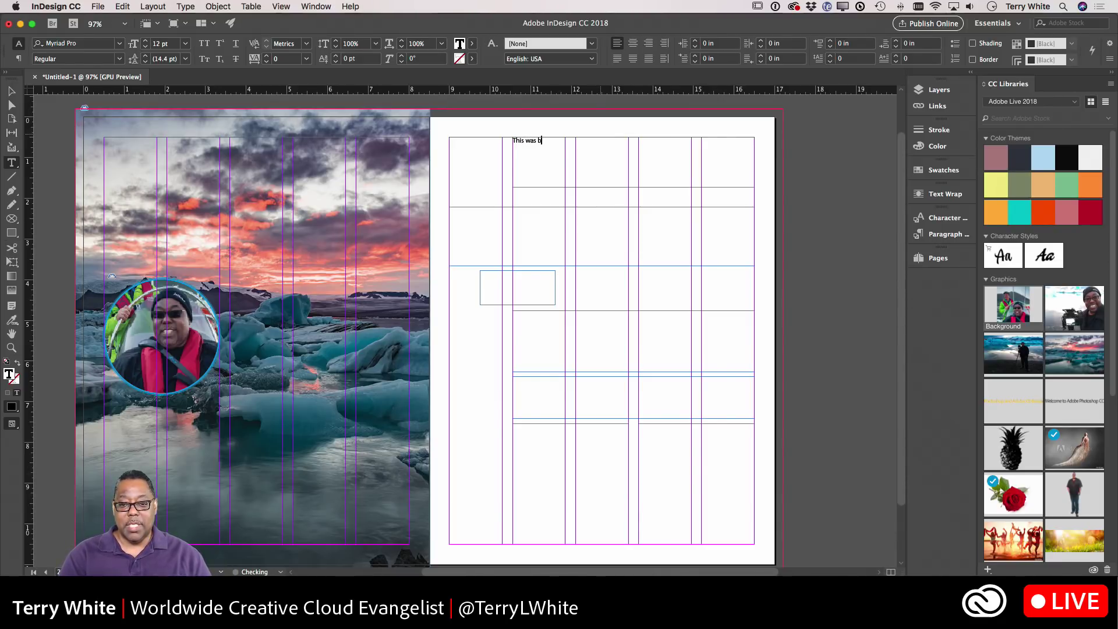
pyautogui.press('BackSpace')
pyautogui.write('the best adve')
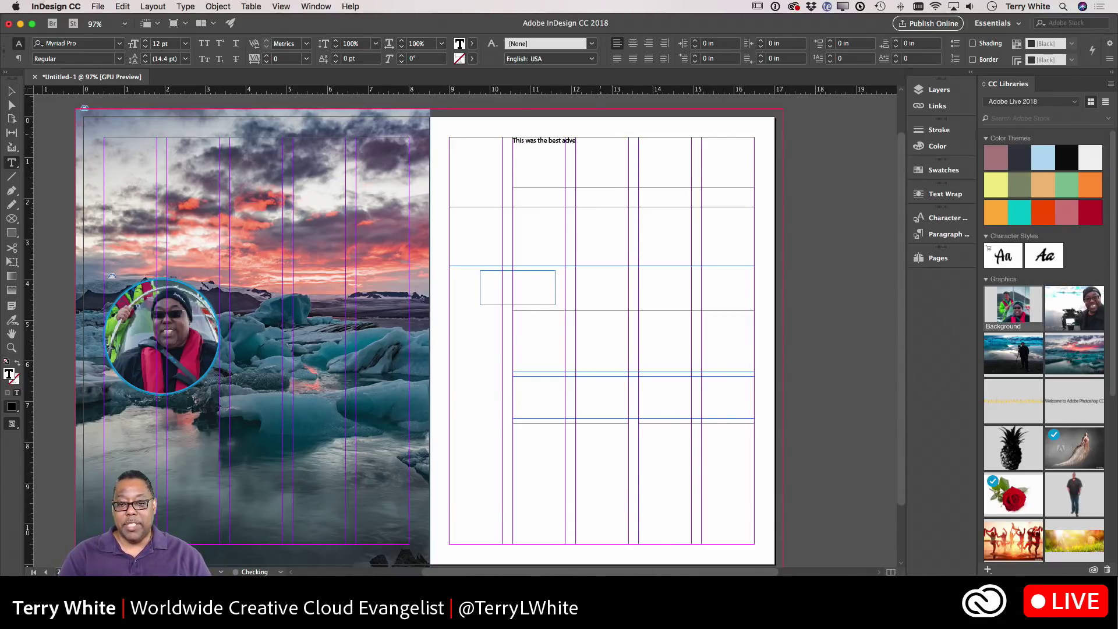
pyautogui.write('nture I ever had in a')
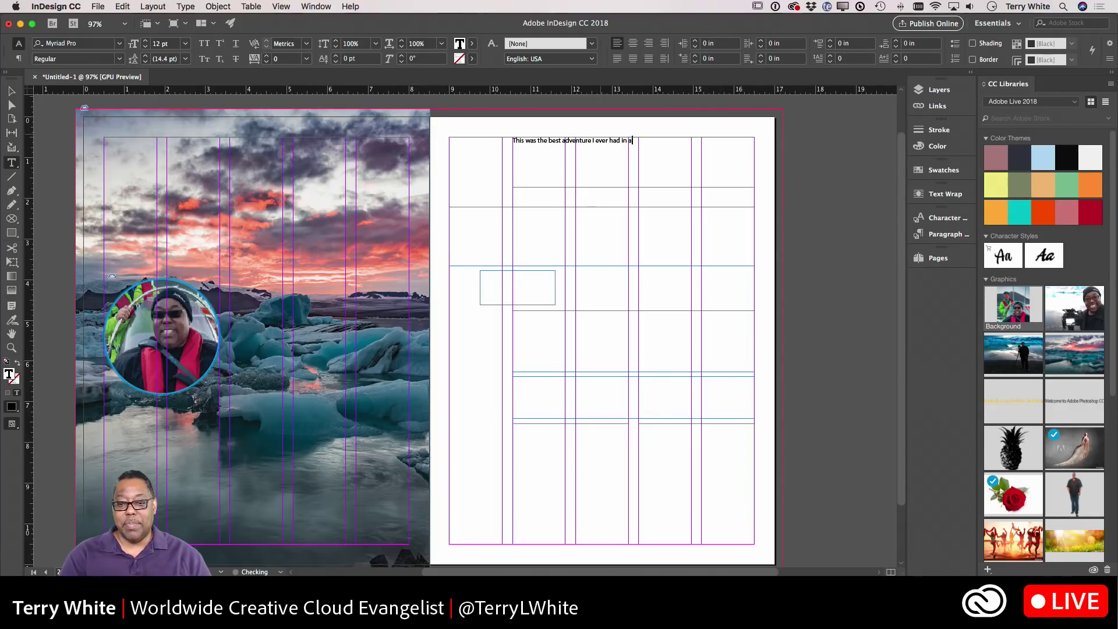
pyautogui.write(' place that I ')
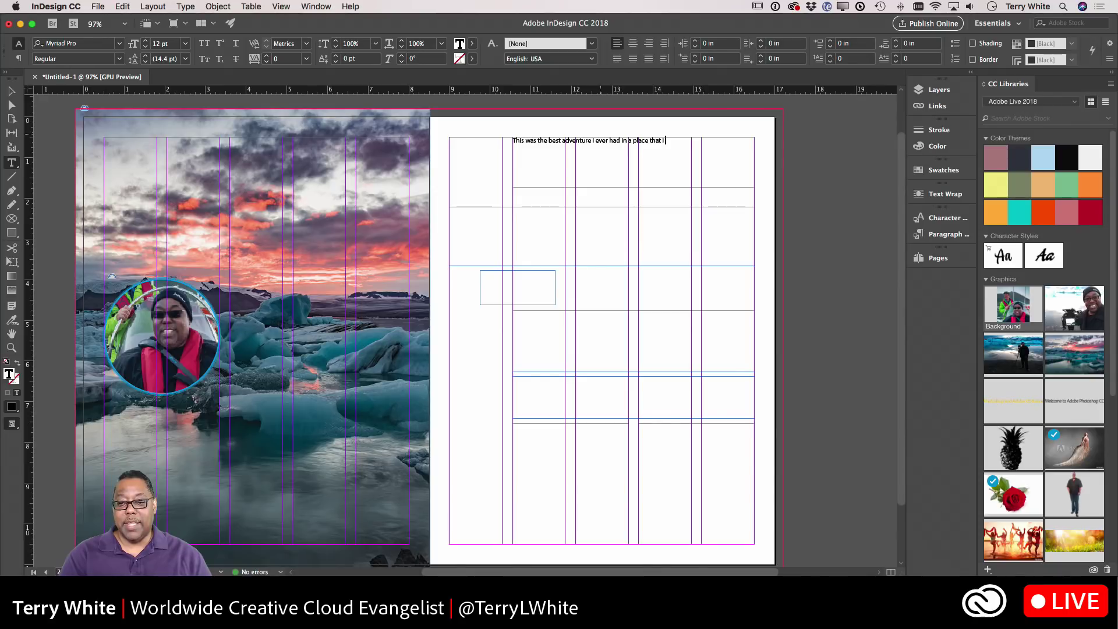
pyautogui.write('thought I would ')
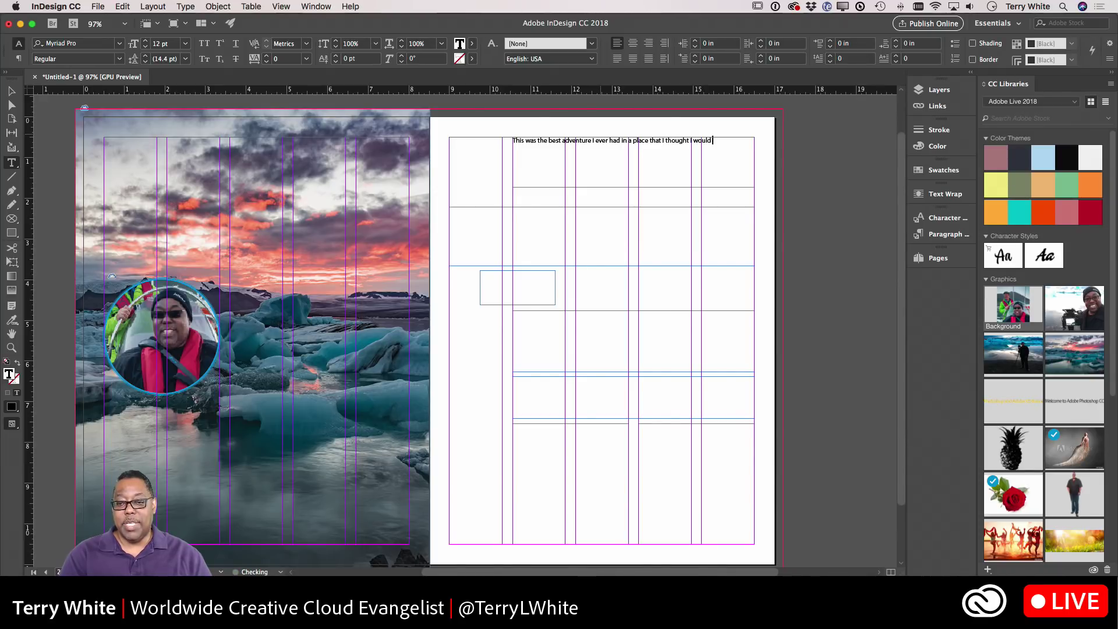
pyautogui.write('never get to.')
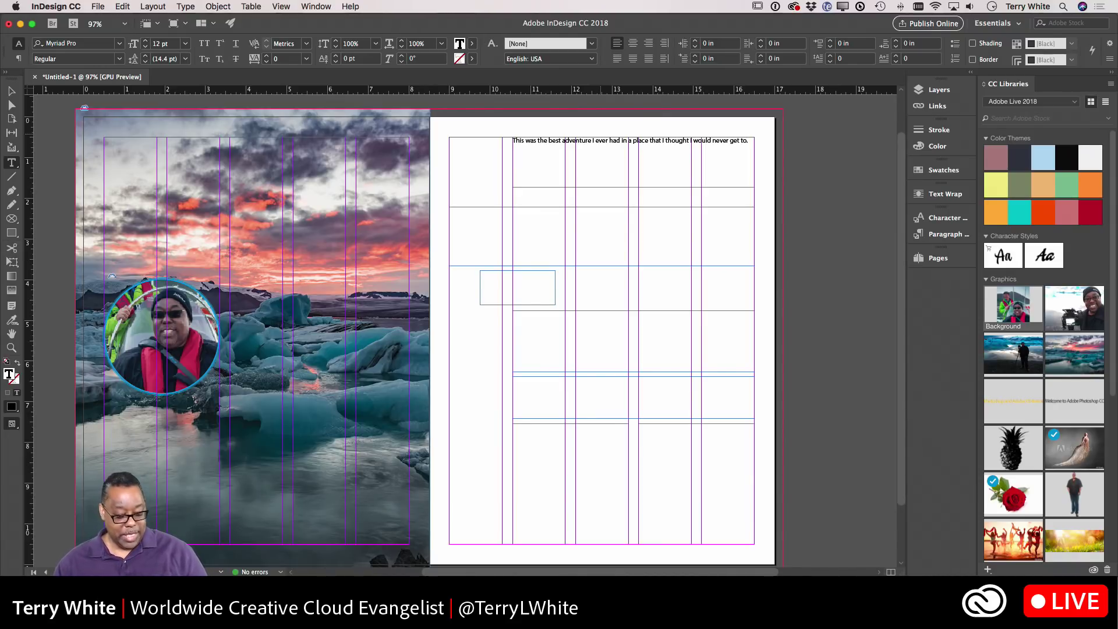
# Enlarge all the text in the second page's uppermost frame to 26 pt and deselect it
pyautogui.press('super+a')
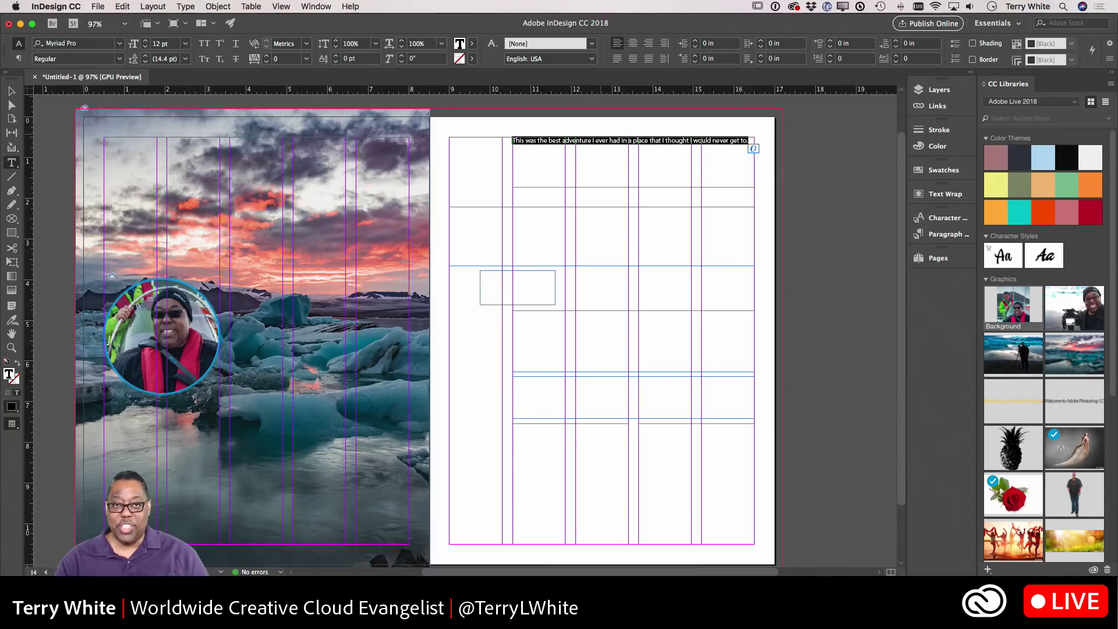
pyautogui.press('super+shift+period')
pyautogui.press('super+shift+period')
pyautogui.press('super+shift+period')
pyautogui.press('super+shift+period')
pyautogui.press('super+shift+period')
pyautogui.press('super+shift+period')
pyautogui.press('super+shift+period')
pyautogui.press('super+shift+period')
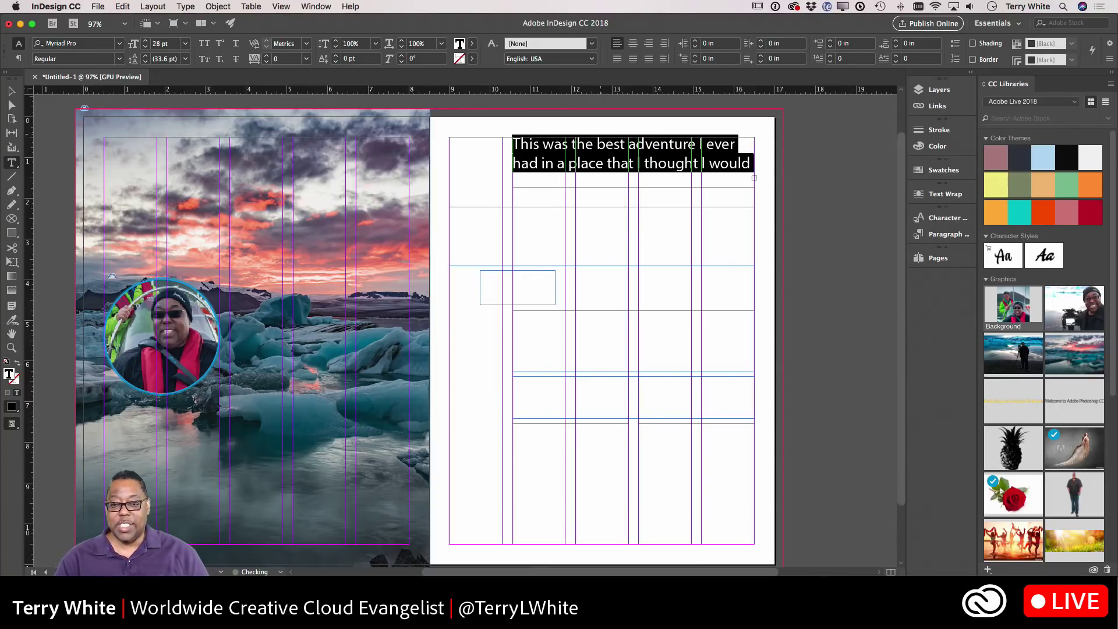
pyautogui.press('super+shift+comma')
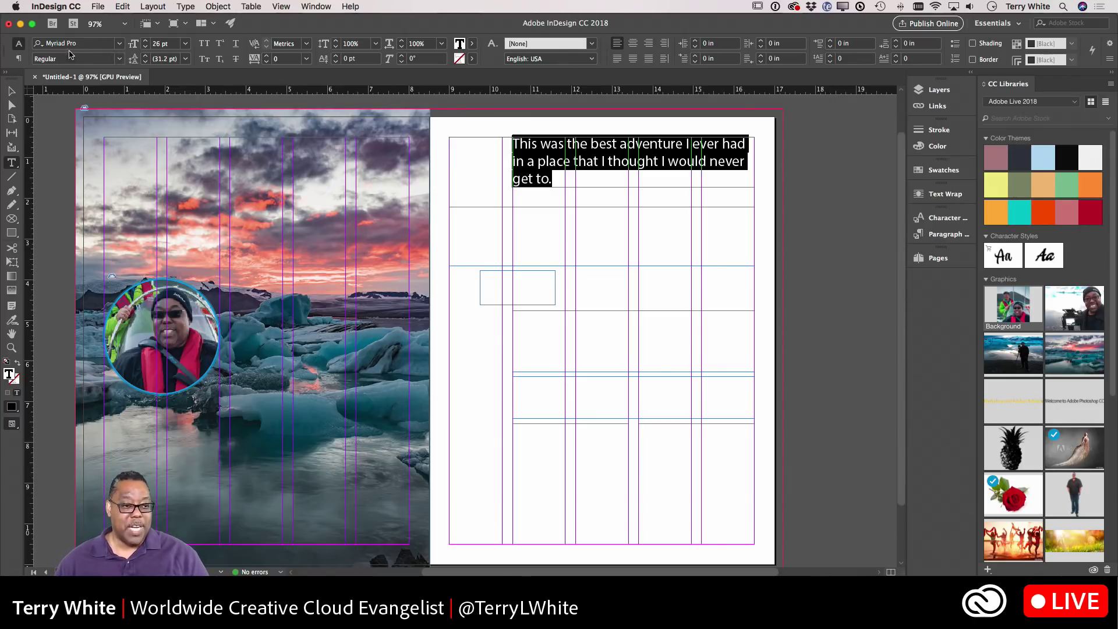
pyautogui.click(604, 162)
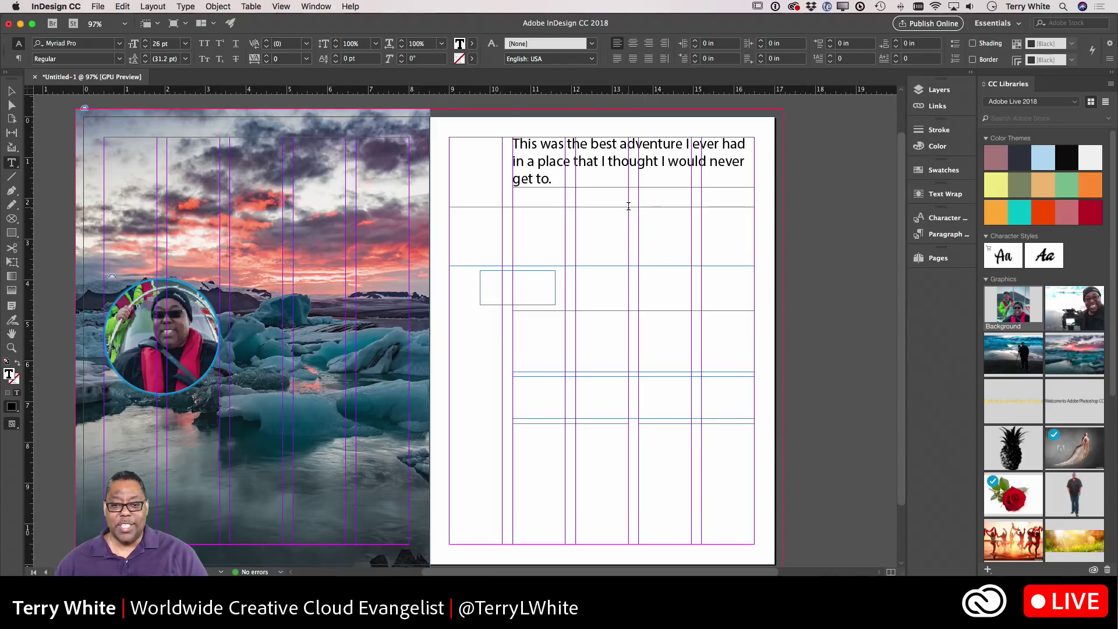
# Enter "iceland", "in the" on two lines, and "summer" in the three title frames below the introductory sentence
pyautogui.click(552, 231)
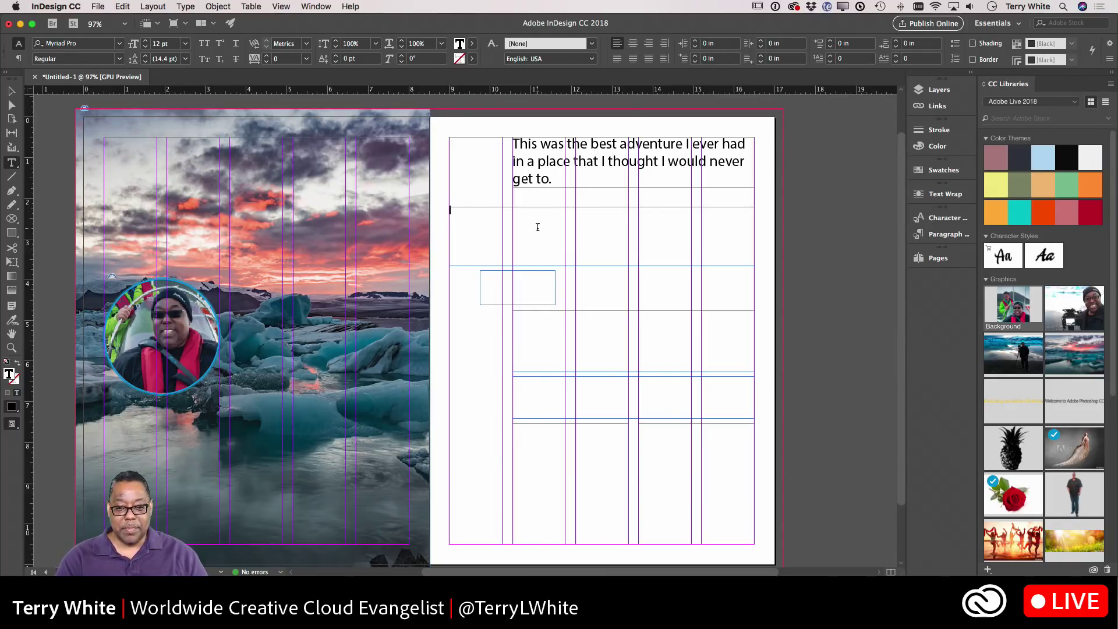
pyautogui.write('iceland')
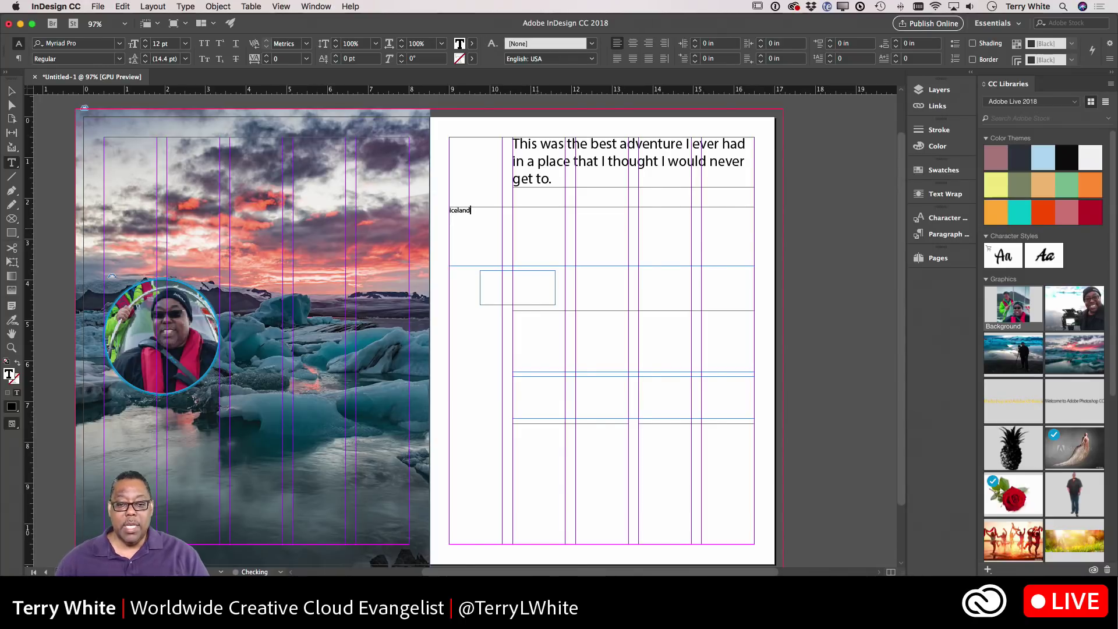
pyautogui.hscroll(-2, 577, 298)
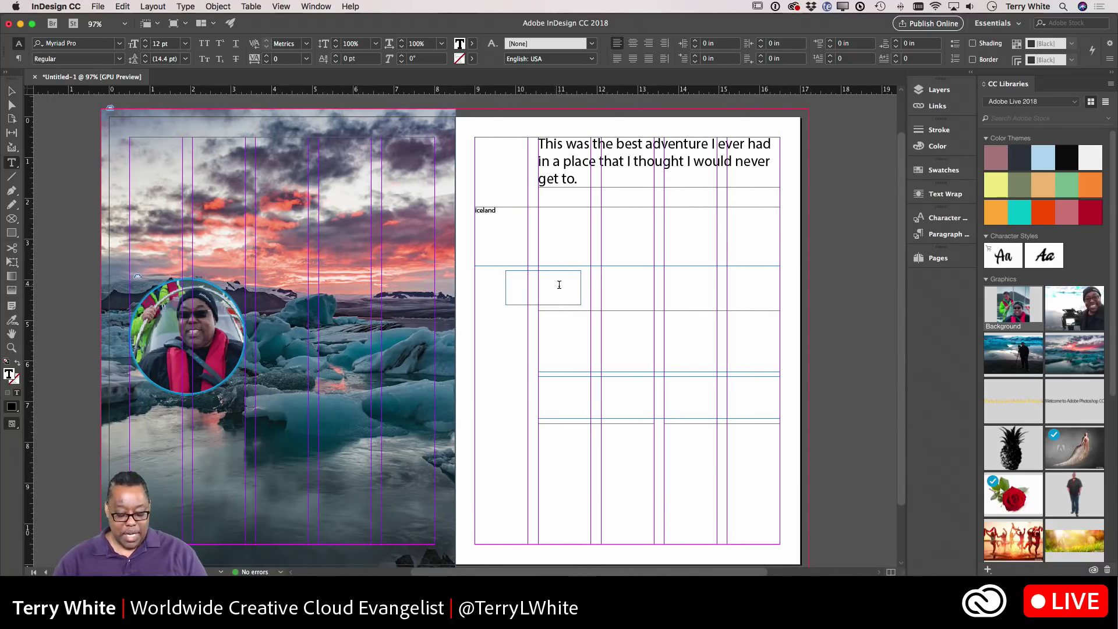
pyautogui.write('in ')
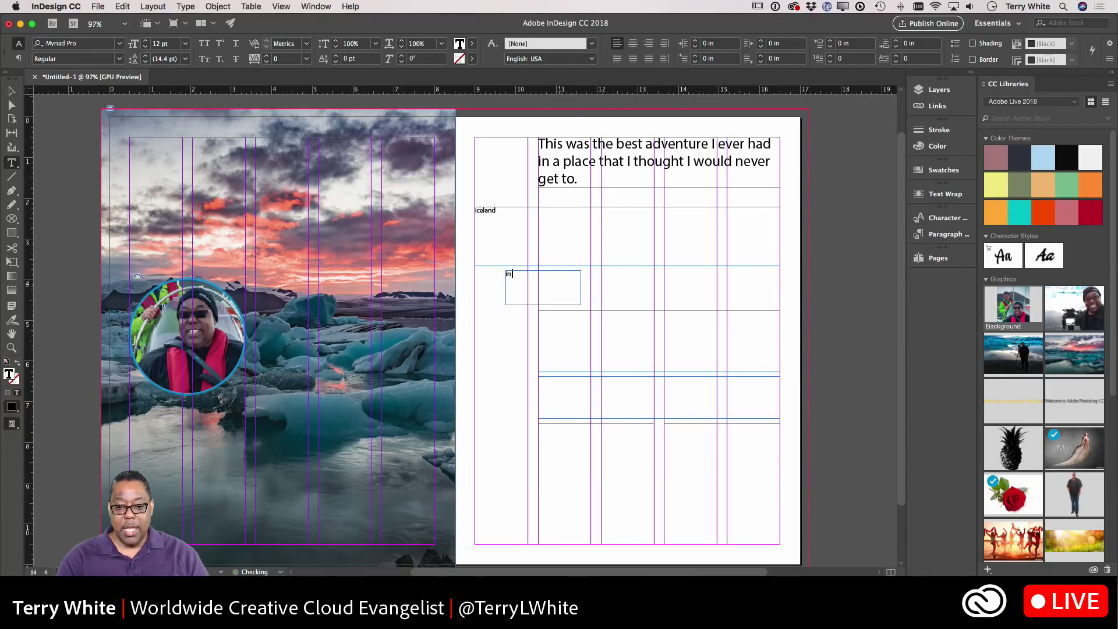
pyautogui.write('the')
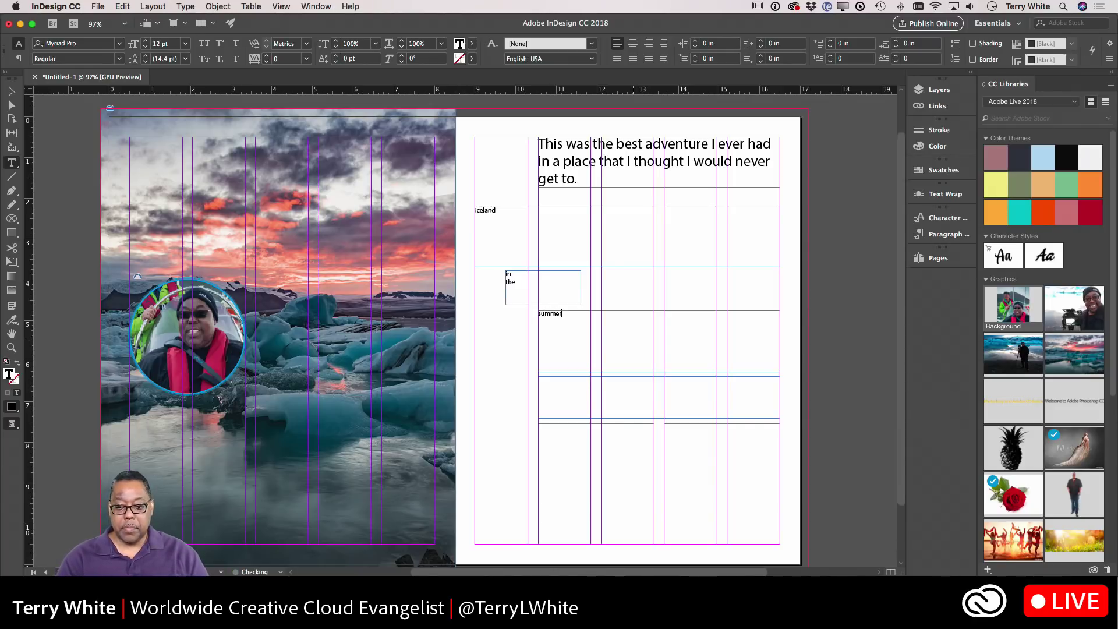
# Narrow the font list to Serif typefaces and set the word "iceland" in Merriweather
pyautogui.doubleClick(496, 209)
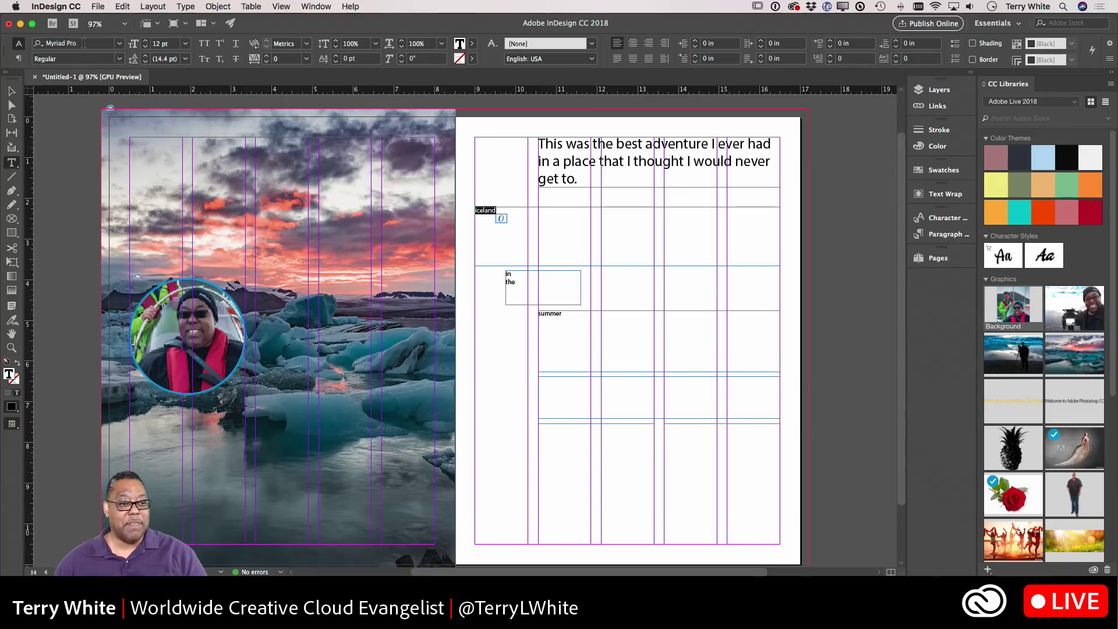
pyautogui.click(121, 44)
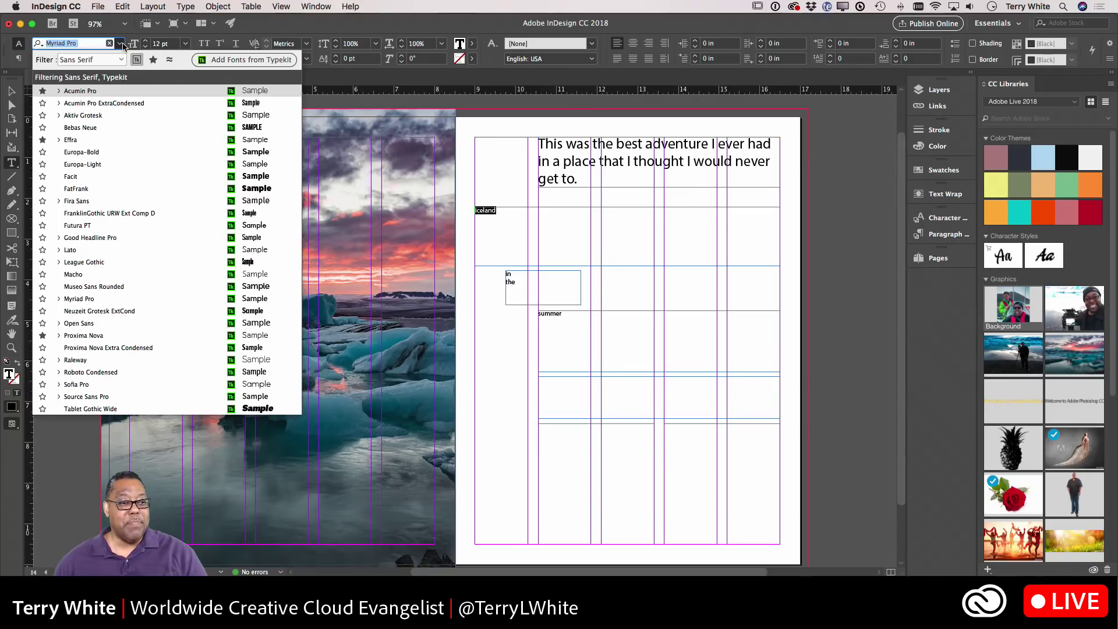
pyautogui.click(121, 60)
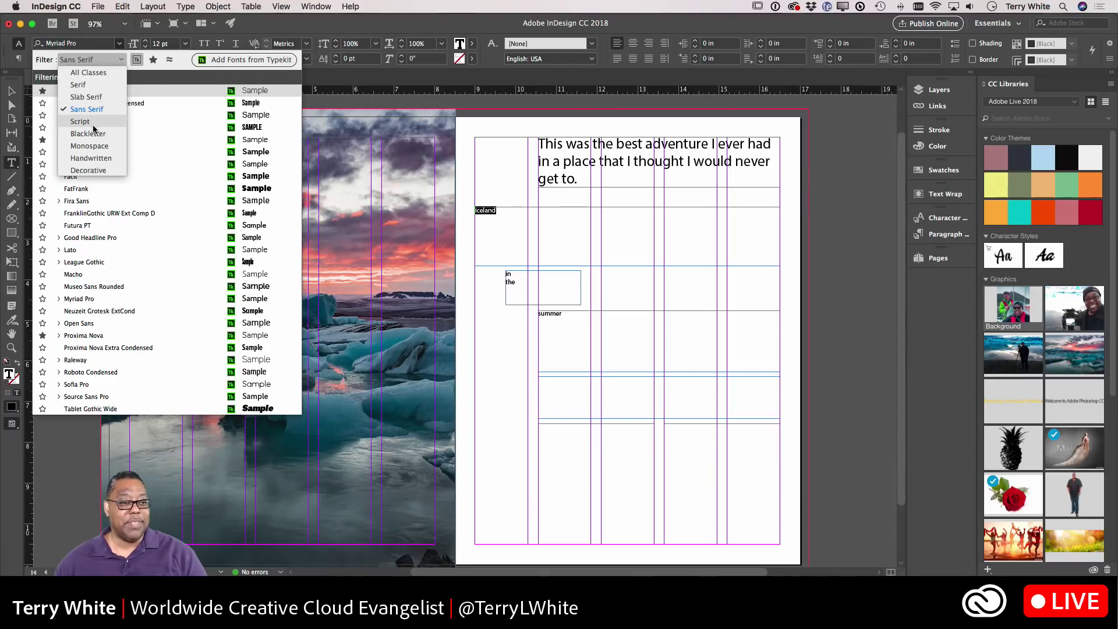
pyautogui.click(90, 85)
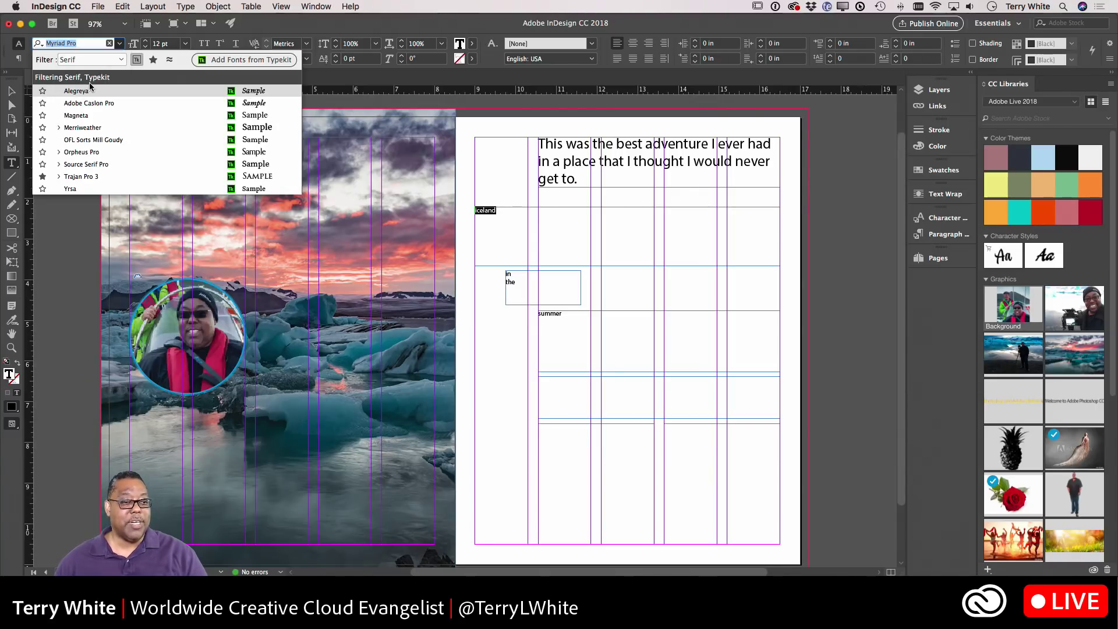
pyautogui.click(136, 61)
pyautogui.click(137, 61)
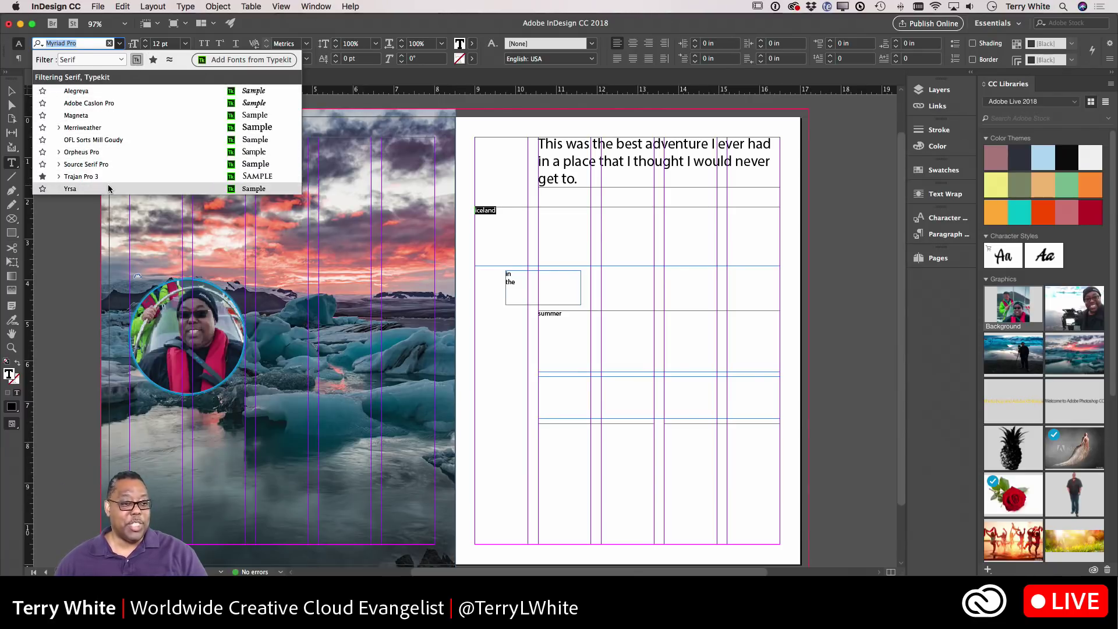
pyautogui.click(83, 127)
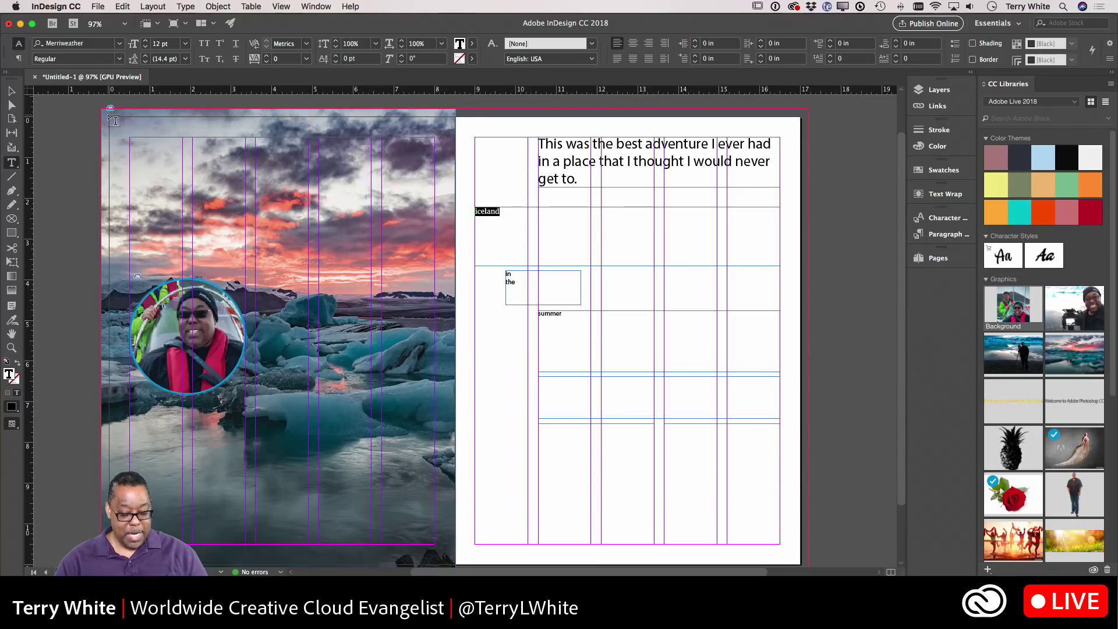
# Enlarge the word "iceland" step by step to 134 pt
pyautogui.press('super+shift+period')
pyautogui.press('super+shift+period')
pyautogui.press('super+shift+period')
pyautogui.press('super+shift+period')
pyautogui.press('super+shift+period')
pyautogui.press('super+shift+period')
pyautogui.press('super+shift+period')
pyautogui.press('super+shift+period')
pyautogui.press('super+shift+period')
pyautogui.press('super+shift+period')
pyautogui.press('super+shift+period')
pyautogui.press('super+shift+period')
pyautogui.press('super+shift+period')
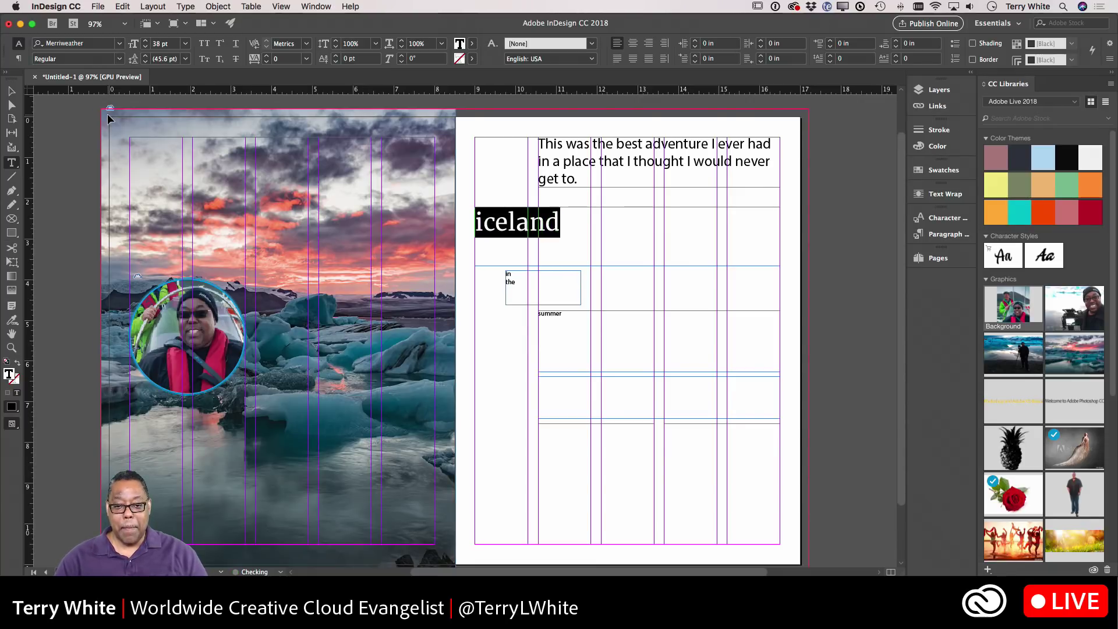
pyautogui.press('super+shift+period')
pyautogui.press('super+shift+period')
pyautogui.press('super+shift+period')
pyautogui.press('super+shift+period')
pyautogui.press('super+shift+period')
pyautogui.press('super+shift+period')
pyautogui.press('super+shift+period')
pyautogui.press('super+shift+period')
pyautogui.press('super+shift+period')
pyautogui.press('super+shift+period')
pyautogui.press('super+shift+period')
pyautogui.press('super+shift+period')
pyautogui.press('super+shift+period')
pyautogui.press('super+shift+period')
pyautogui.press('super+shift+period')
pyautogui.press('super+shift+period')
pyautogui.press('super+shift+period')
pyautogui.press('super+shift+period')
pyautogui.press('super+shift+period')
pyautogui.press('super+shift+period')
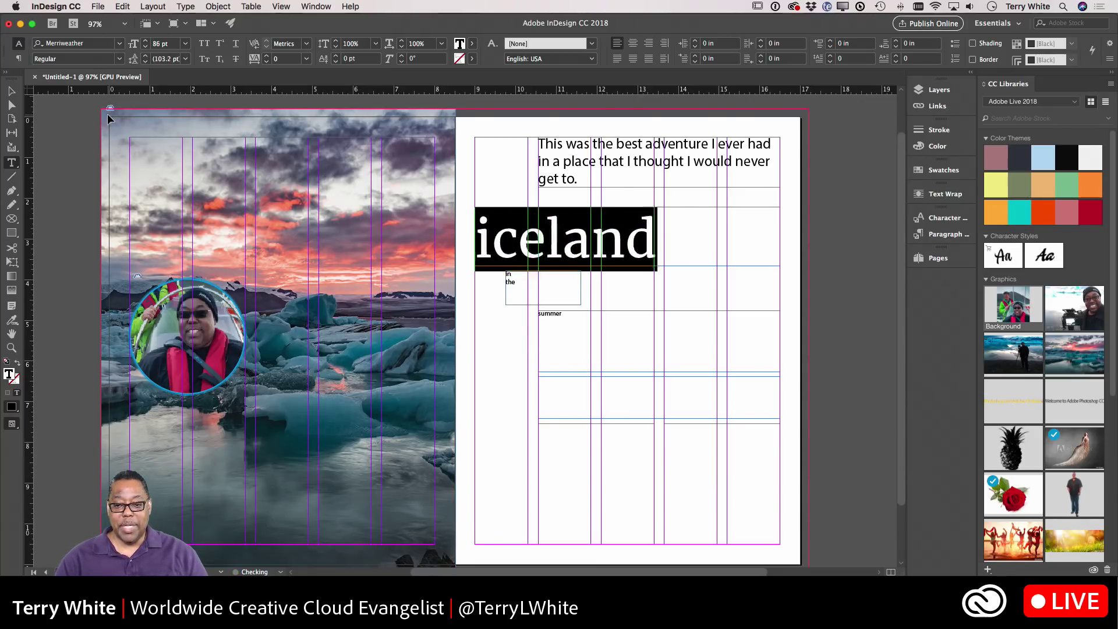
pyautogui.press('super+shift+period')
pyautogui.press('super+shift+period')
pyautogui.press('super+shift+period')
pyautogui.press('super+shift+period')
pyautogui.press('super+shift+period')
pyautogui.press('super+shift+period')
pyautogui.press('super+shift+period')
pyautogui.press('super+shift+period')
pyautogui.press('super+shift+period')
pyautogui.press('super+shift+period')
pyautogui.press('super+shift+period')
pyautogui.press('super+shift+period')
pyautogui.press('super+shift+period')
pyautogui.press('super+shift+period')
pyautogui.press('super+shift+period')
pyautogui.press('super+shift+period')
pyautogui.press('super+shift+period')
pyautogui.press('super+shift+period')
pyautogui.press('super+shift+period')
pyautogui.press('super+shift+period')
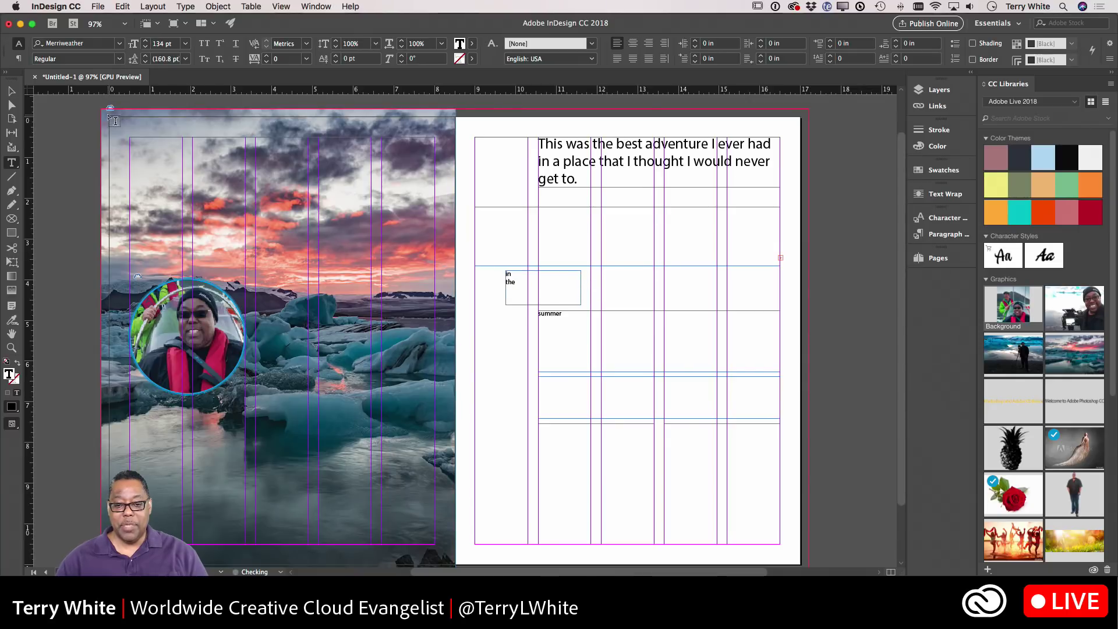
# Extend the "iceland" frame's upper edge to just below the introductory text to give the word more height
pyautogui.click(12, 90)
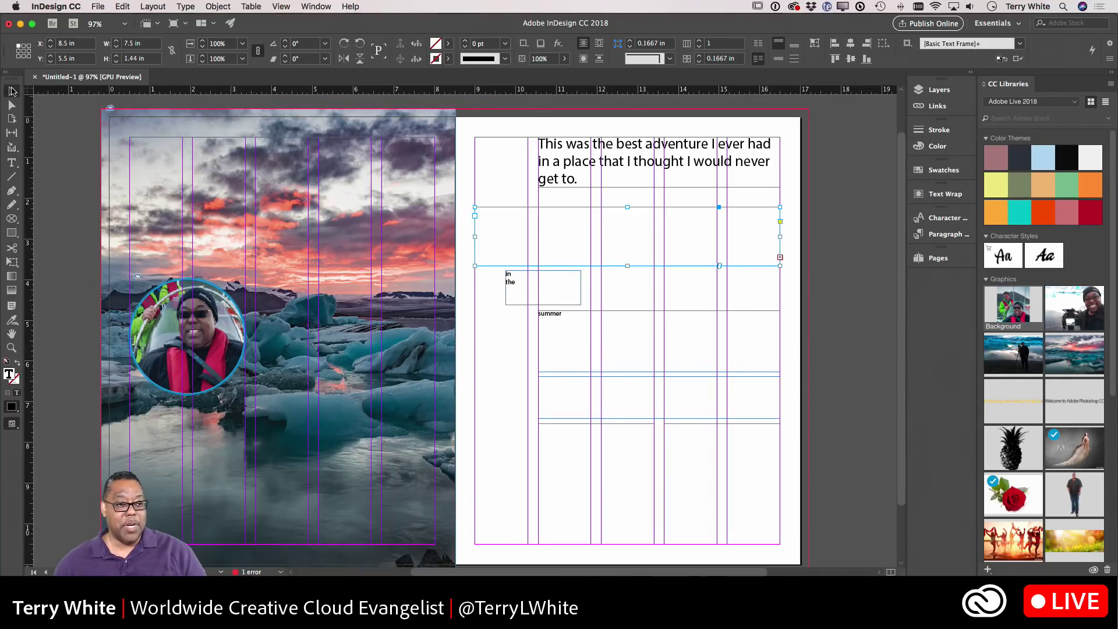
pyautogui.click(672, 231)
pyautogui.moveTo(626, 208); pyautogui.dragTo(626, 190)
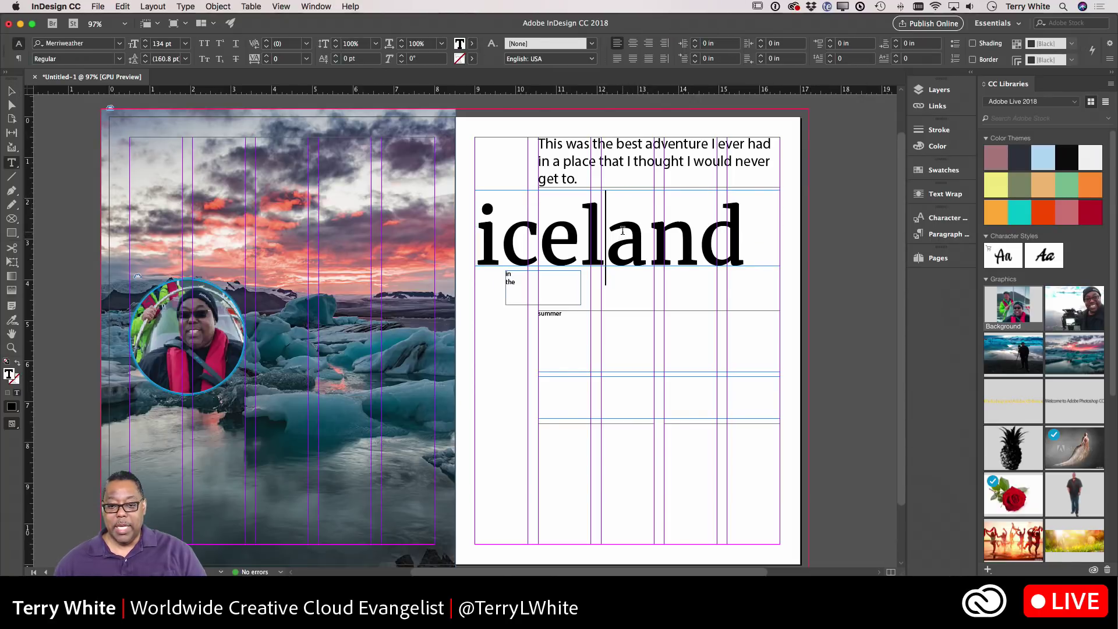
# Fine-tune the size of all the text in the "iceland" frame to 136 pt
pyautogui.doubleClick(622, 236)
pyautogui.press('super+a')
pyautogui.press('super+shift+period')
pyautogui.press('super+shift+period')
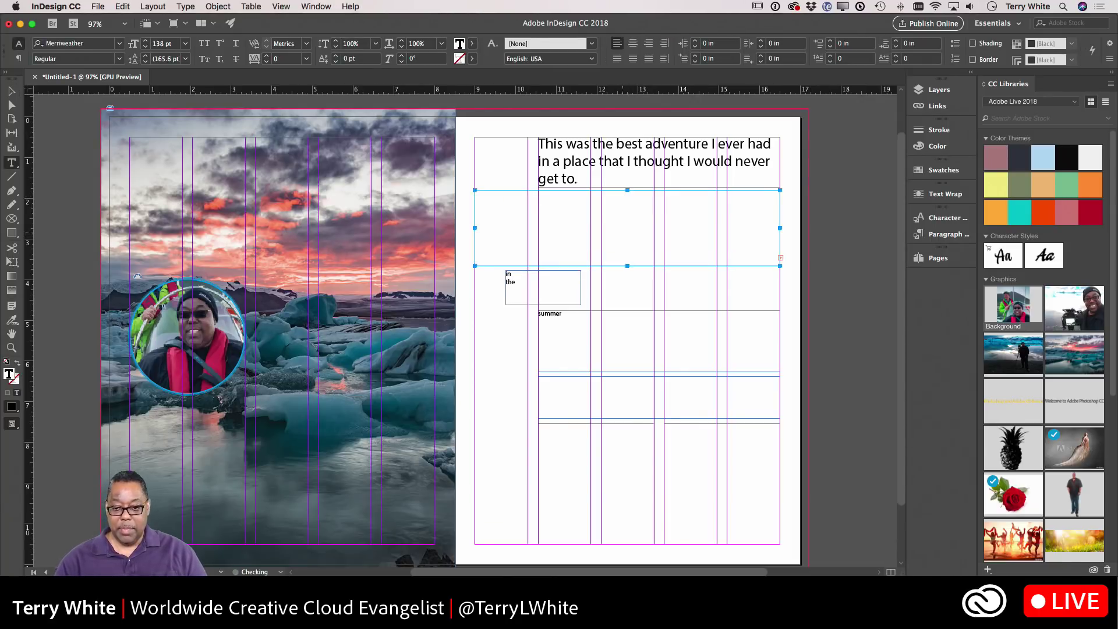
pyautogui.press('super+shift+comma')
pyautogui.press('super+shift+comma')
pyautogui.press('super+shift+comma')
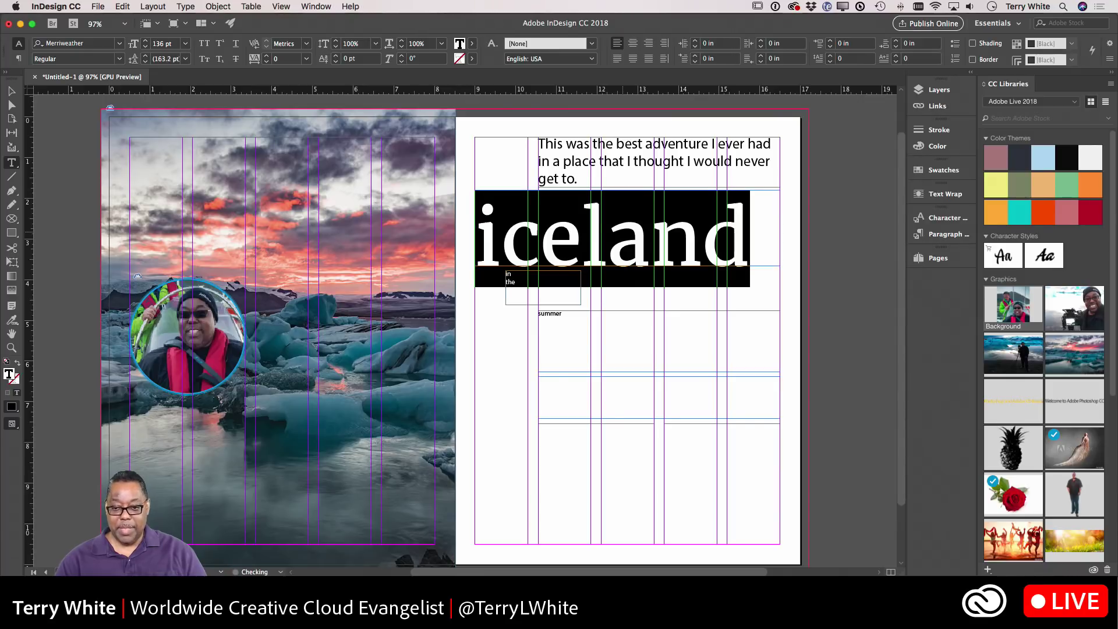
# Tighten the tracking of the word "iceland" to -40
pyautogui.hotkey('alt', 'Left')
pyautogui.hotkey('alt', 'Left')
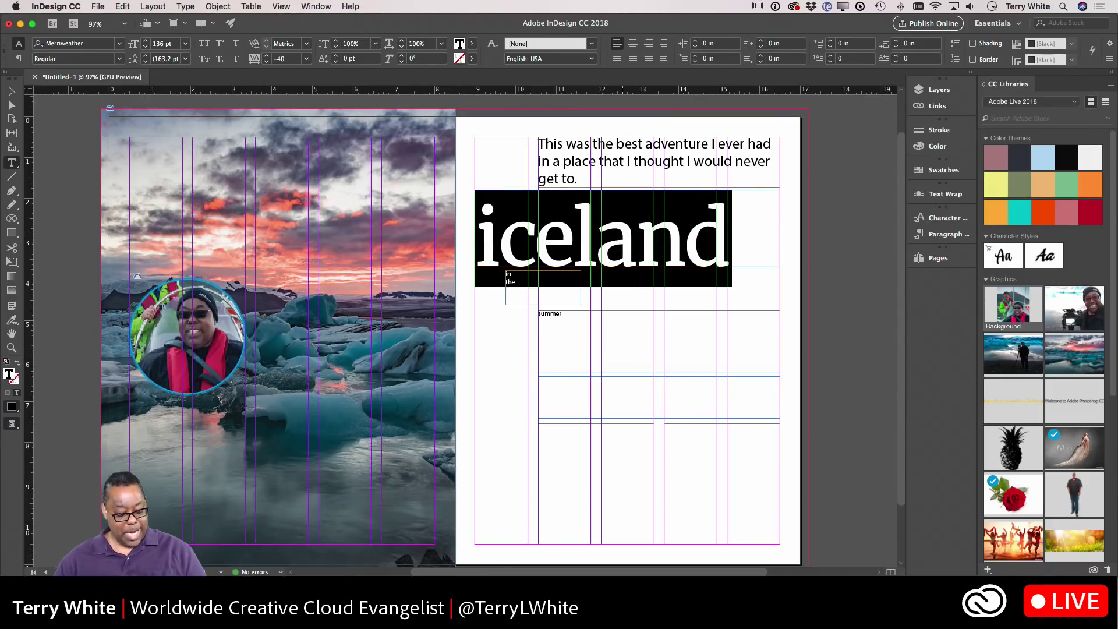
pyautogui.hotkey('alt', 'Left')
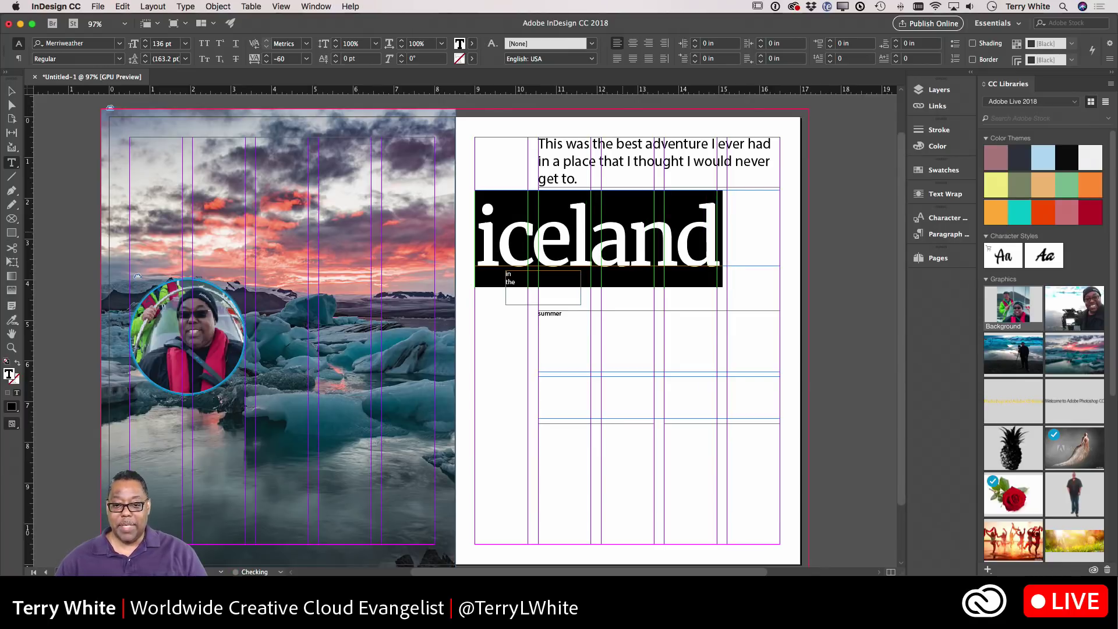
pyautogui.hotkey('alt', 'Right')
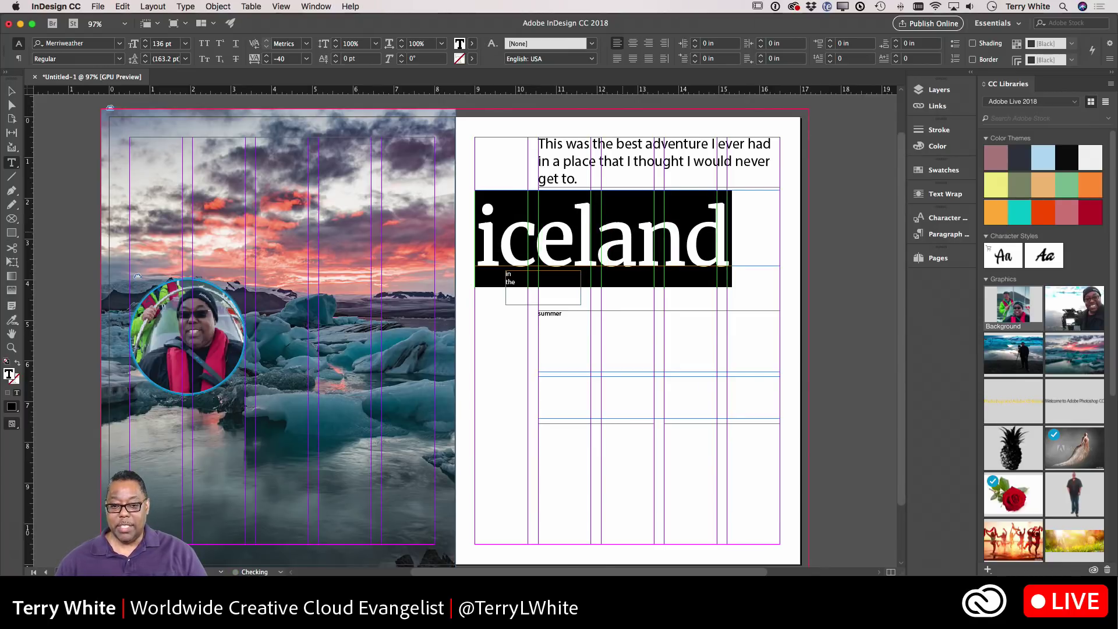
# Set the word "summer" in Merriweather
pyautogui.click(571, 334)
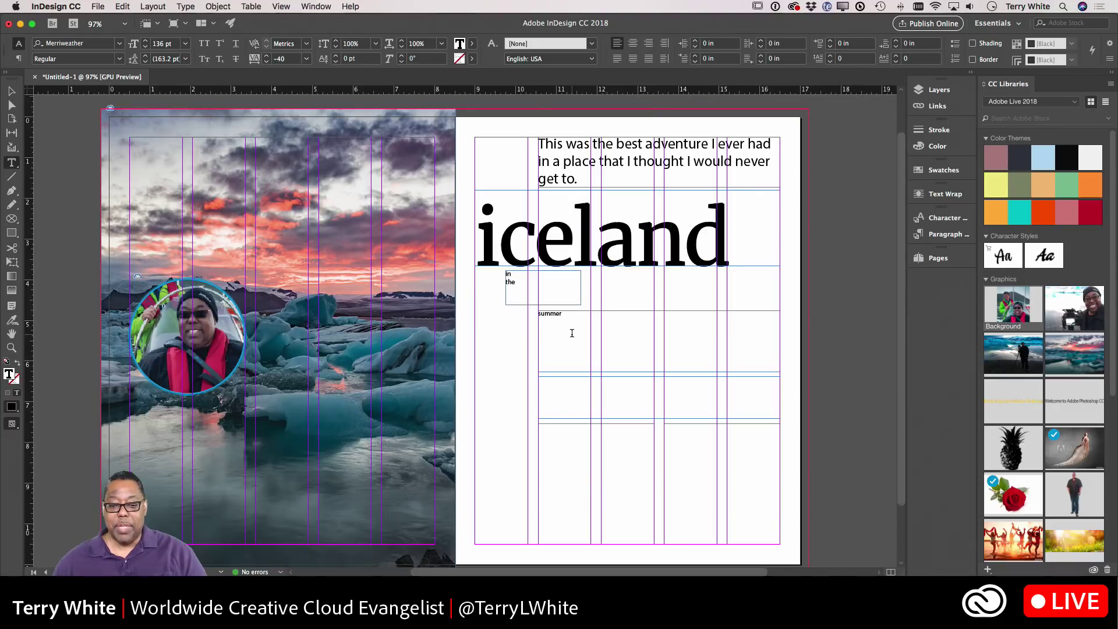
pyautogui.moveTo(572, 315); pyautogui.dragTo(526, 301)
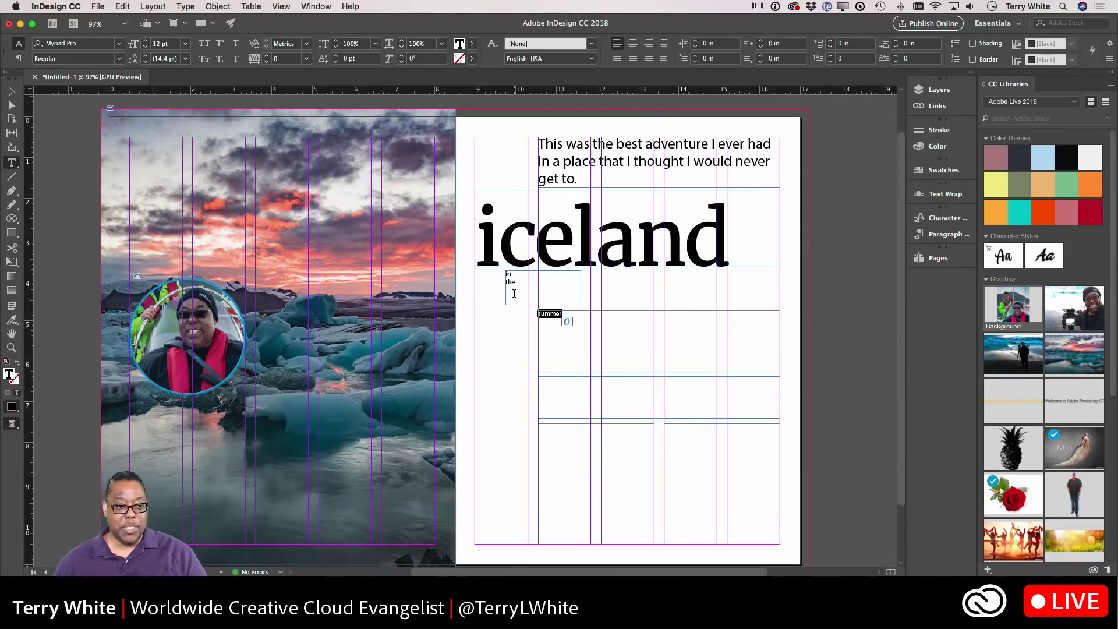
pyautogui.click(119, 43)
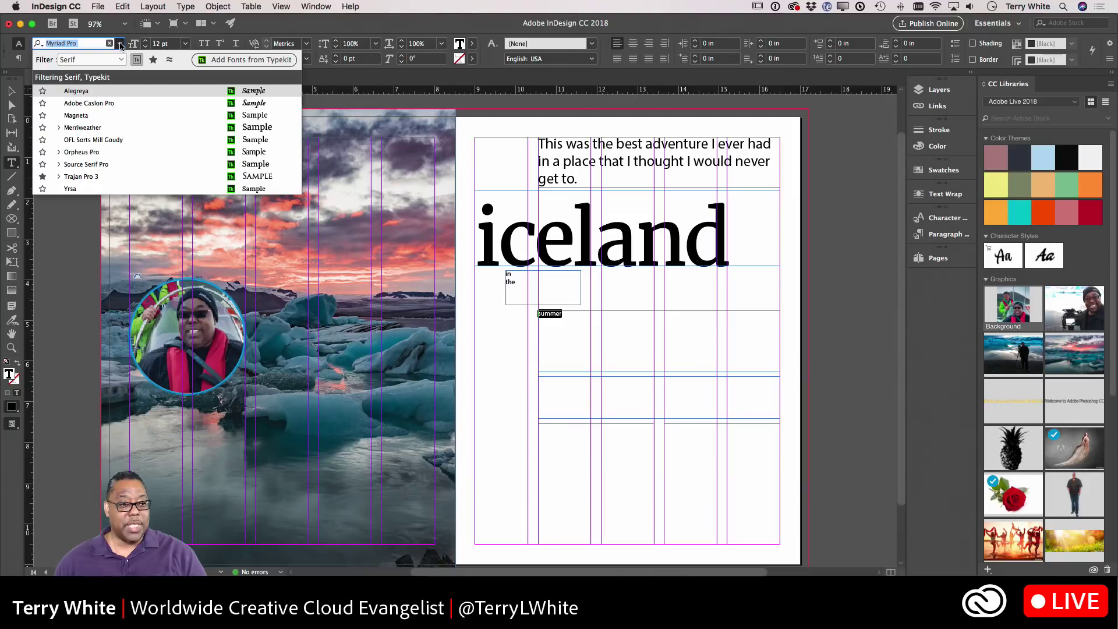
pyautogui.click(76, 127)
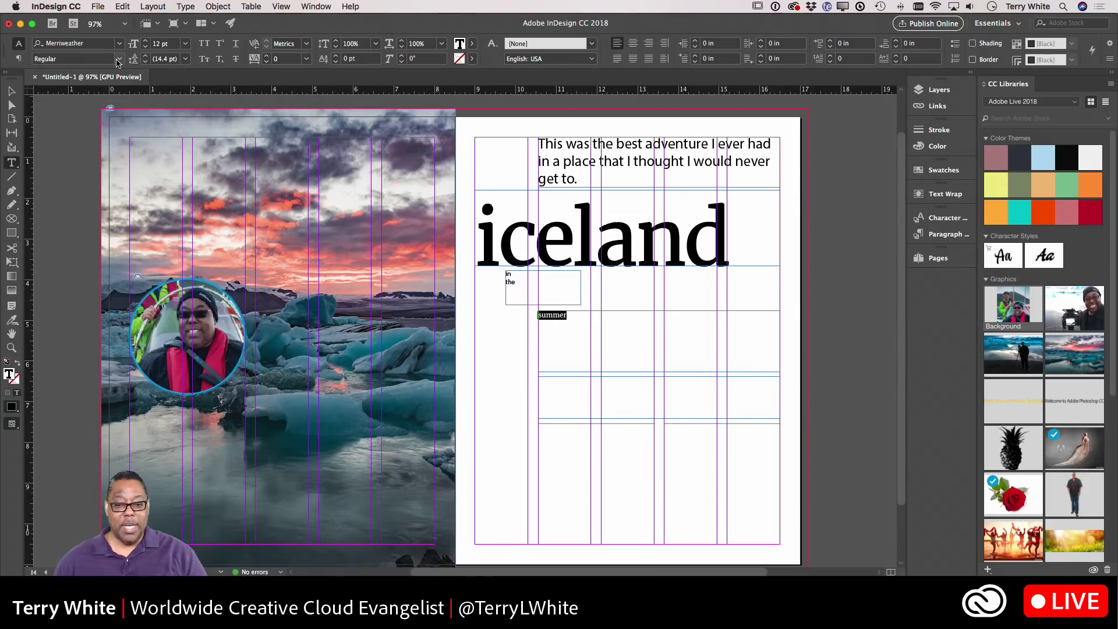
# Enlarge the word "summer" to 102 pt so it spans the width of its frame
pyautogui.press('super+shift+period')
pyautogui.press('super+shift+period')
pyautogui.press('super+shift+period')
pyautogui.press('super+shift+period')
pyautogui.press('super+shift+period')
pyautogui.press('super+shift+period')
pyautogui.press('super+shift+period')
pyautogui.press('super+shift+period')
pyautogui.press('super+shift+period')
pyautogui.press('super+shift+period')
pyautogui.press('super+shift+period')
pyautogui.press('super+shift+period')
pyautogui.press('super+shift+period')
pyautogui.press('super+shift+period')
pyautogui.press('super+shift+period')
pyautogui.press('super+shift+period')
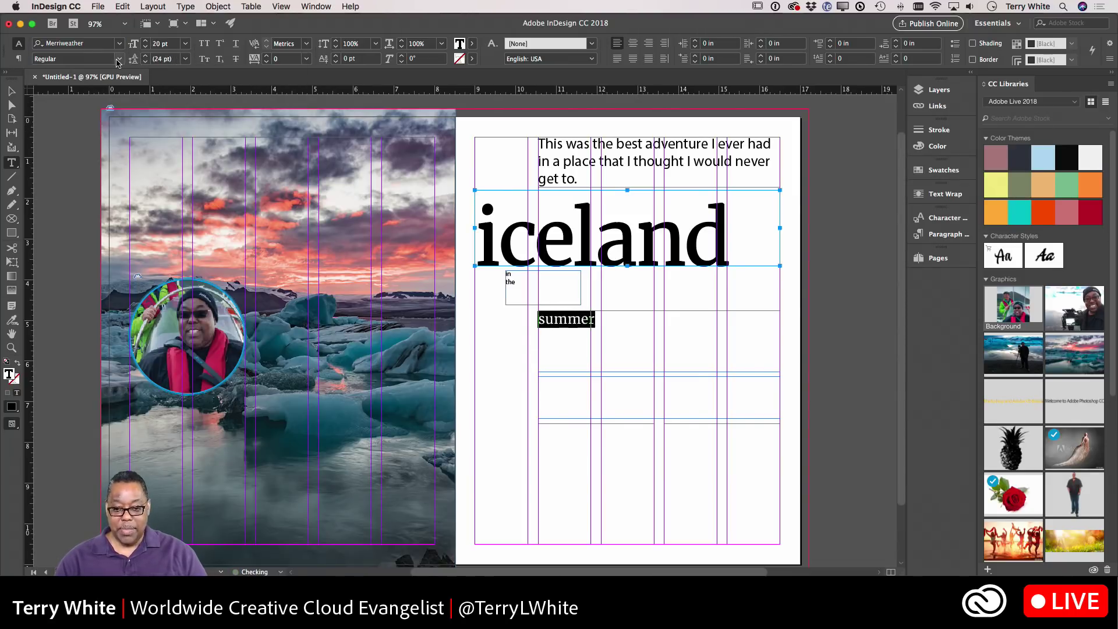
pyautogui.press('super+shift+period')
pyautogui.press('super+shift+period')
pyautogui.press('super+shift+period')
pyautogui.press('super+shift+period')
pyautogui.press('super+shift+period')
pyautogui.press('super+shift+period')
pyautogui.press('super+shift+period')
pyautogui.press('super+shift+period')
pyautogui.press('super+shift+period')
pyautogui.press('super+shift+period')
pyautogui.press('super+shift+period')
pyautogui.press('super+shift+period')
pyautogui.press('super+shift+period')
pyautogui.press('super+shift+period')
pyautogui.press('super+shift+period')
pyautogui.press('super+shift+period')
pyautogui.press('super+shift+period')
pyautogui.press('super+shift+period')
pyautogui.press('super+shift+period')
pyautogui.press('super+shift+period')
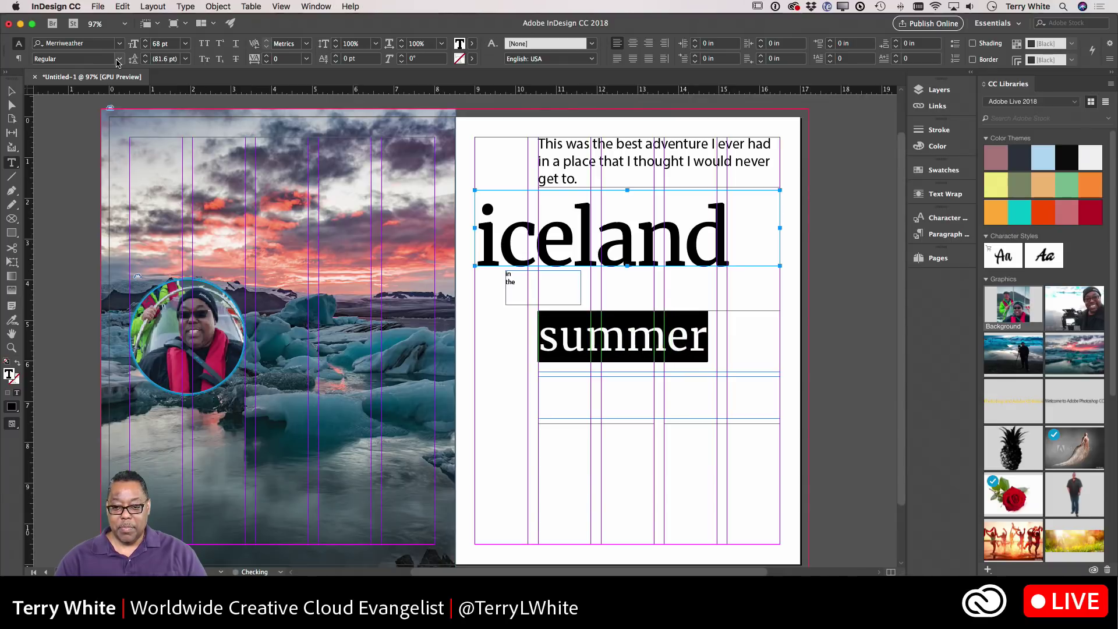
pyautogui.press('super+shift+period')
pyautogui.press('super+shift+period')
pyautogui.press('super+shift+period')
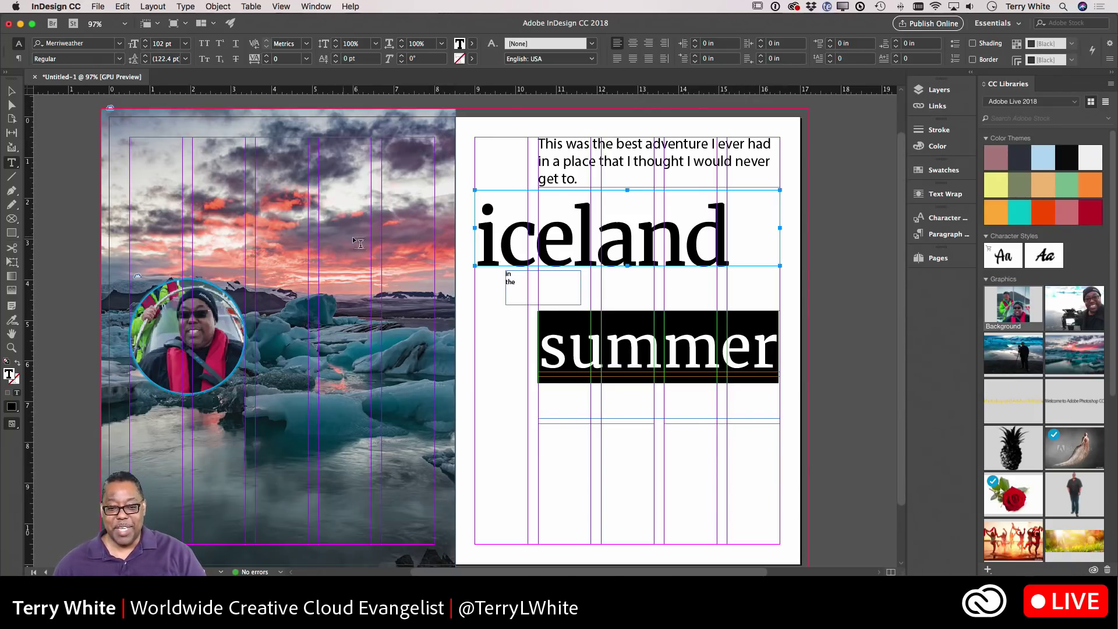
# Center the two lines "in the" in their small frame and enlarge them to 20 pt
pyautogui.moveTo(516, 282); pyautogui.dragTo(496, 271)
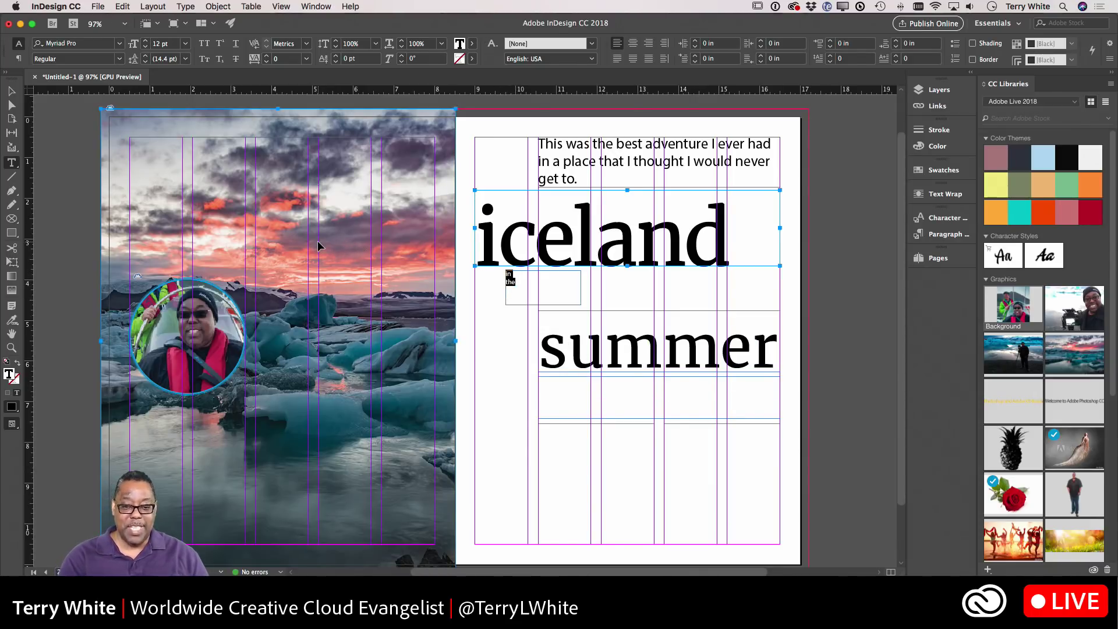
pyautogui.press('super+shift+c')
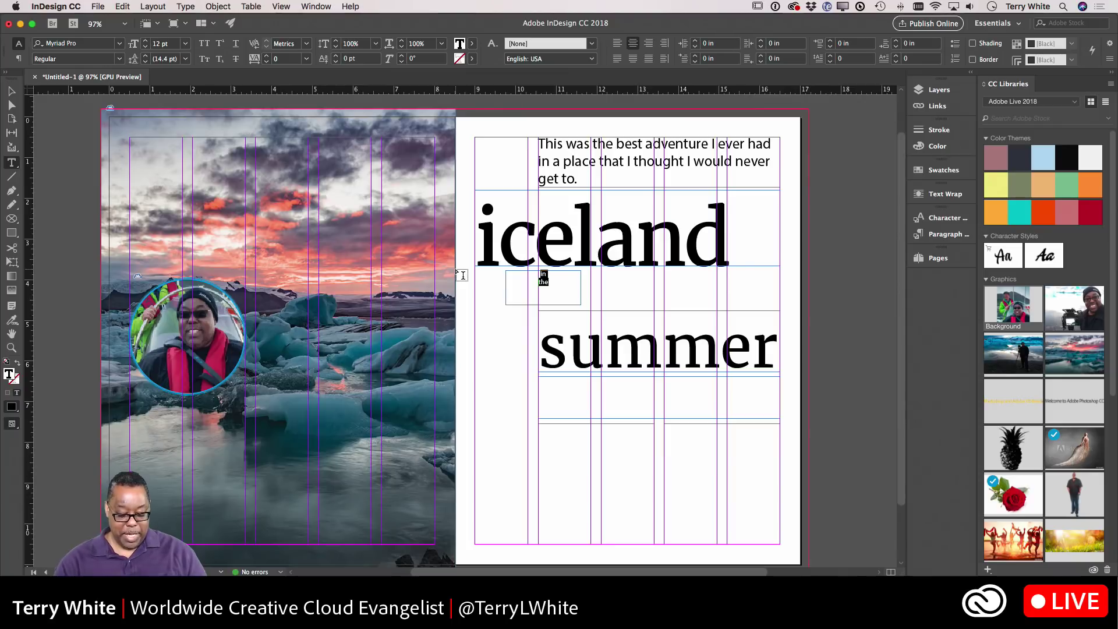
pyautogui.press('super+shift+period')
pyautogui.press('super+shift+period')
pyautogui.press('super+shift+period')
pyautogui.press('super+shift+period')
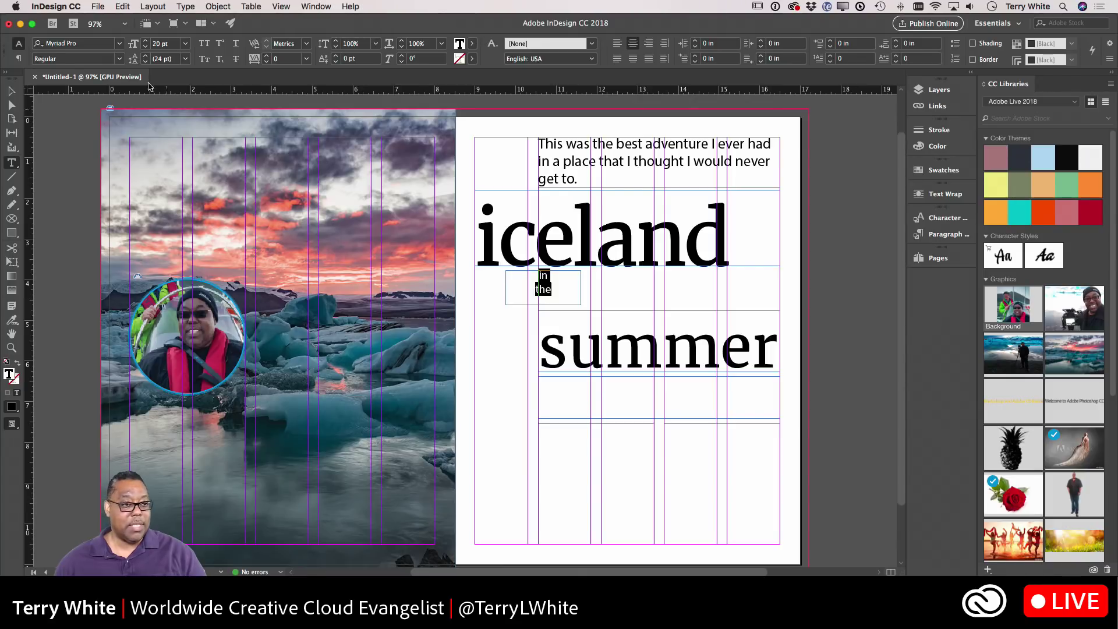
# Set the "in the" text in Merriweather with All Caps
pyautogui.click(119, 43)
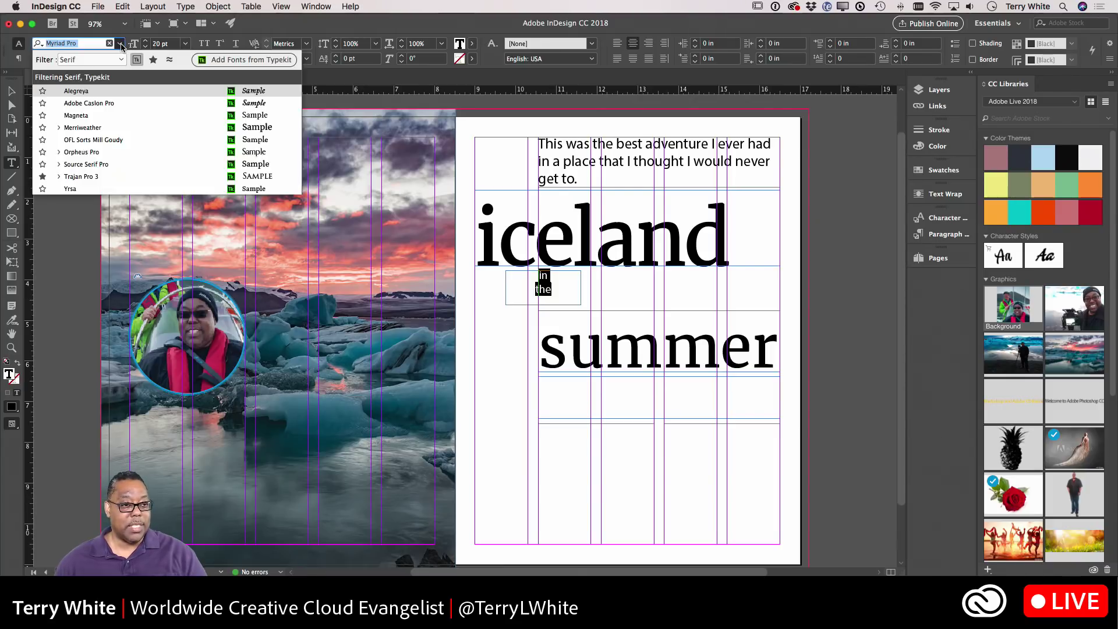
pyautogui.click(104, 128)
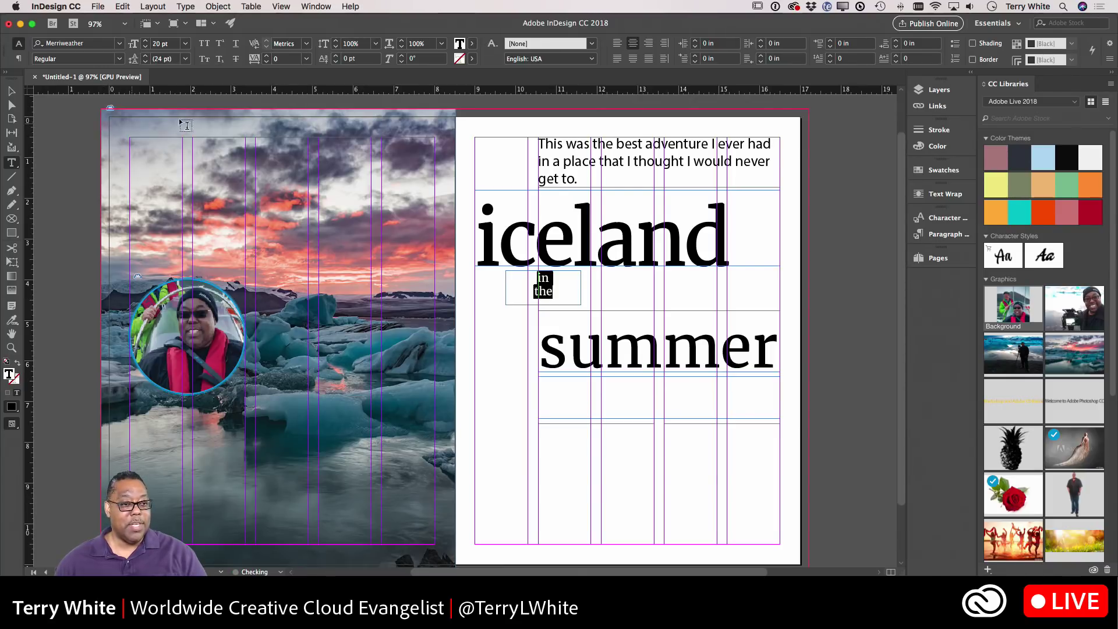
pyautogui.click(203, 44)
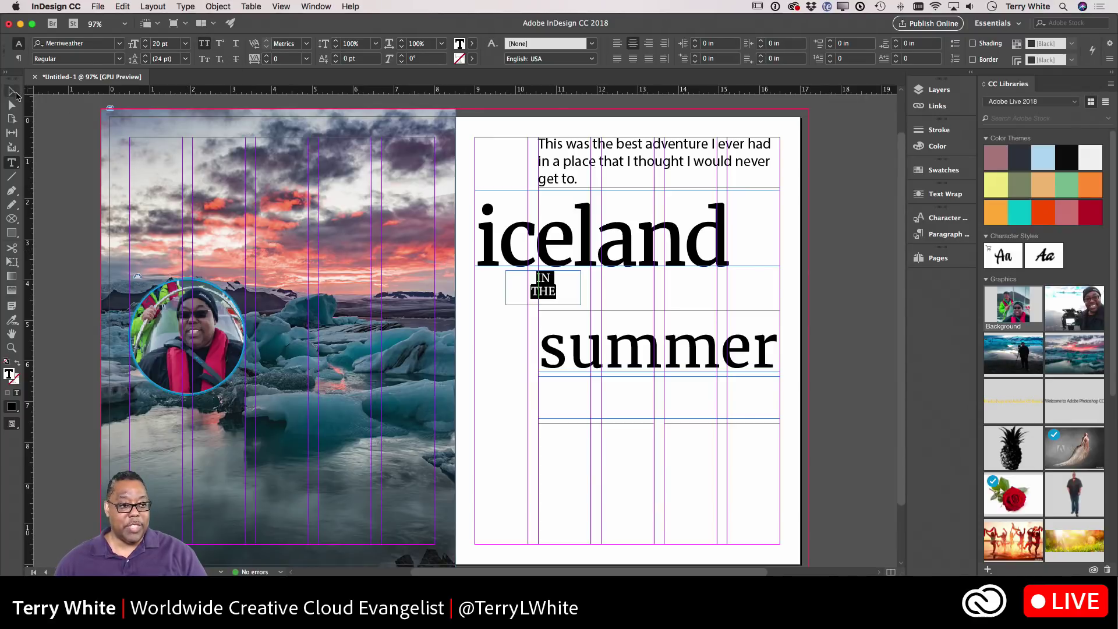
# Move the "in the" frame between the two large title words, to about X 11.42 in and Y 3.74 in
pyautogui.click(13, 93)
pyautogui.moveTo(552, 293); pyautogui.dragTo(620, 295)
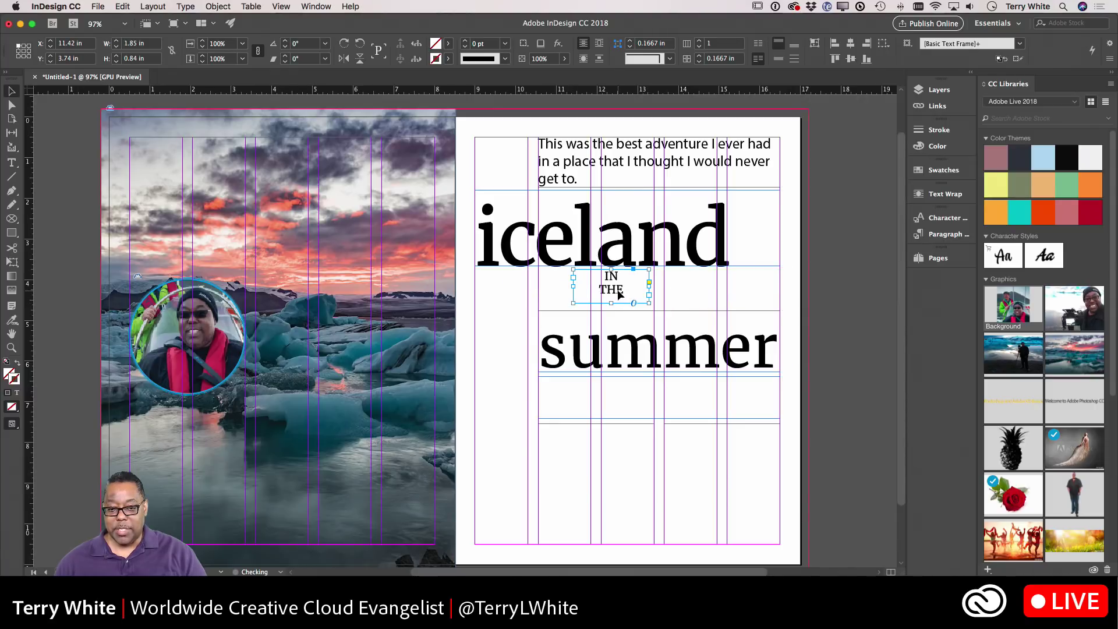
# Move the "summer" frame up below "iceland", to about X 10.55 in and Y 3.89 in
pyautogui.click(621, 333)
pyautogui.moveTo(641, 331); pyautogui.dragTo(636, 318)
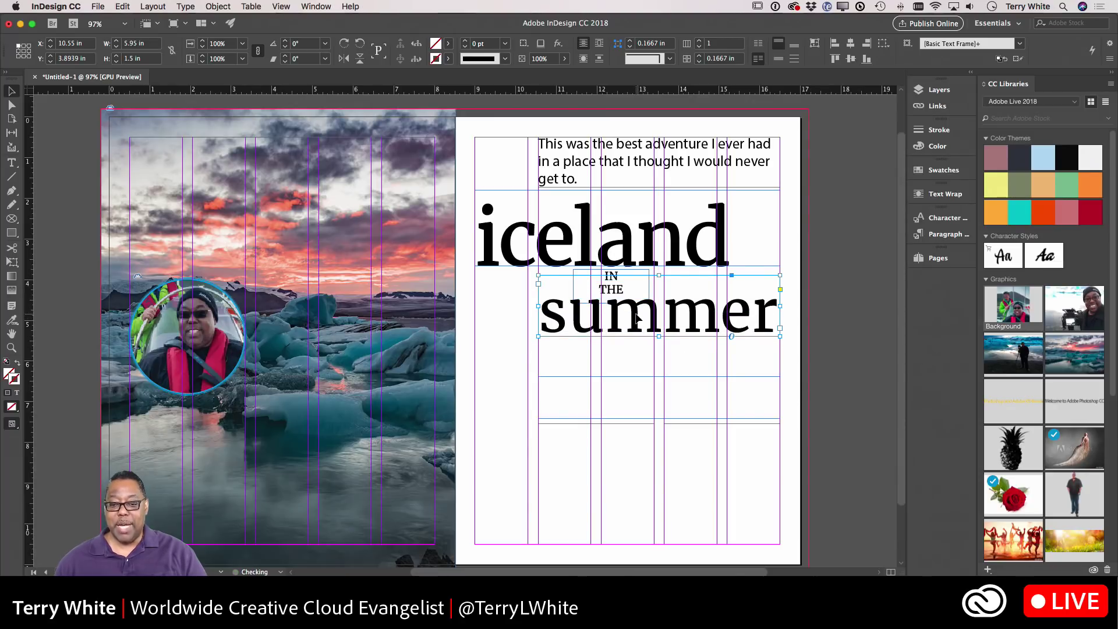
pyautogui.click(622, 256)
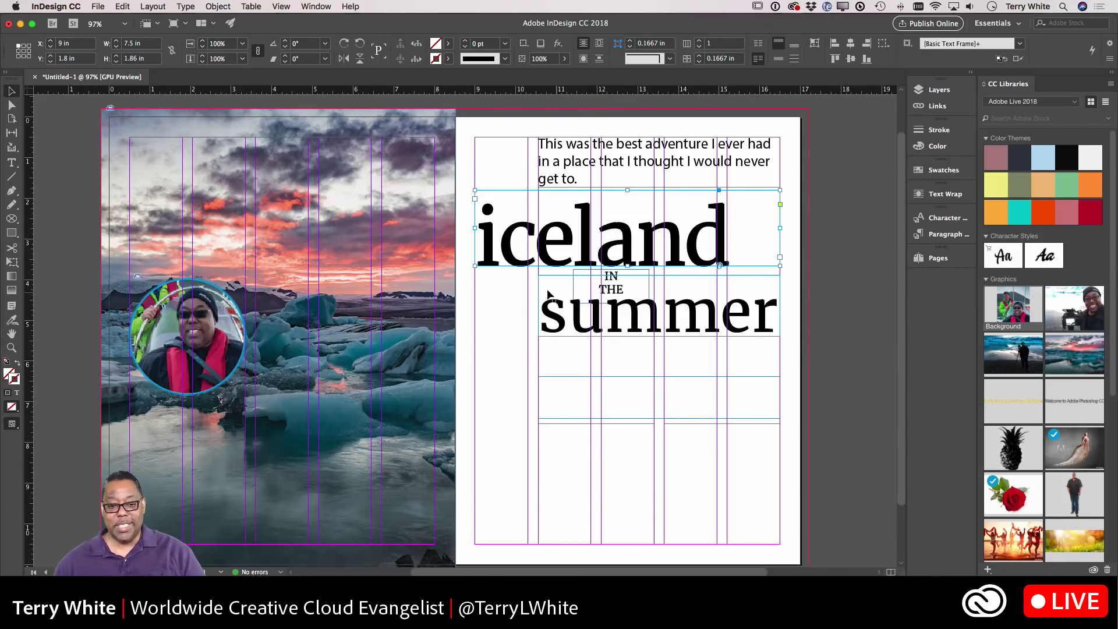
# Extract a color theme from the iceberg sunset photo with the Color Theme tool and add its Colorful version to the library
pyautogui.click(218, 204)
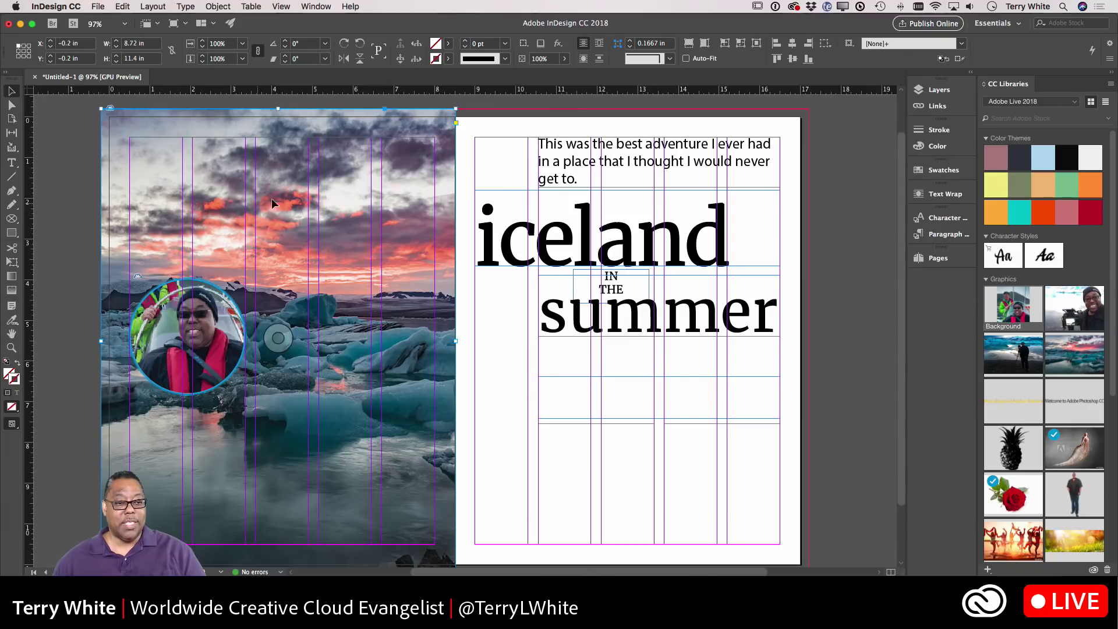
pyautogui.click(13, 321)
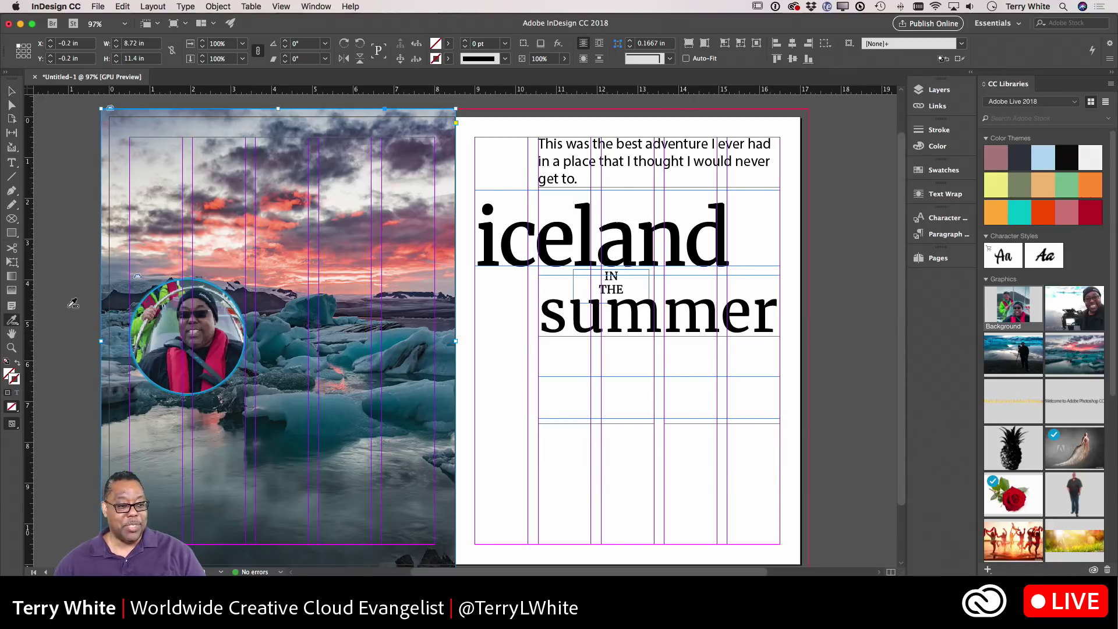
pyautogui.click(220, 204)
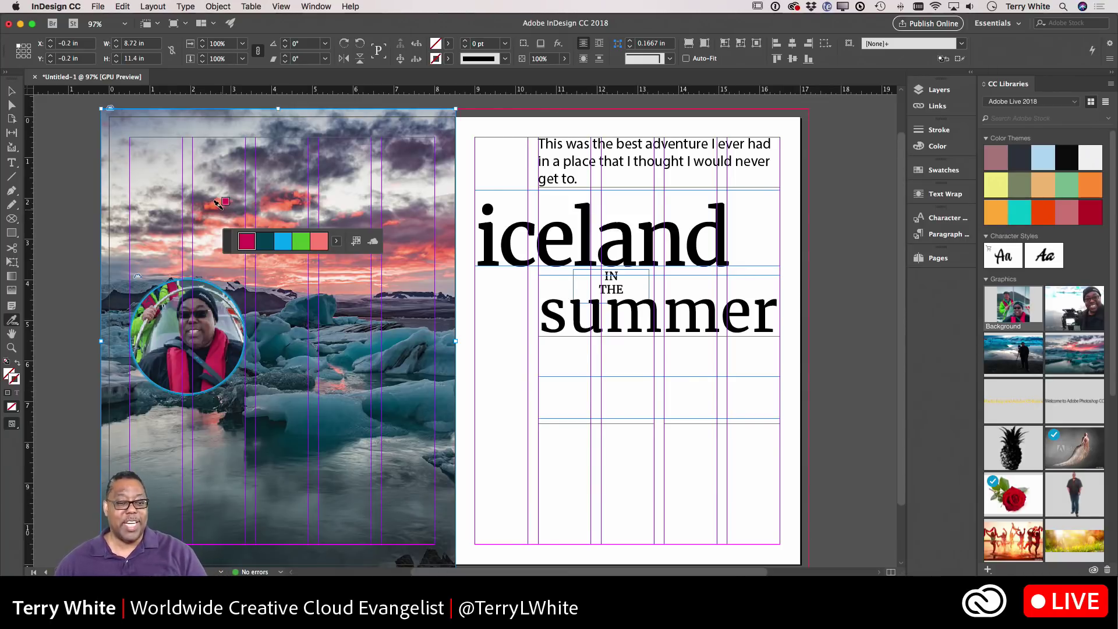
pyautogui.click(374, 245)
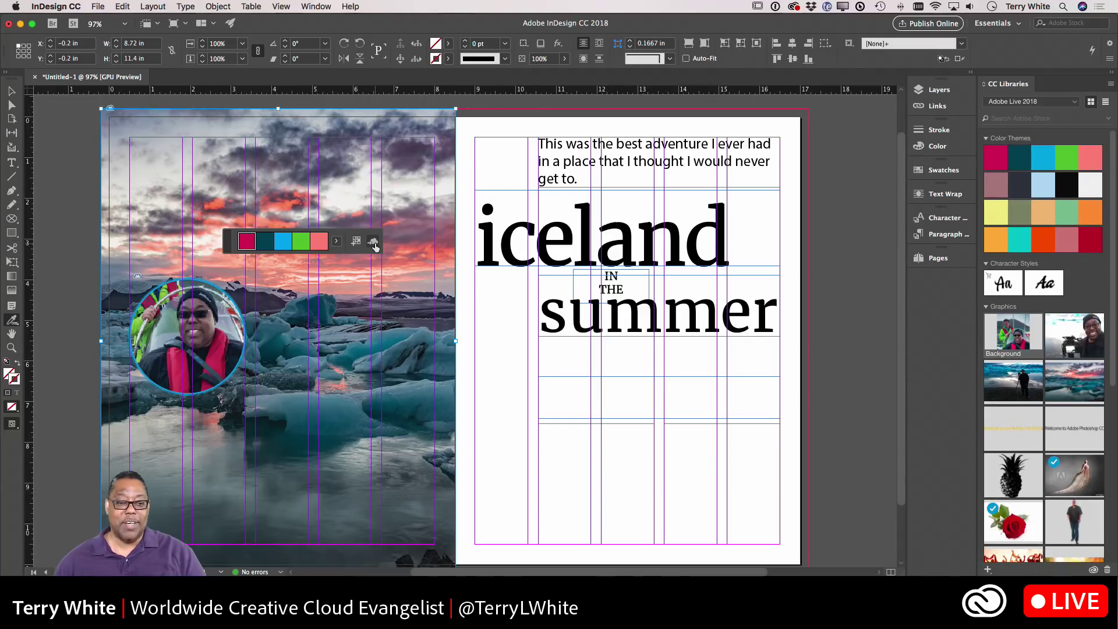
# Switch the extracted theme to its Muted variation, add it to the library and deselect the photo
pyautogui.click(336, 247)
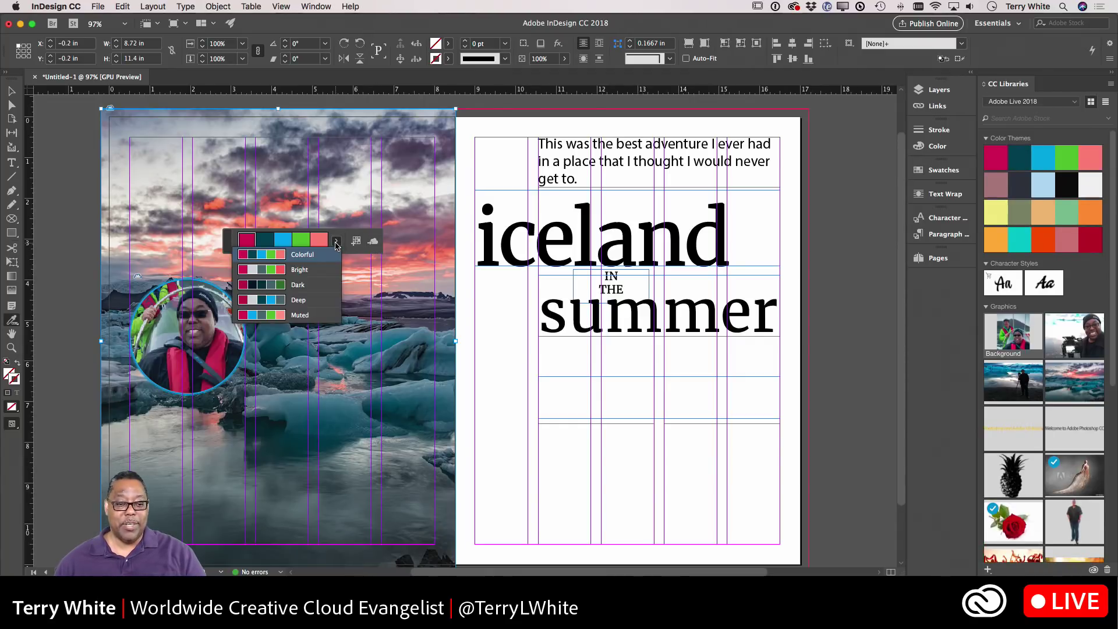
pyautogui.click(306, 262)
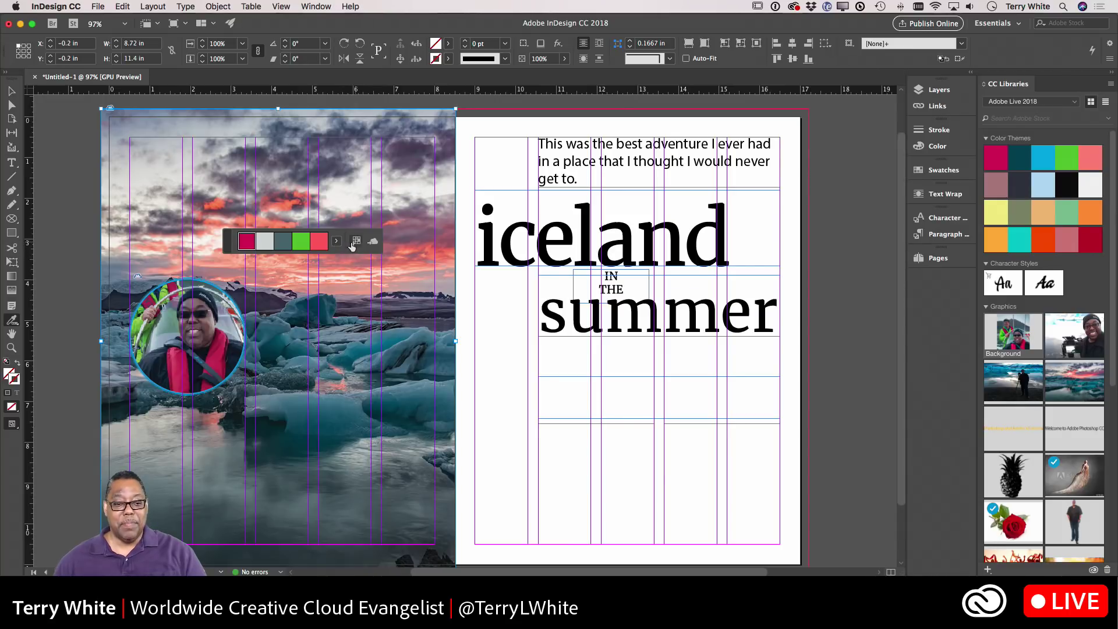
pyautogui.click(336, 241)
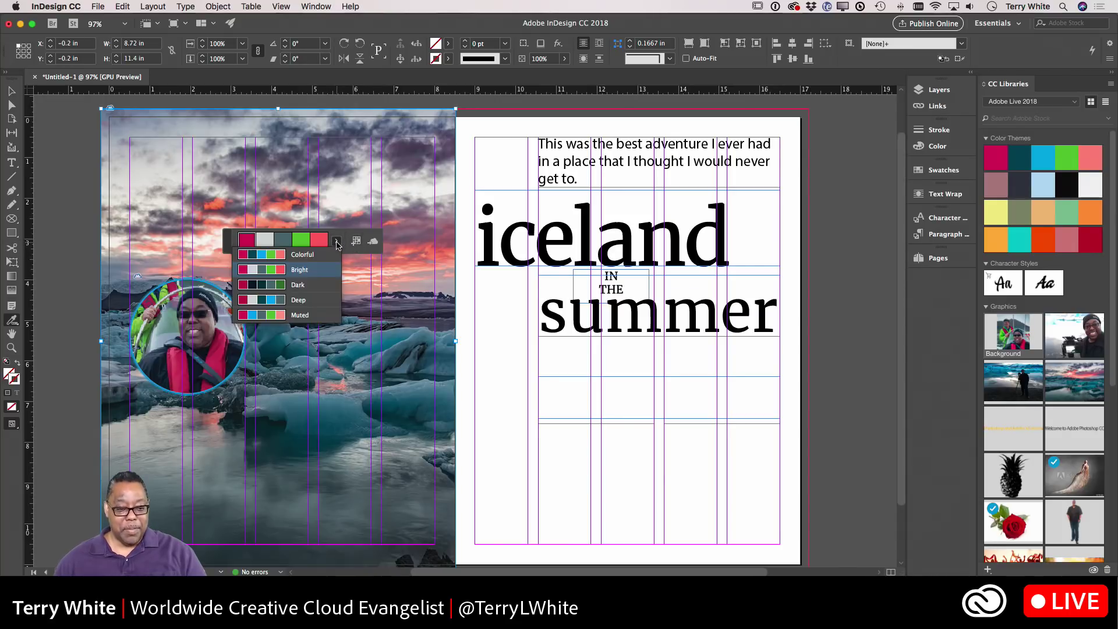
pyautogui.click(307, 317)
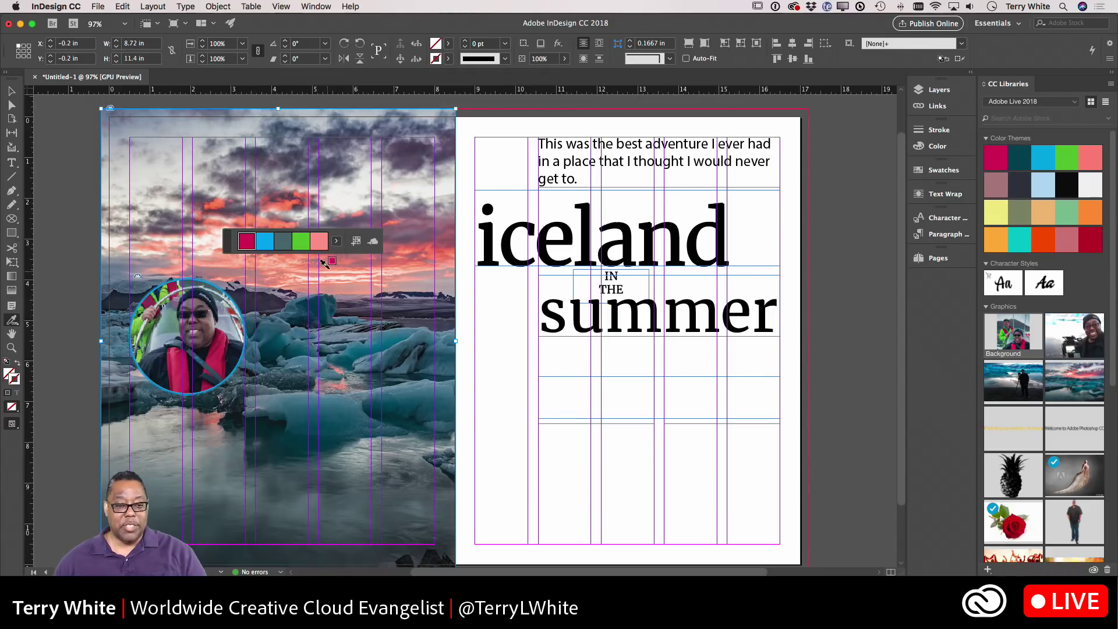
pyautogui.click(380, 242)
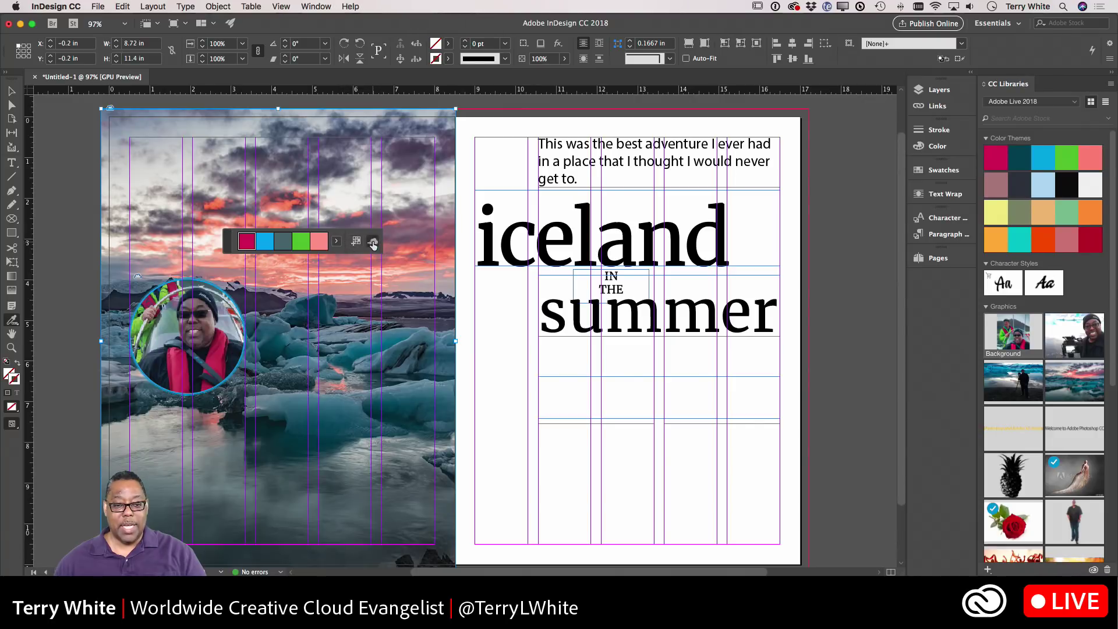
pyautogui.click(10, 94)
pyautogui.click(79, 212)
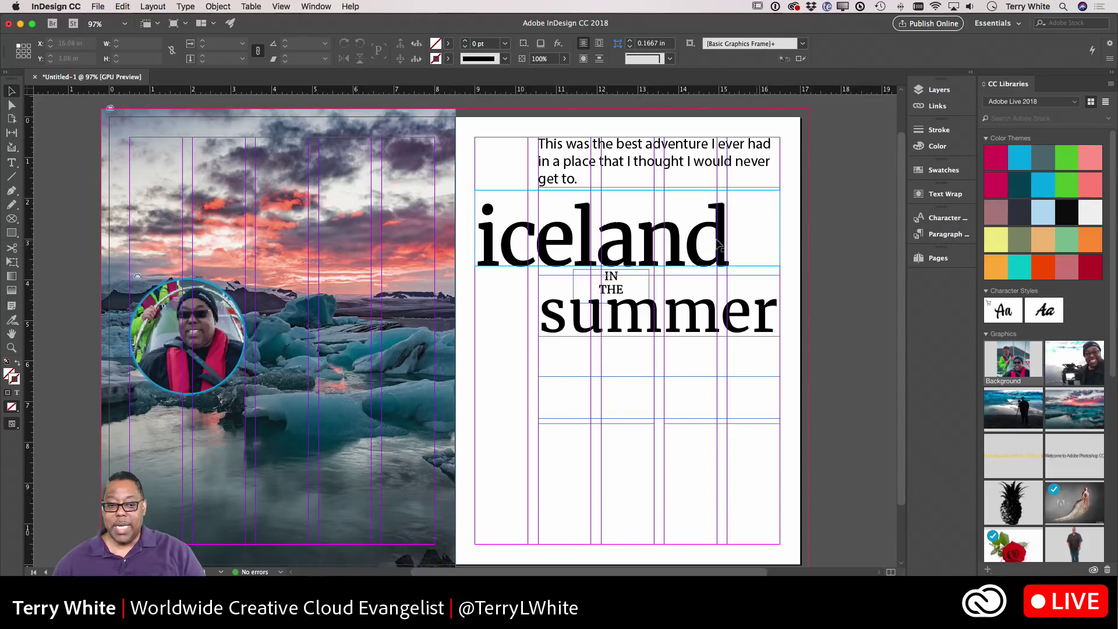
# Color the word "iceland" with the blue from the Colorful theme in the library
pyautogui.doubleClick(621, 245)
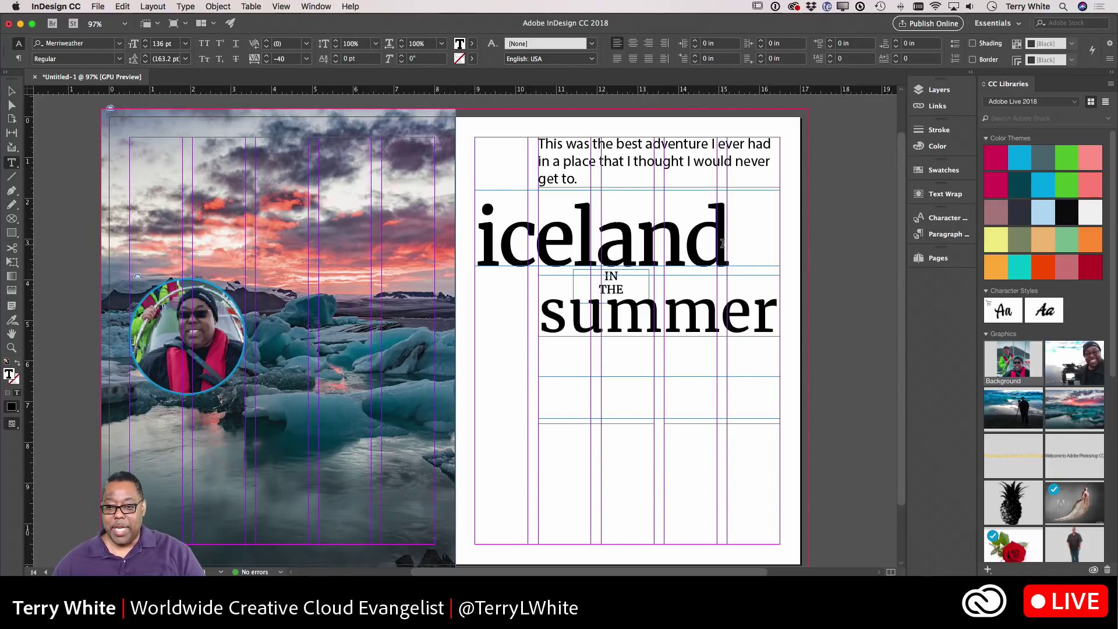
pyautogui.moveTo(723, 243); pyautogui.dragTo(476, 244)
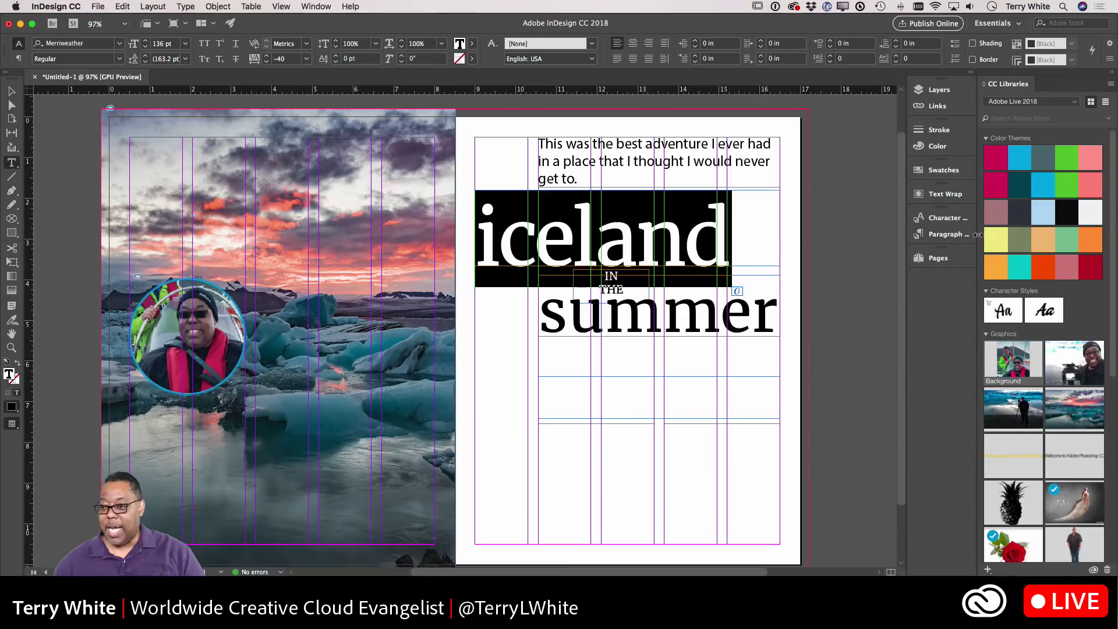
pyautogui.click(1042, 187)
# Color the word "summer" with the green from the Muted theme in the library
pyautogui.click(769, 319)
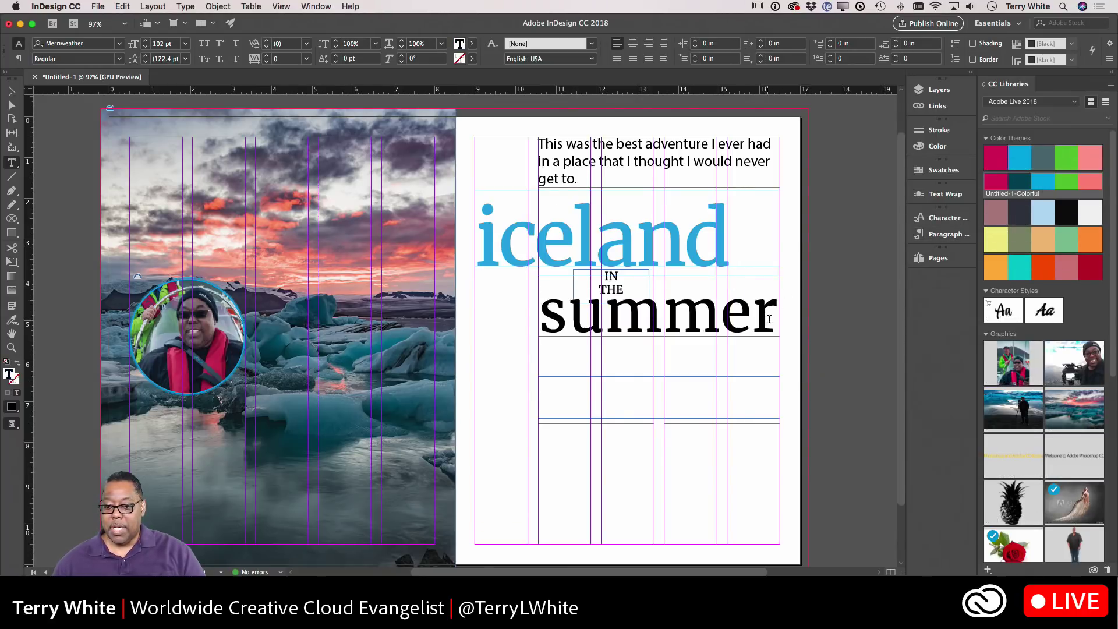
pyautogui.moveTo(770, 319); pyautogui.dragTo(533, 323)
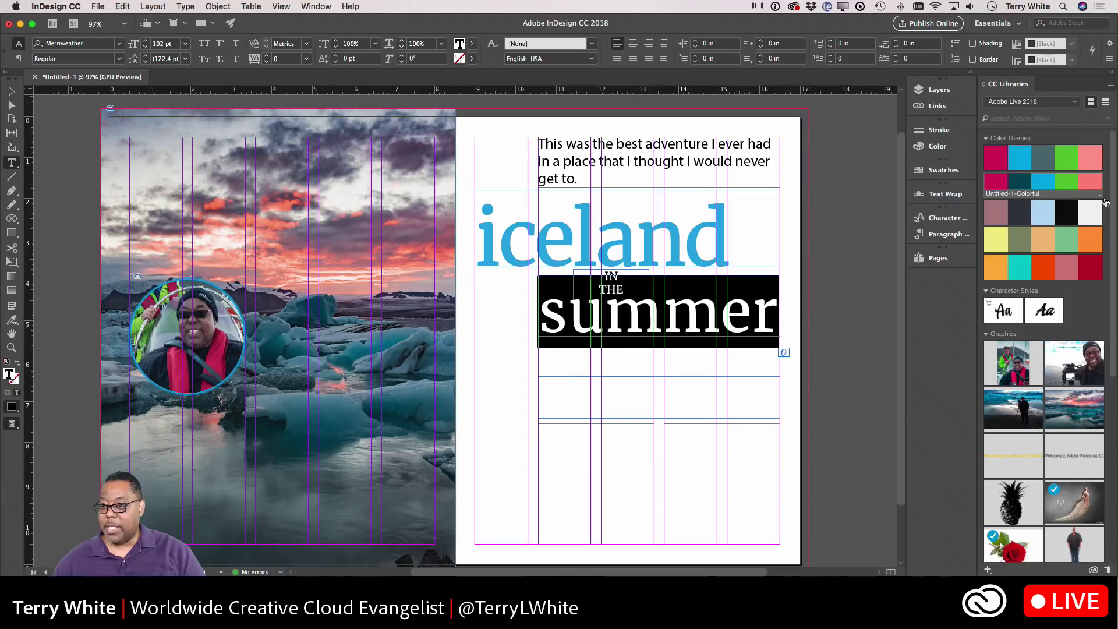
pyautogui.click(1066, 157)
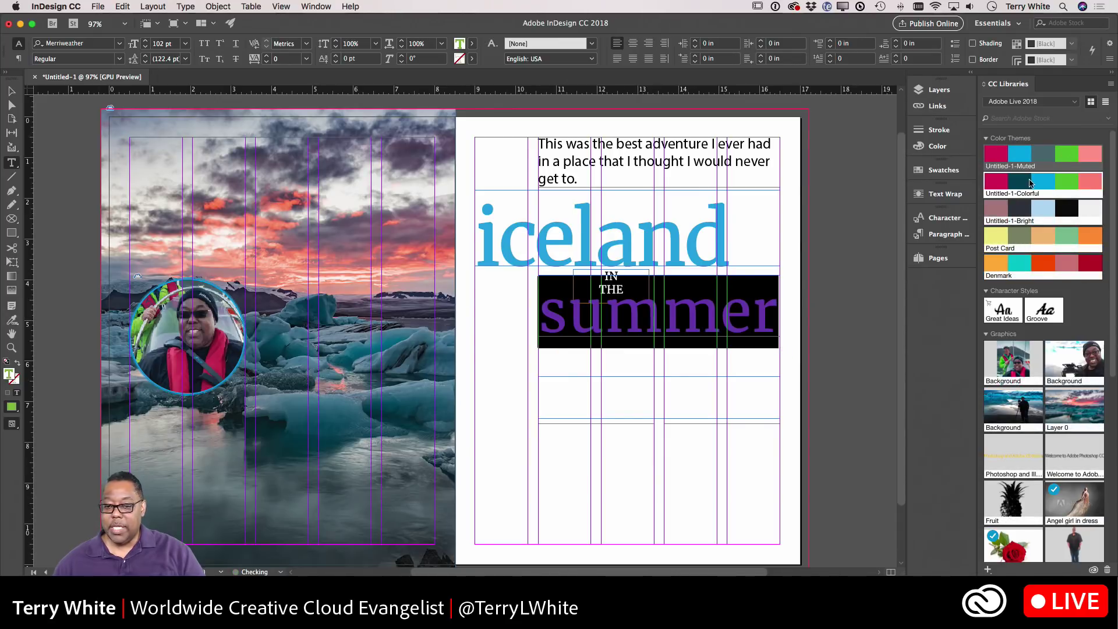
pyautogui.click(652, 296)
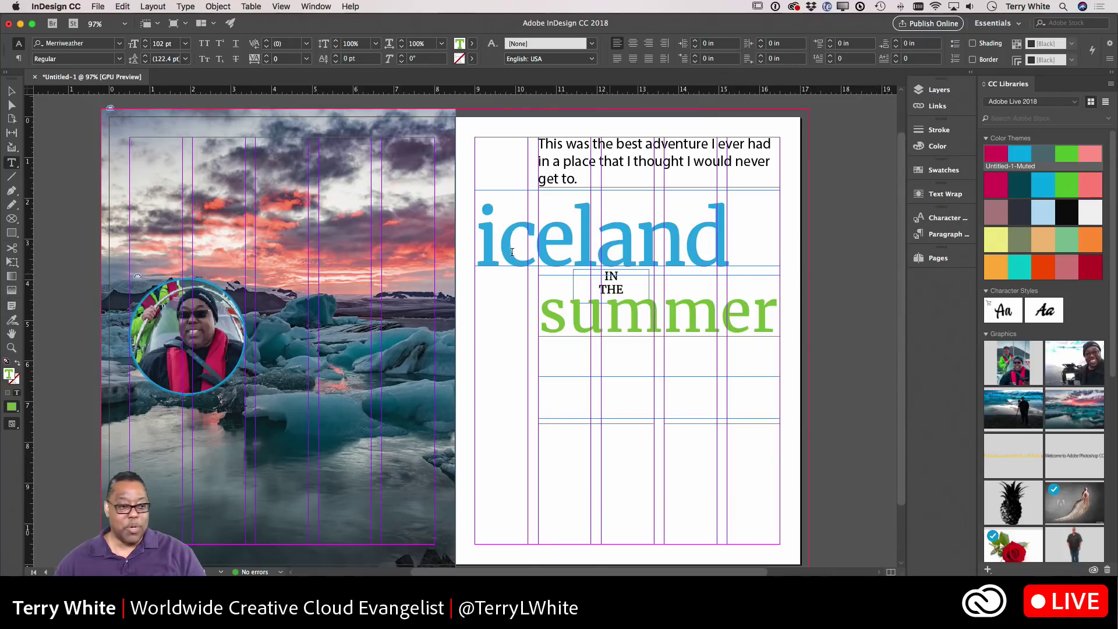
pyautogui.press('Escape')
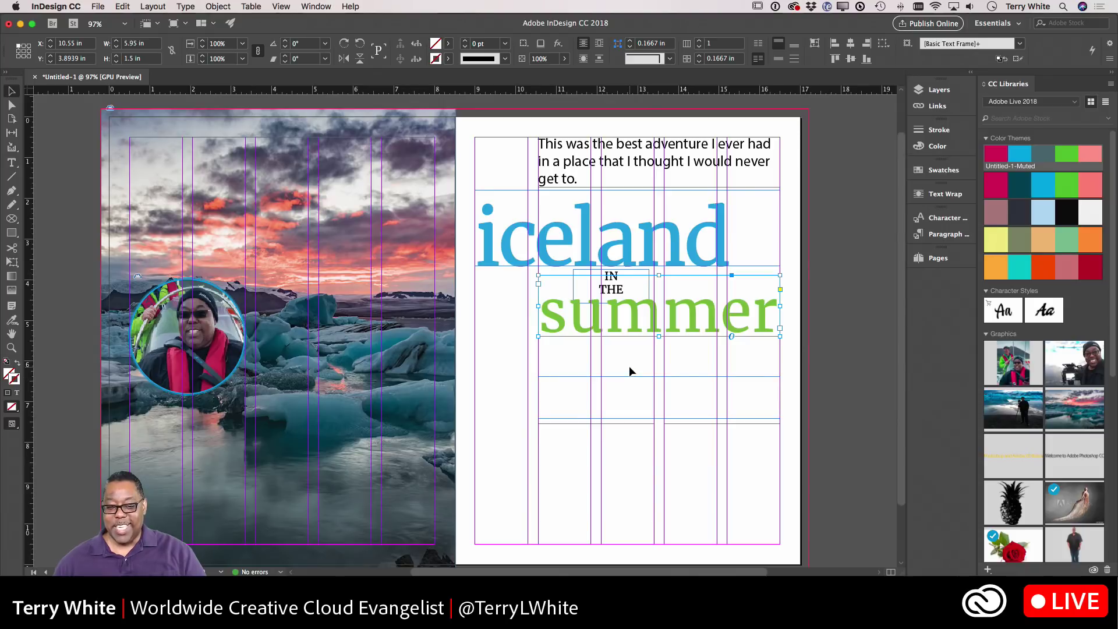
# Move the empty frame below "summer" up to about Y 5.83 in and fill it with placeholder text
pyautogui.moveTo(629, 388); pyautogui.dragTo(630, 375)
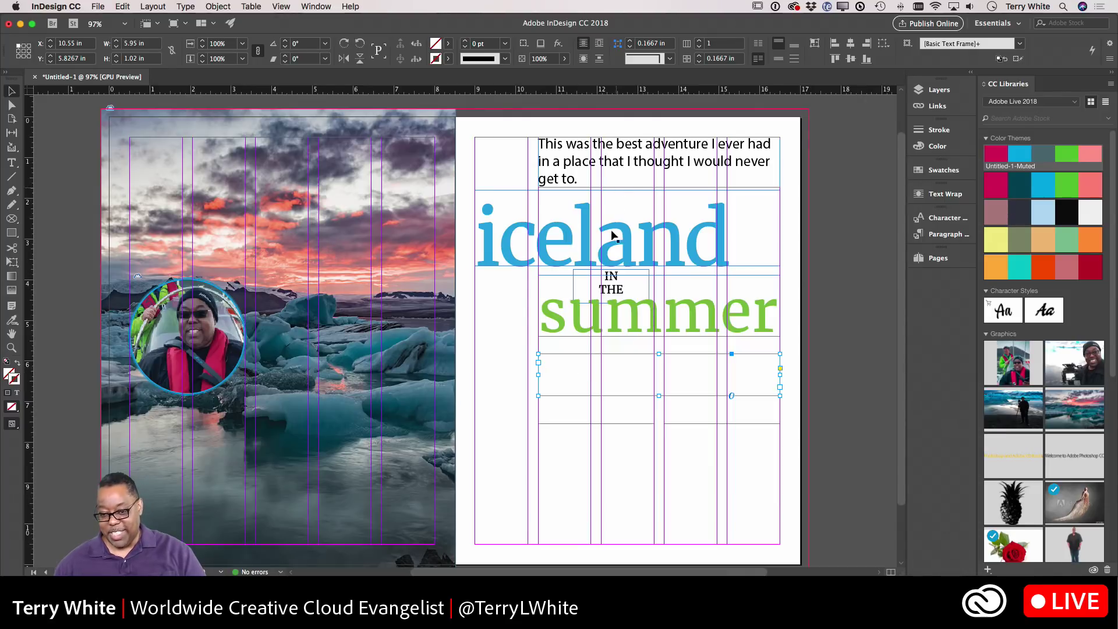
pyautogui.doubleClick(609, 377)
pyautogui.click(606, 376)
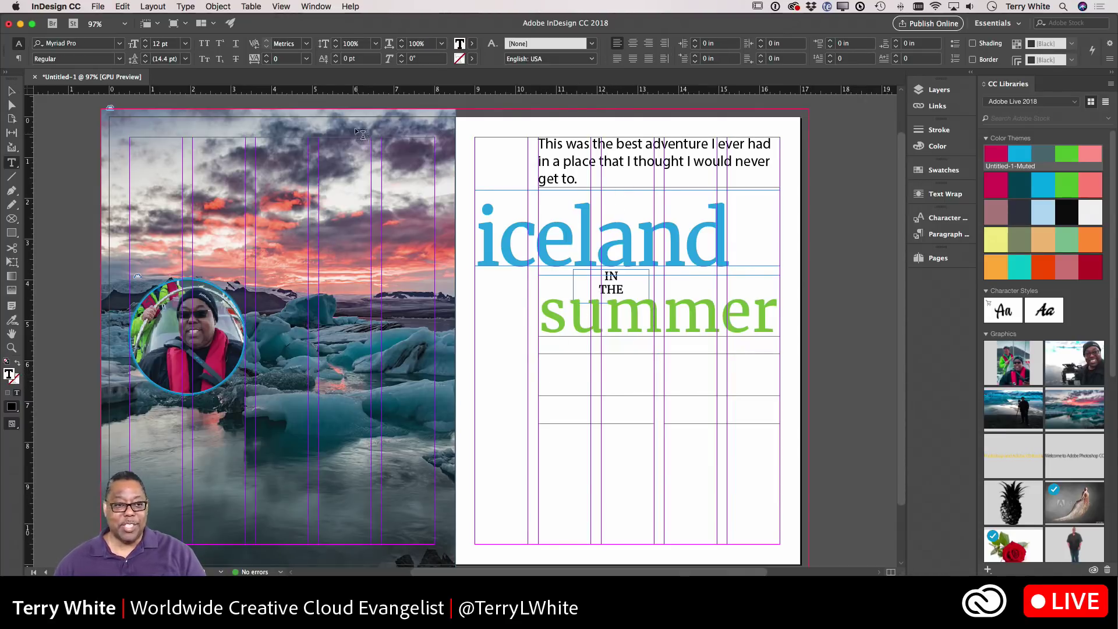
pyautogui.click(179, 6)
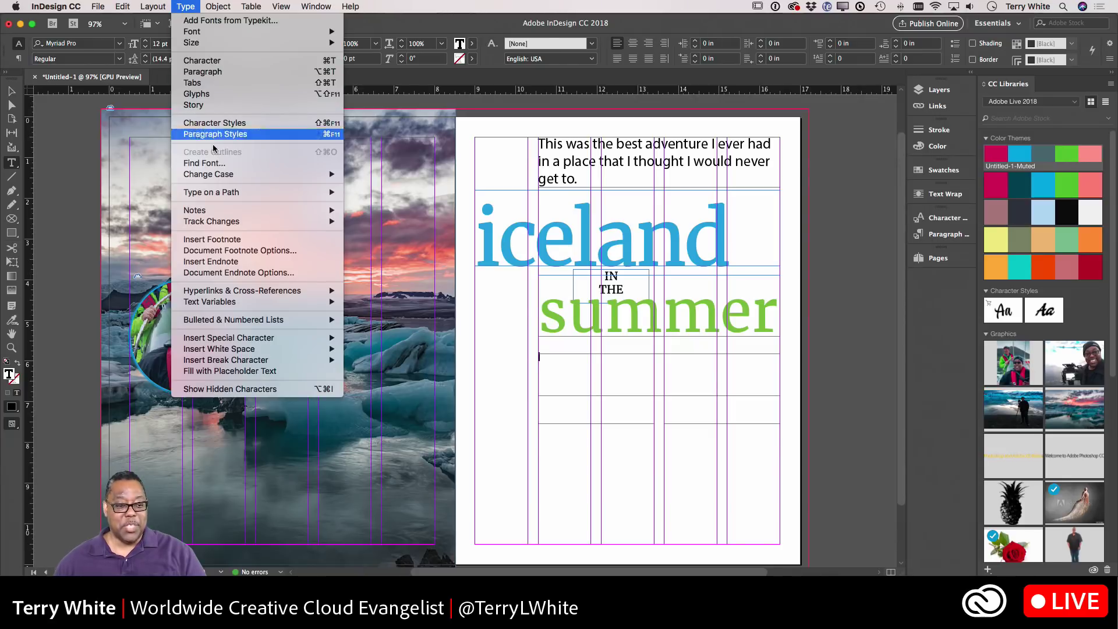
pyautogui.click(263, 372)
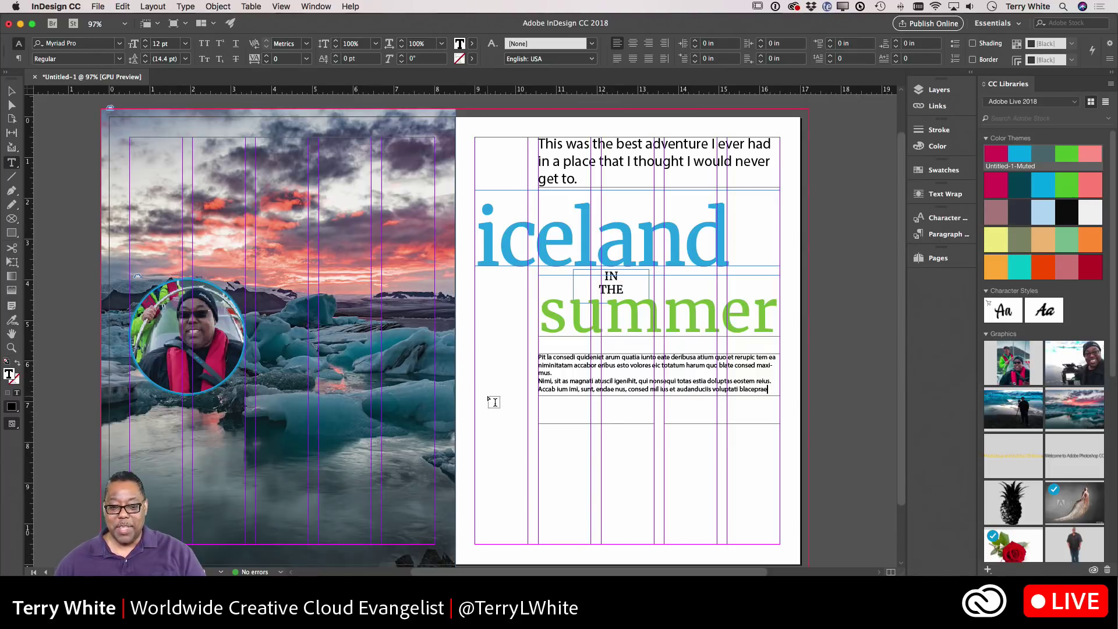
# Create a byline frame with "by" and the author's full name, and place it just after "iceland" at about X 15.38 in, Y 3.46 in
pyautogui.moveTo(459, 409); pyautogui.dragTo(528, 420)
pyautogui.write('by T')
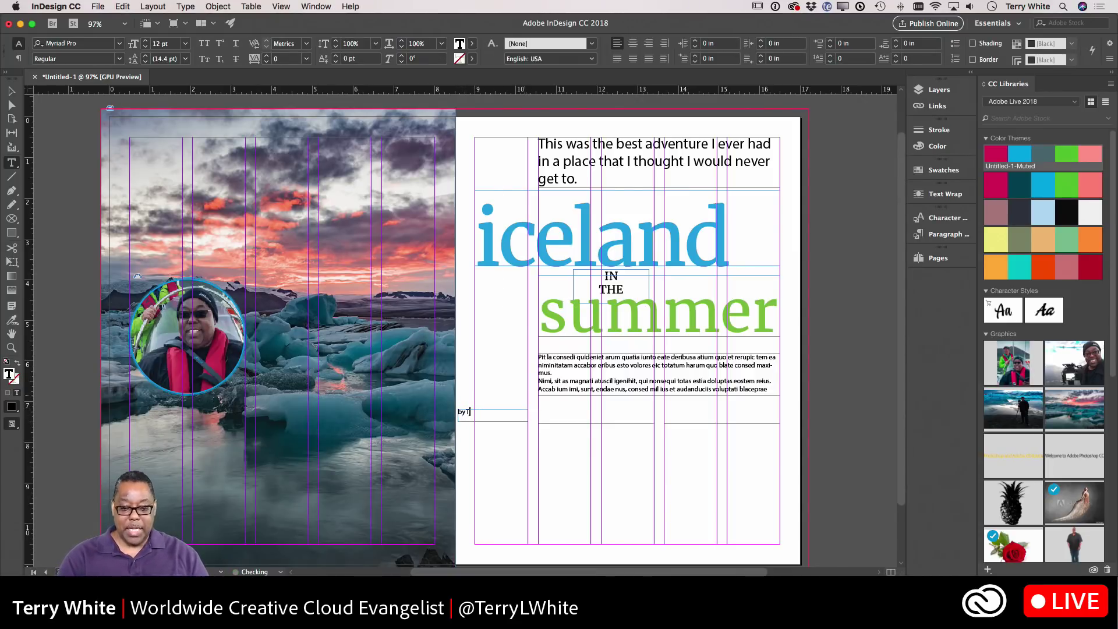
pyautogui.write('erry White')
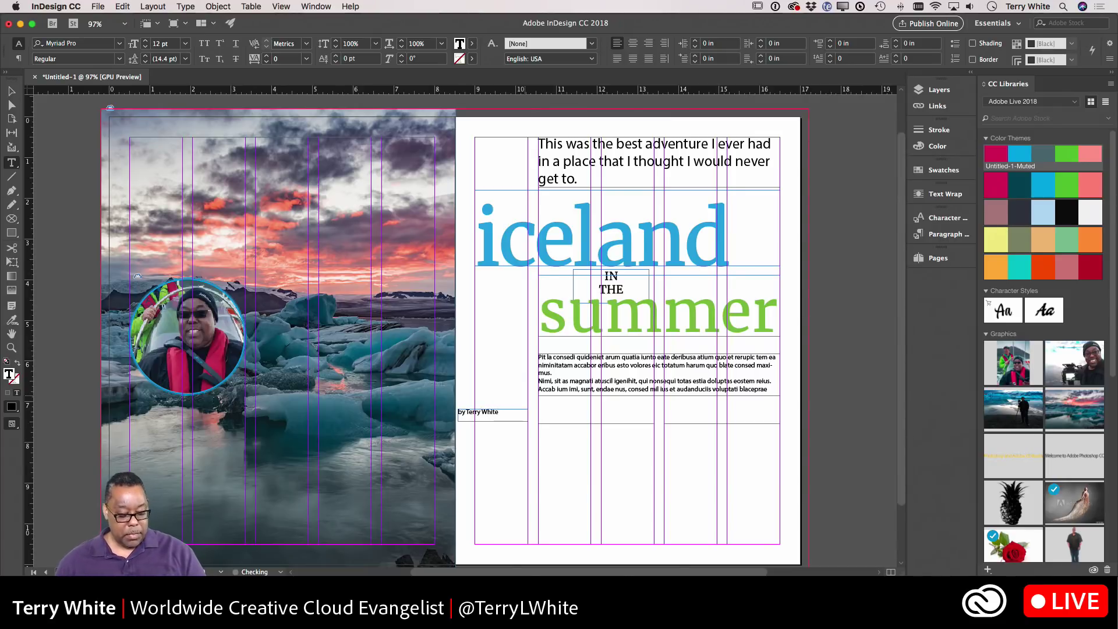
pyautogui.click(11, 91)
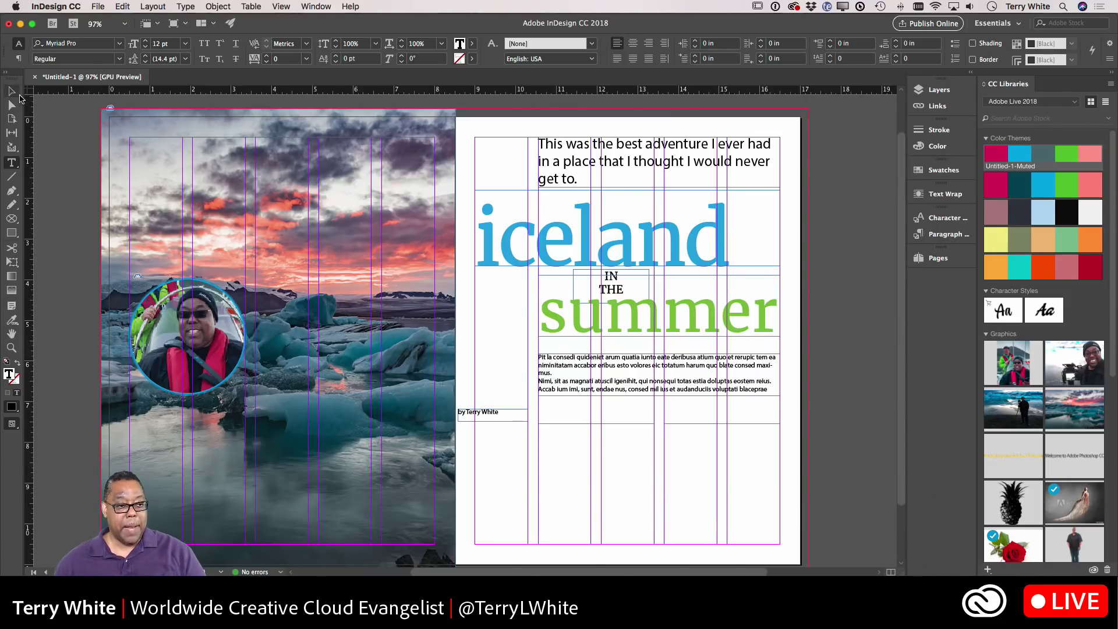
pyautogui.moveTo(502, 415); pyautogui.dragTo(757, 261)
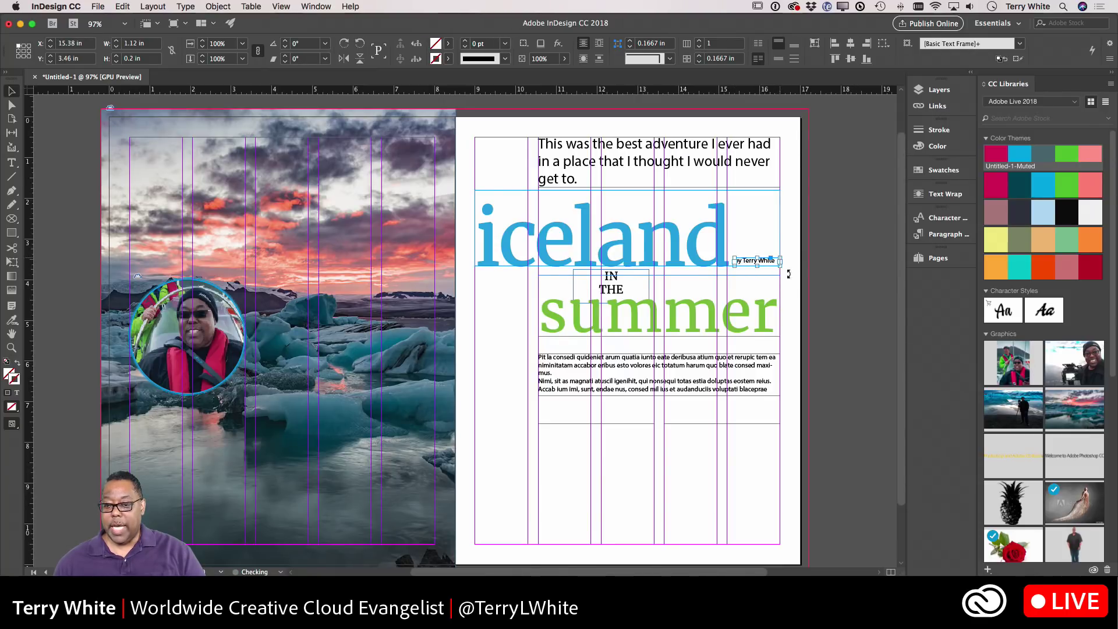
# Fill the two linked column frames at the page's foot with placeholder text
pyautogui.click(574, 506)
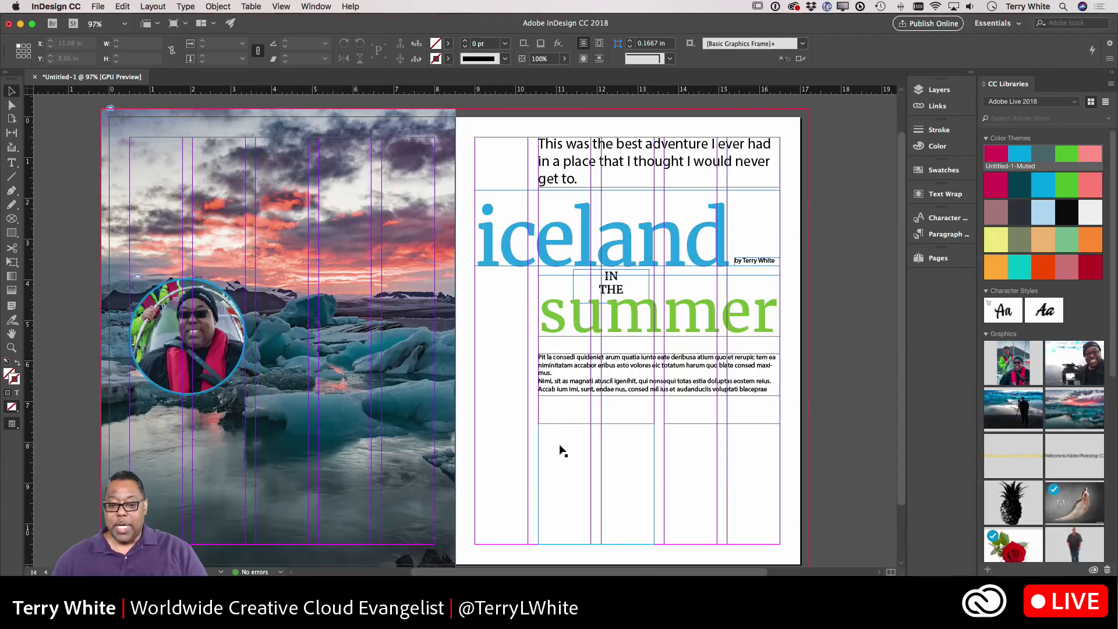
pyautogui.press('t')
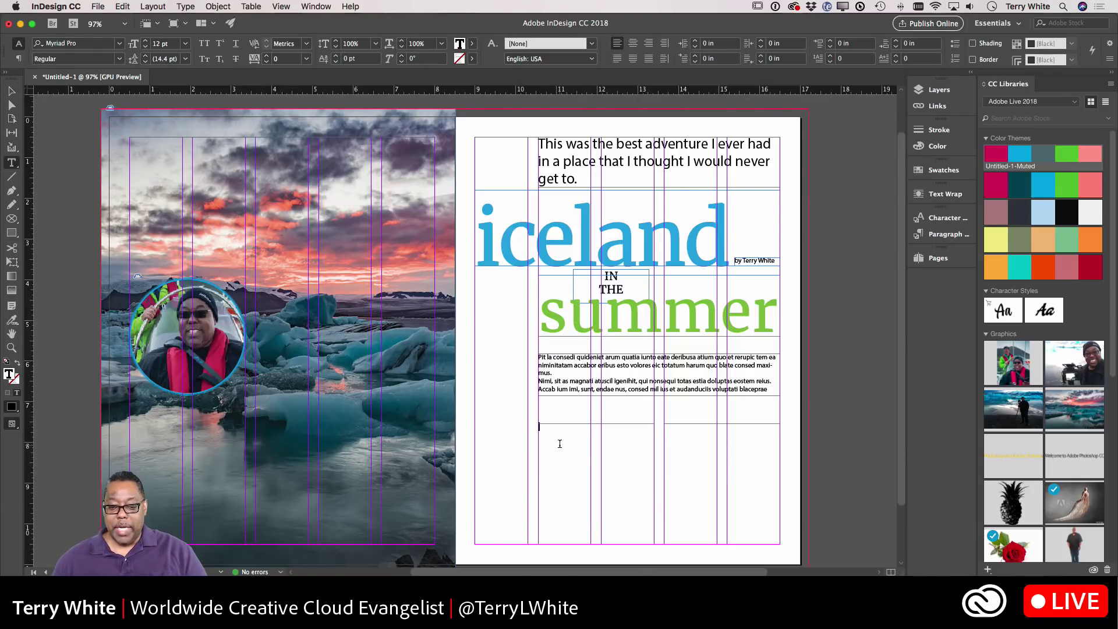
pyautogui.click(534, 424)
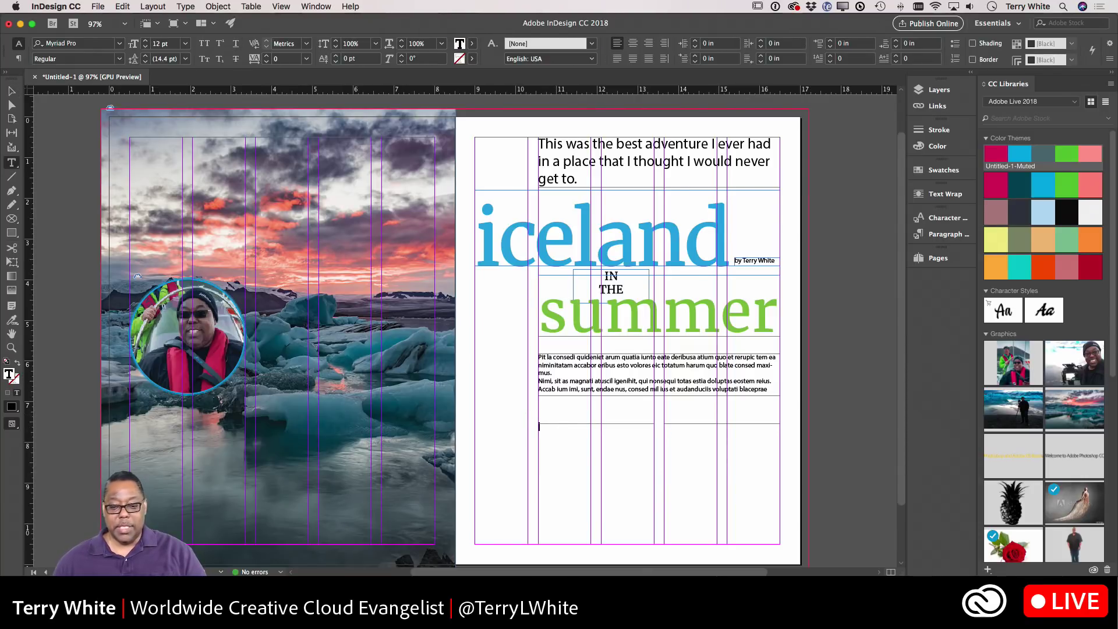
pyautogui.click(186, 7)
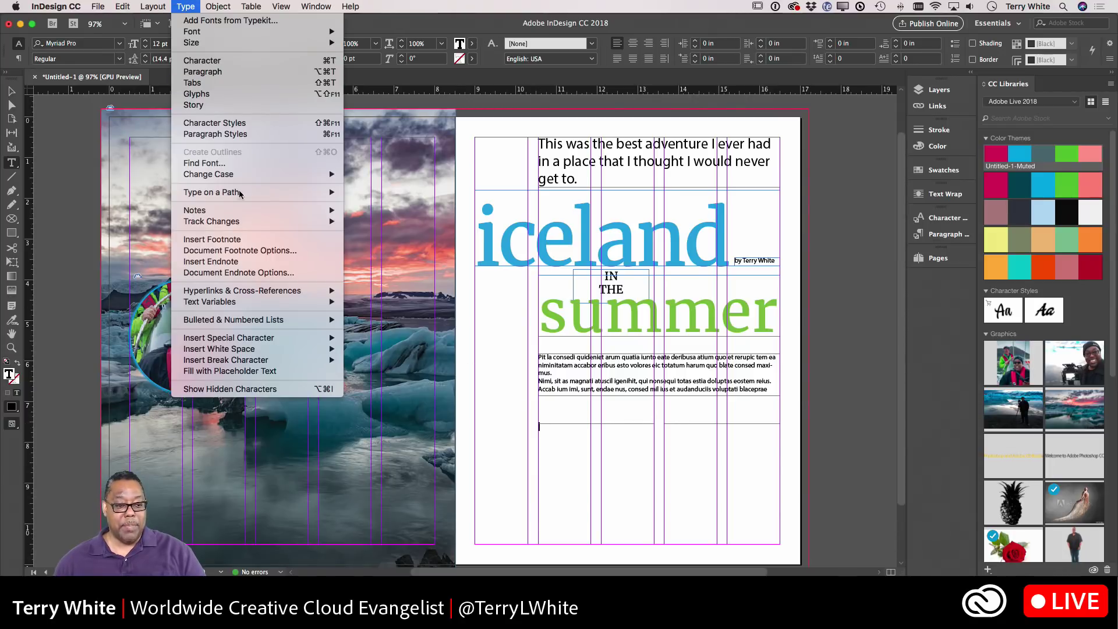
pyautogui.click(249, 373)
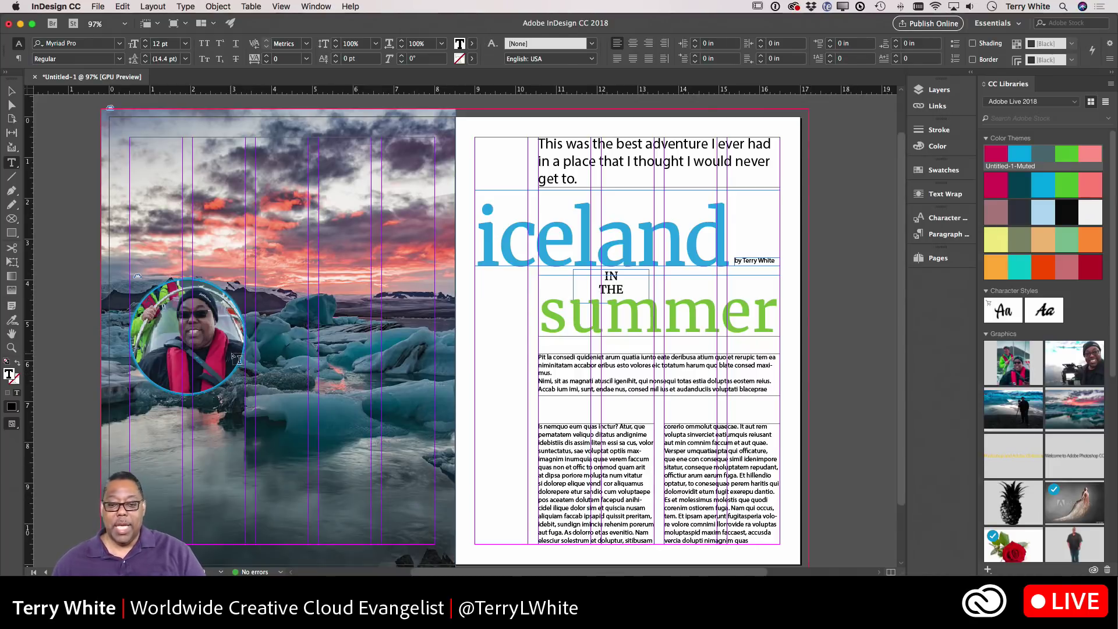
# Draw a 2 pt horizontal line about 5.95 in long just below "summer" and color it with the Muted theme's crimson
pyautogui.click(11, 176)
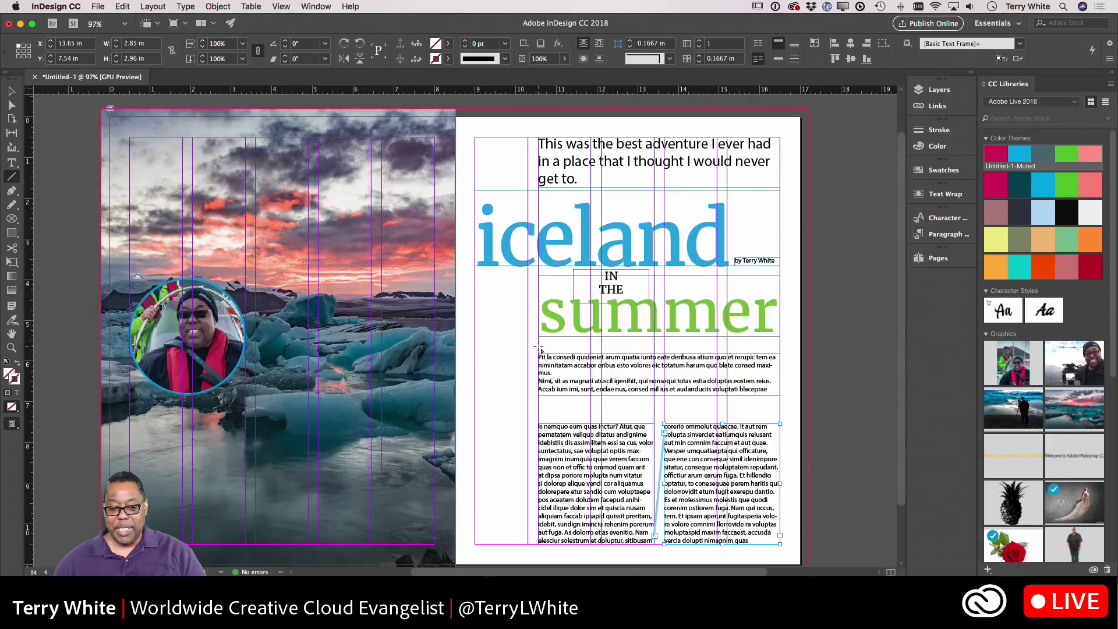
pyautogui.moveTo(538, 345); pyautogui.dragTo(780, 346)
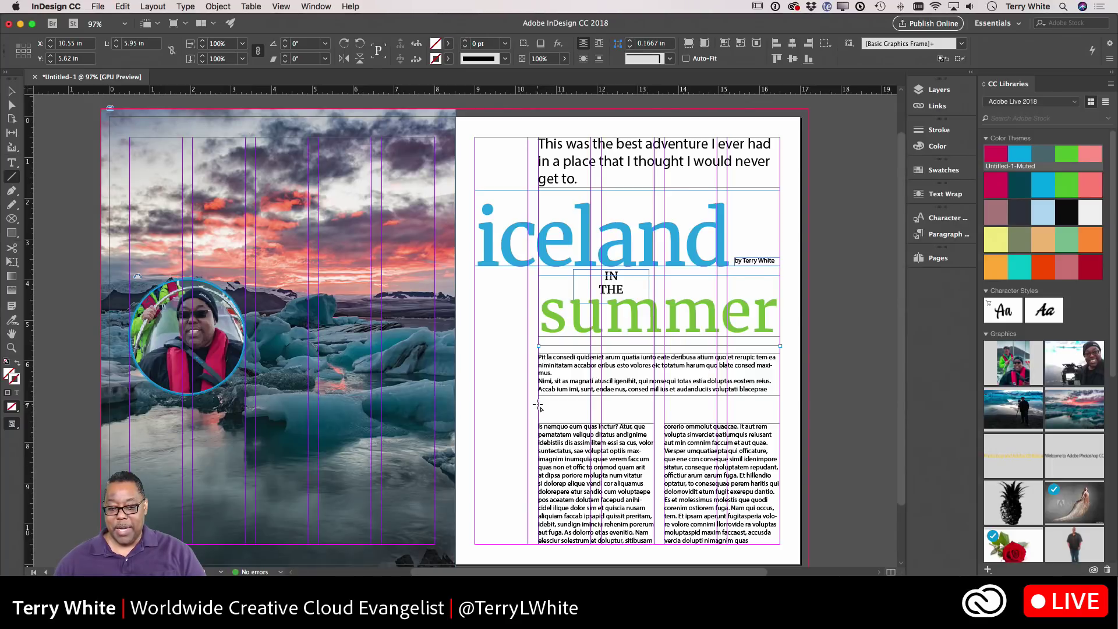
pyautogui.click(504, 45)
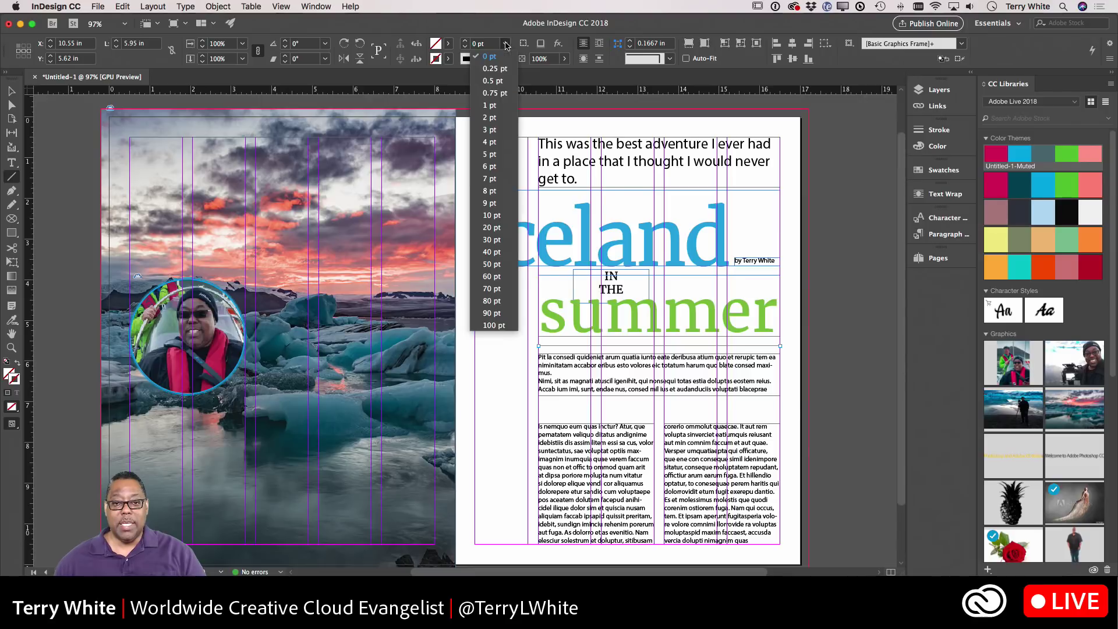
pyautogui.click(495, 119)
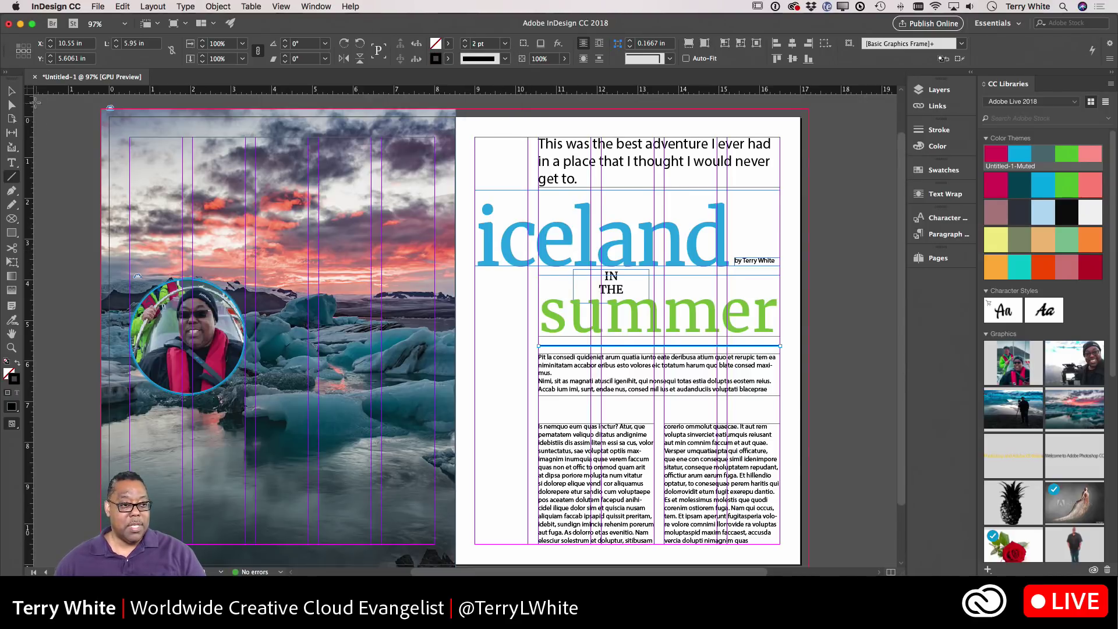
pyautogui.click(11, 91)
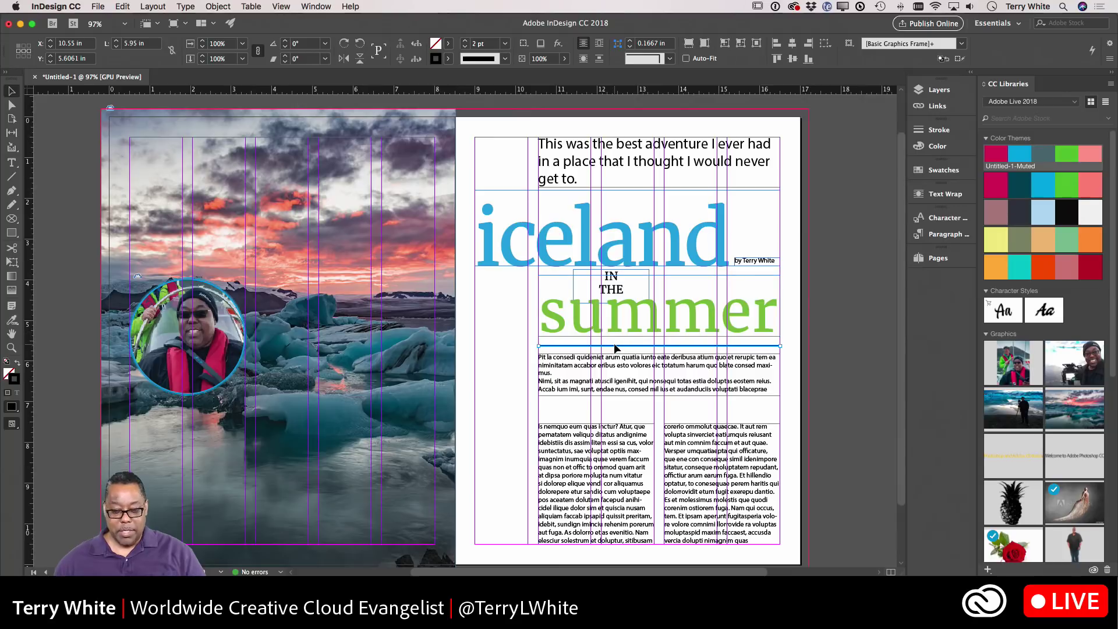
pyautogui.click(996, 154)
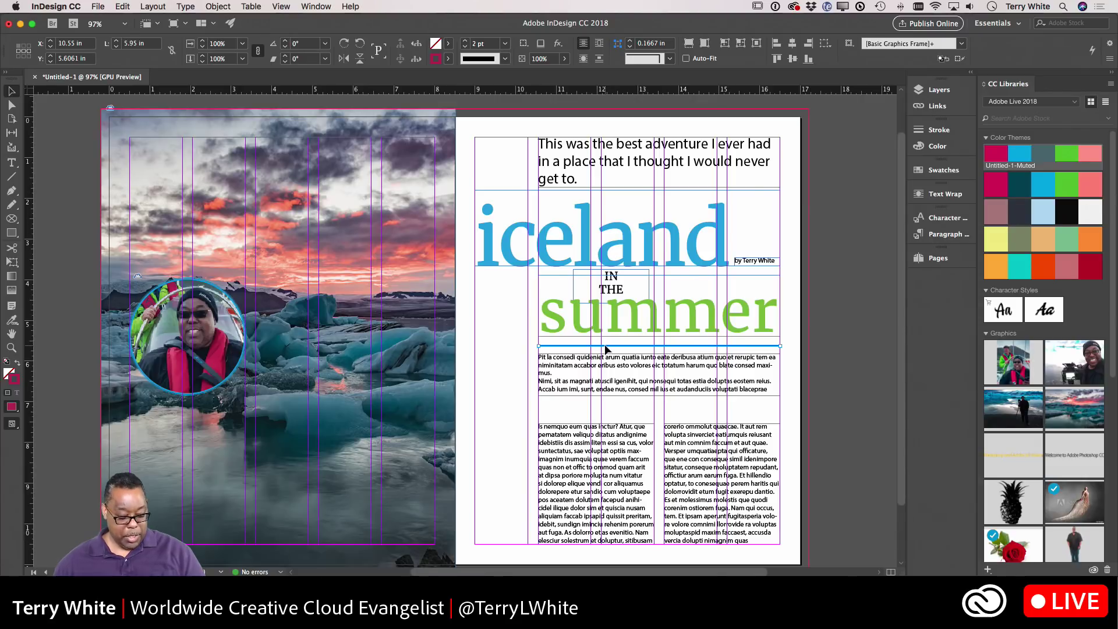
# Duplicate the crimson line straight down to about Y 7.05 in, between the intro text and the two columns, with a 1 pt stroke
pyautogui.moveTo(605, 350); pyautogui.dragTo(602, 409)
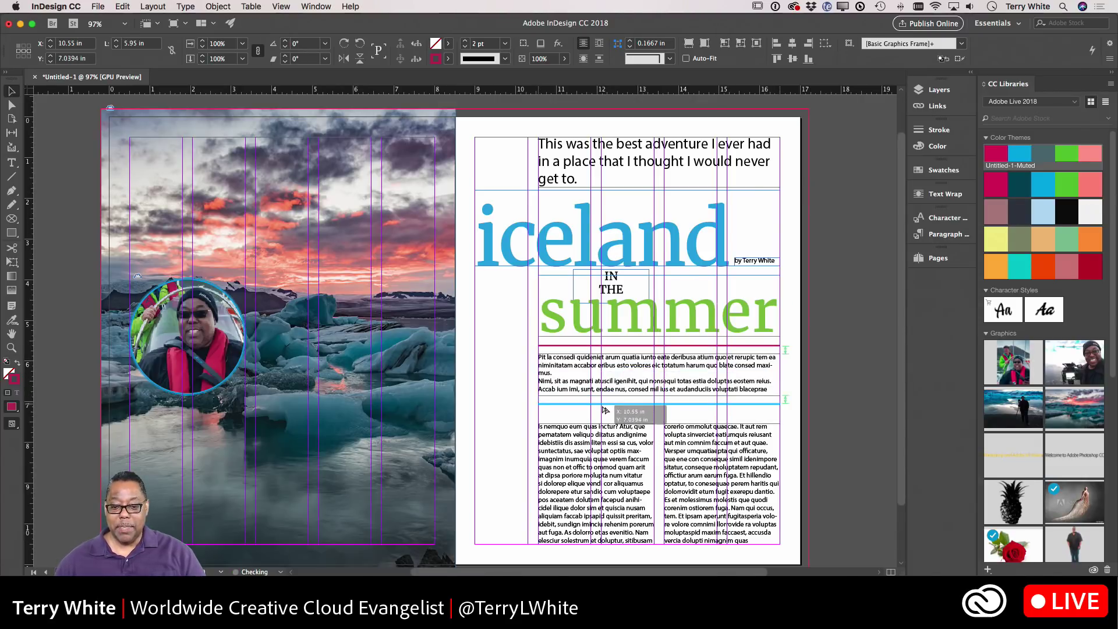
pyautogui.click(505, 43)
pyautogui.click(488, 105)
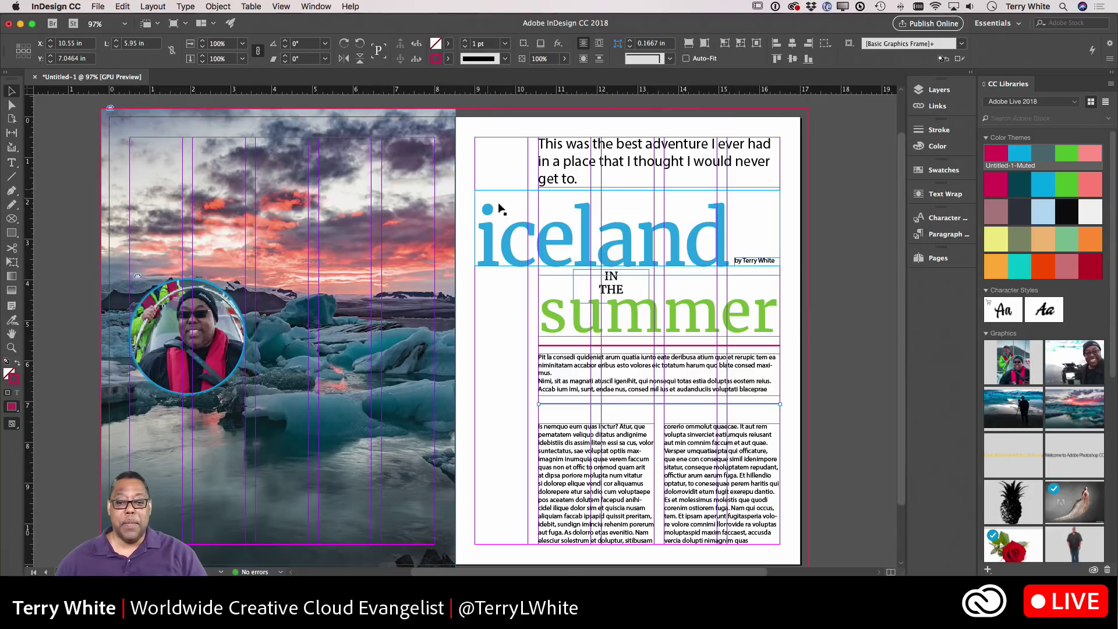
pyautogui.click(524, 294)
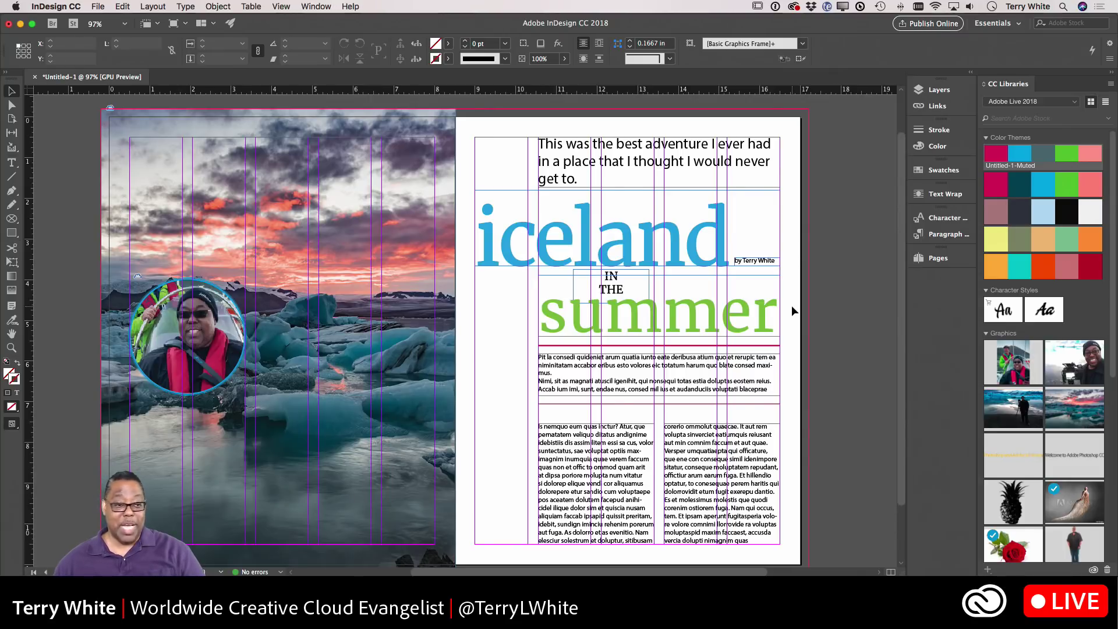
pyautogui.press('w')
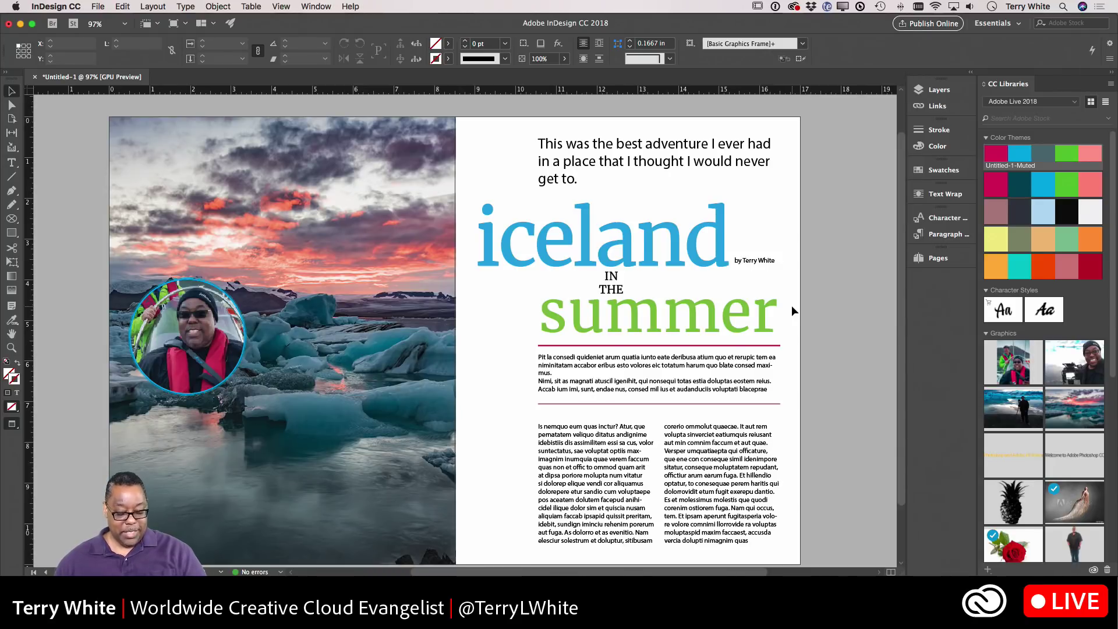
pyautogui.press('w')
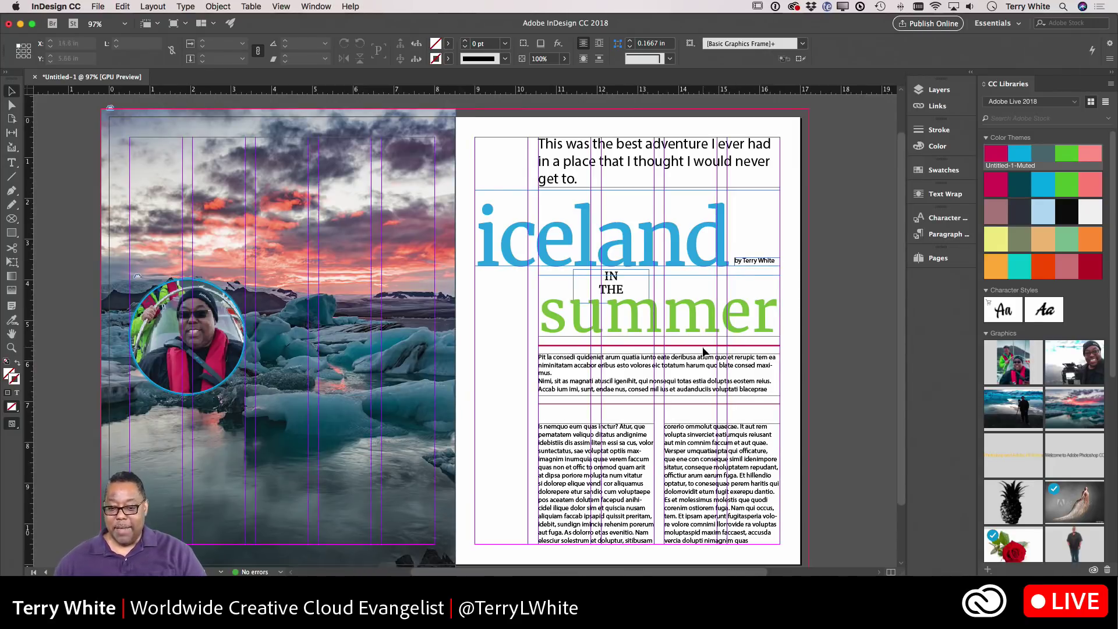
# Place the text cursor at the start of the first column's placeholder text and magnify the view to 300%
pyautogui.doubleClick(568, 437)
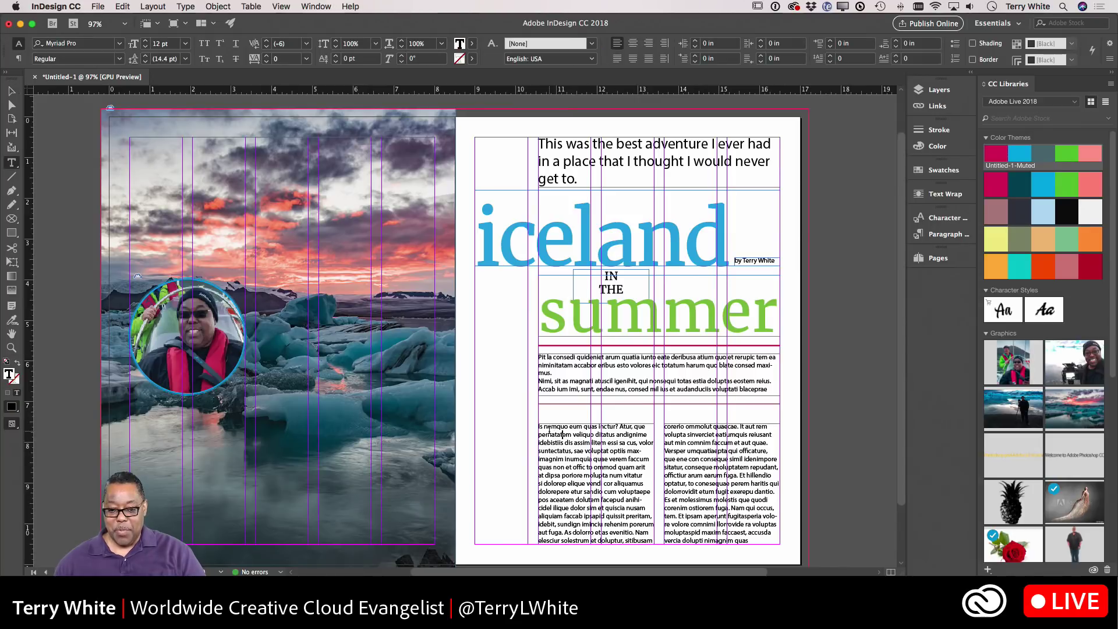
pyautogui.click(538, 425)
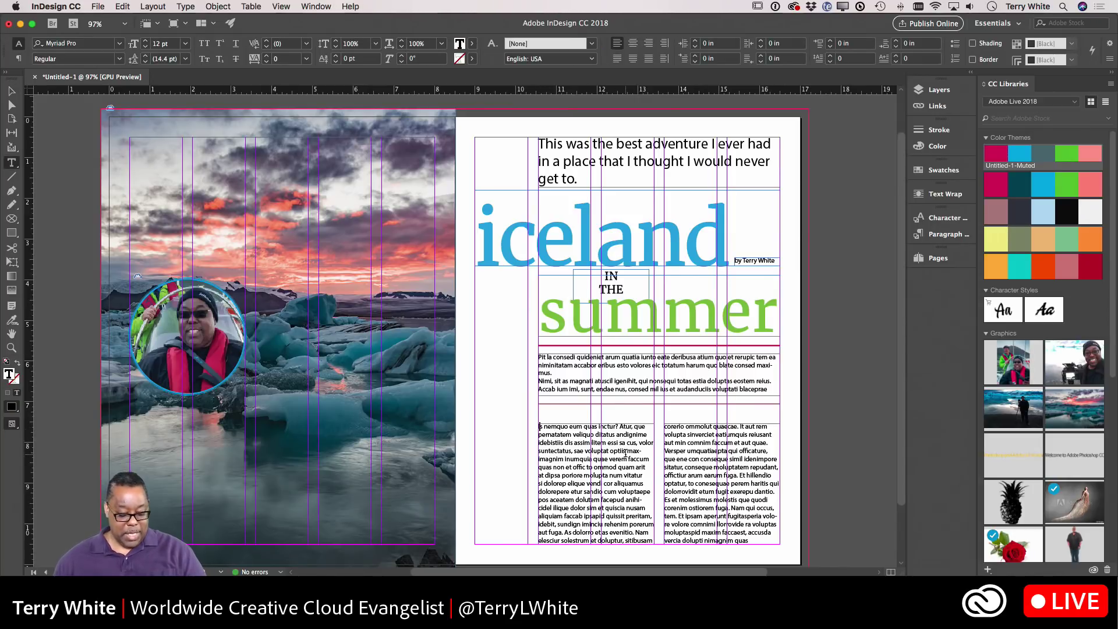
pyautogui.press('super+equal')
pyautogui.press('super+equal')
pyautogui.press('super+equal')
pyautogui.press('super+equal')
pyautogui.press('super+equal')
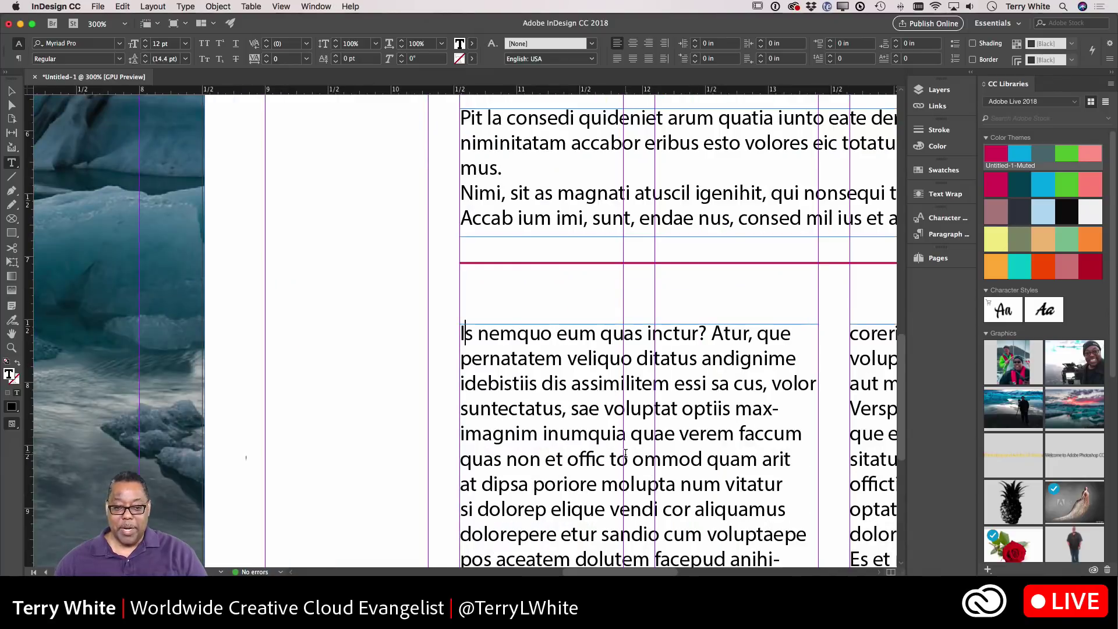
pyautogui.scroll(-5, 624, 453)
pyautogui.scroll(4, 625, 453)
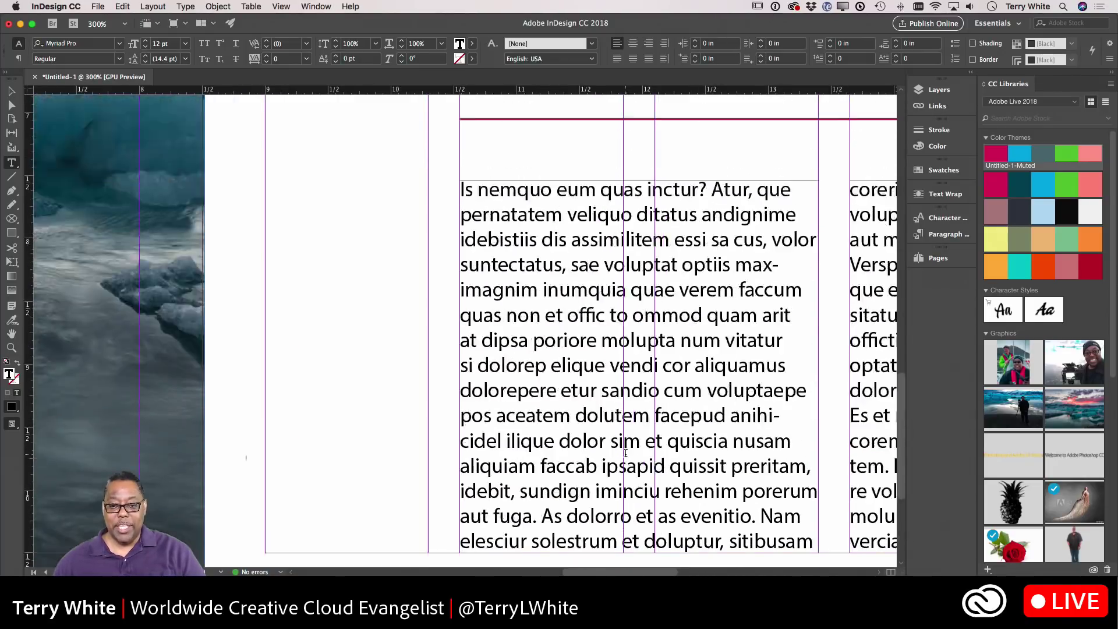
pyautogui.hscroll(3, 625, 453)
pyautogui.scroll(-1, 625, 453)
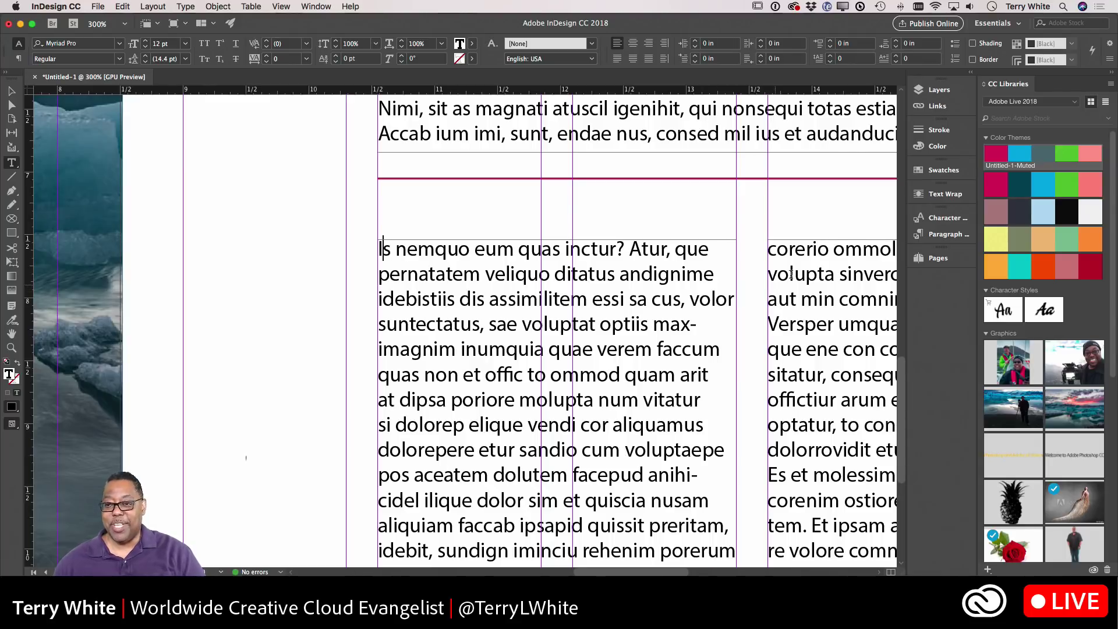
pyautogui.click(895, 57)
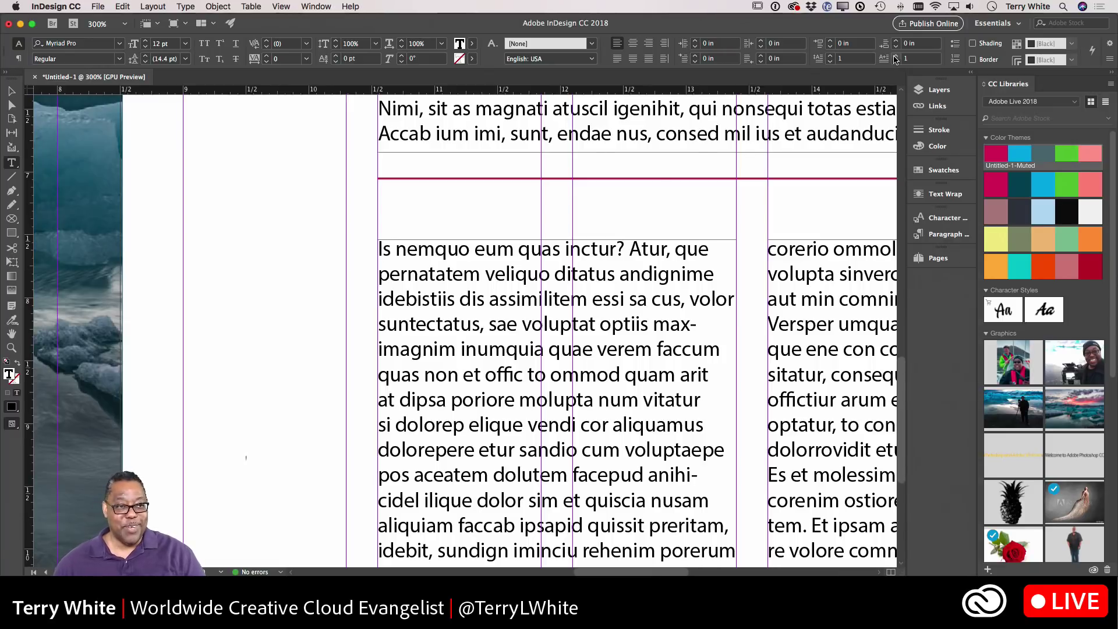
pyautogui.click(896, 57)
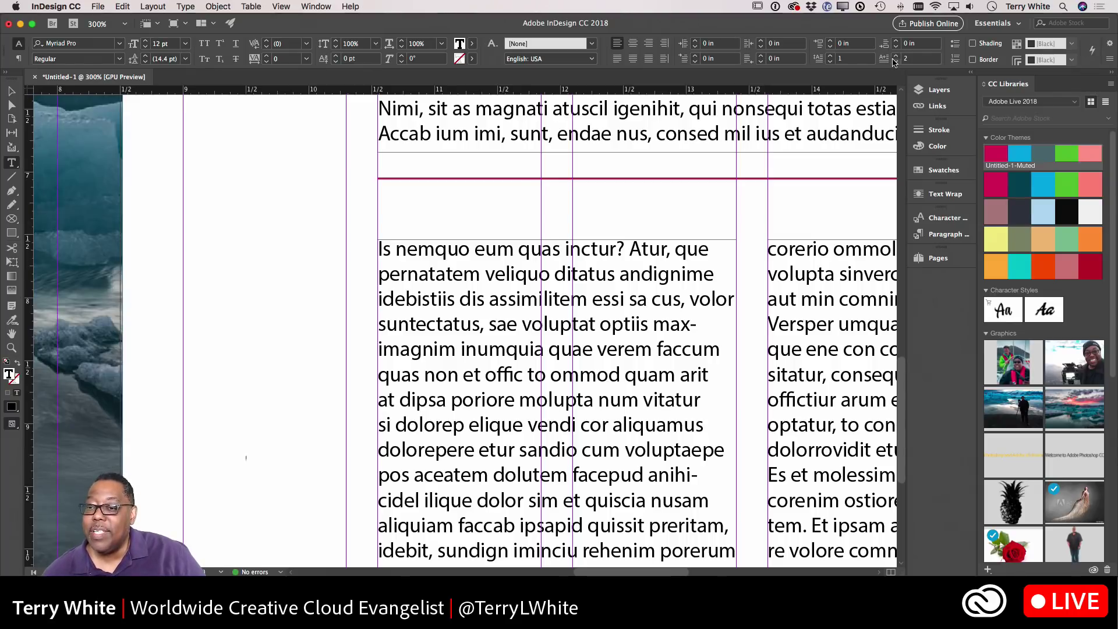
pyautogui.click(896, 62)
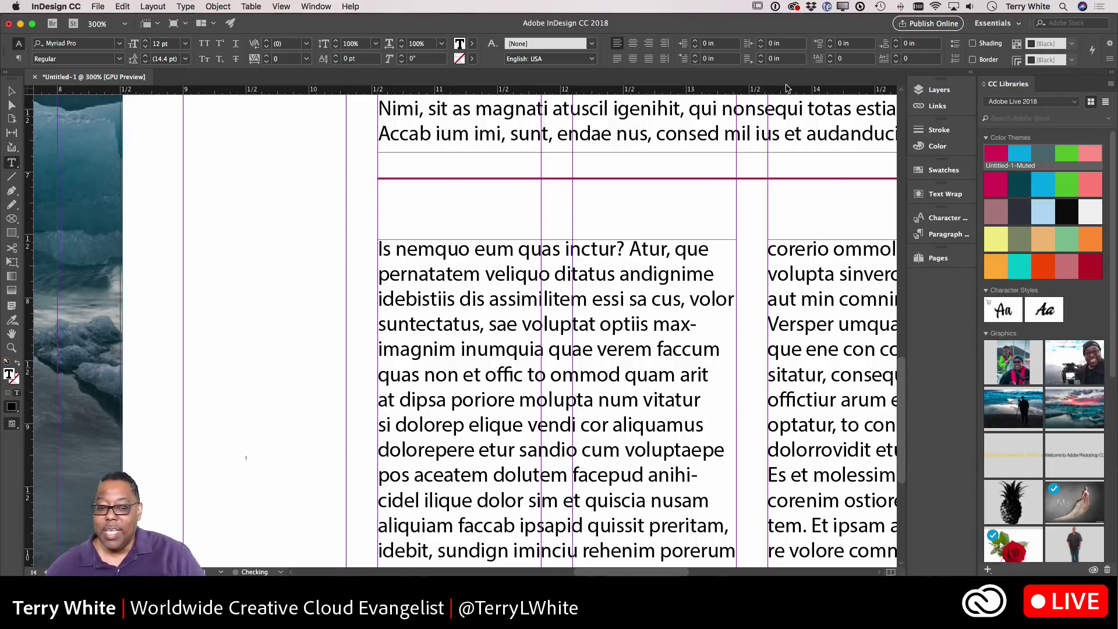
# Give the first column's opening paragraph a one-character drop cap that is four lines tall
pyautogui.click(831, 55)
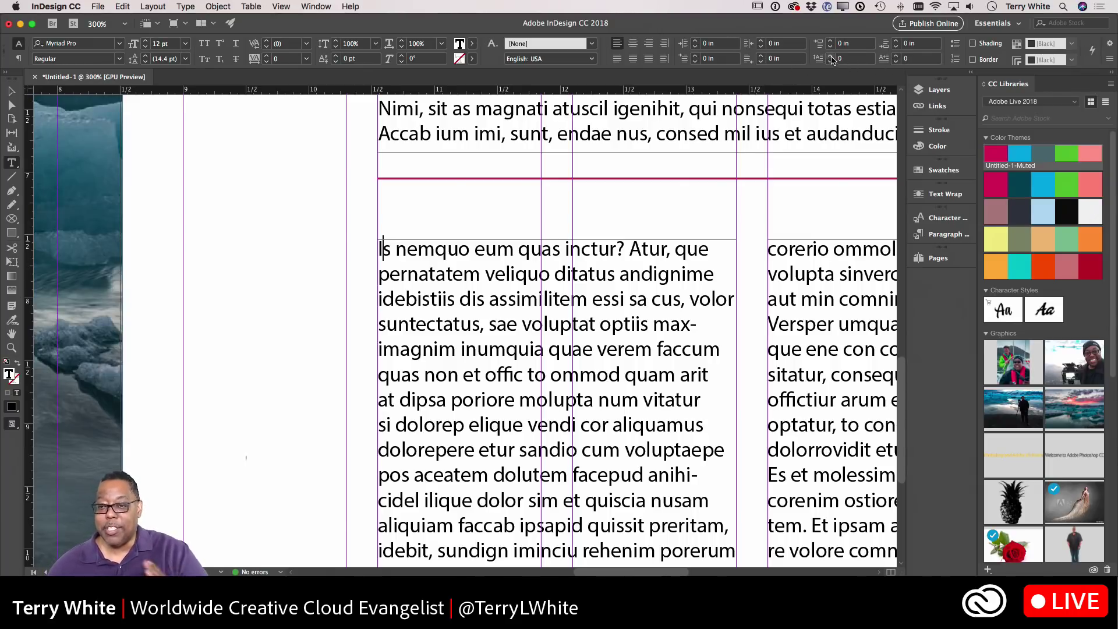
pyautogui.click(831, 56)
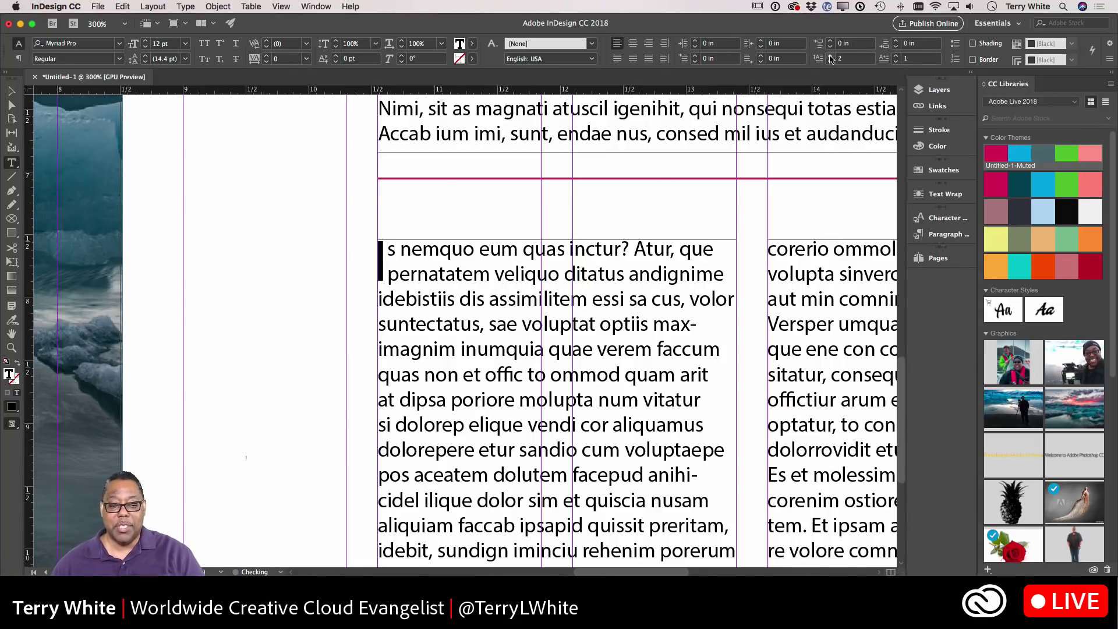
pyautogui.click(831, 57)
pyautogui.click(831, 57)
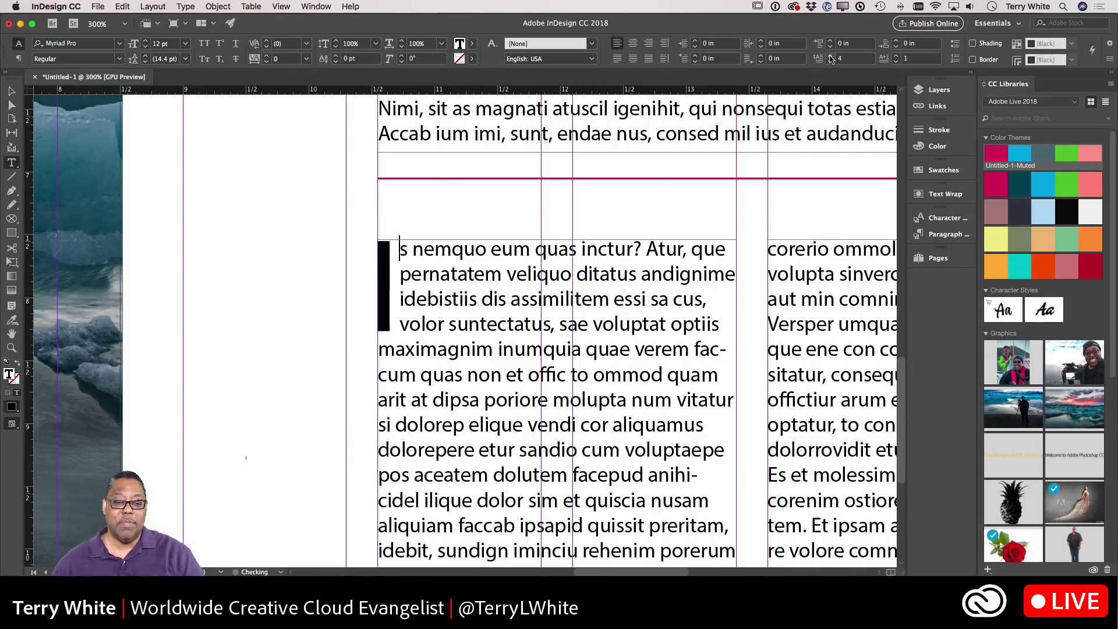
pyautogui.click(831, 57)
pyautogui.click(831, 57)
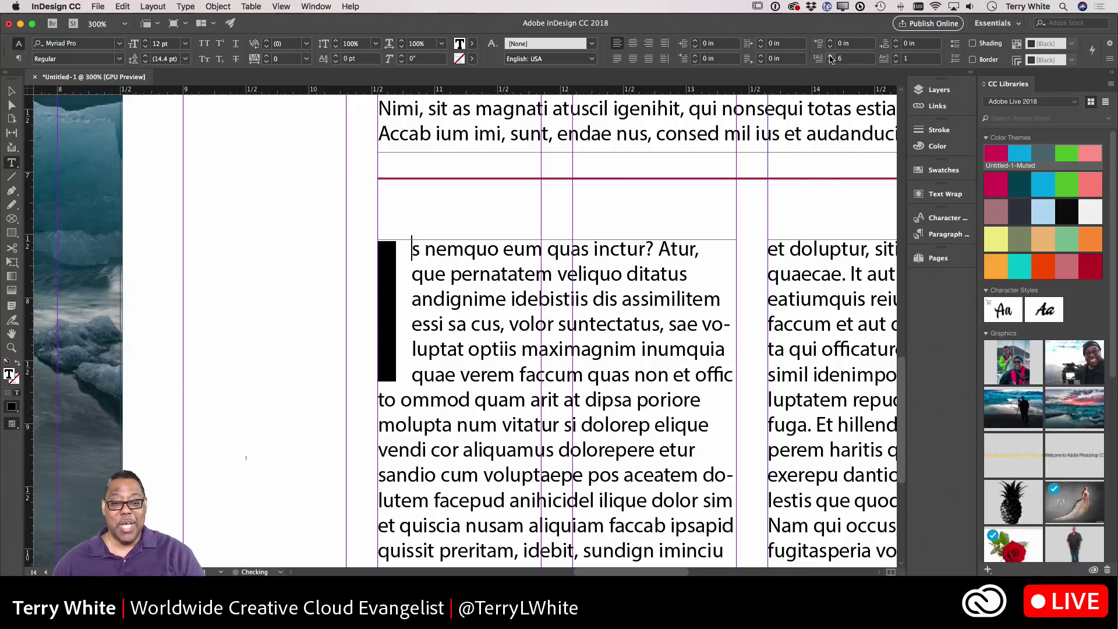
pyautogui.click(830, 62)
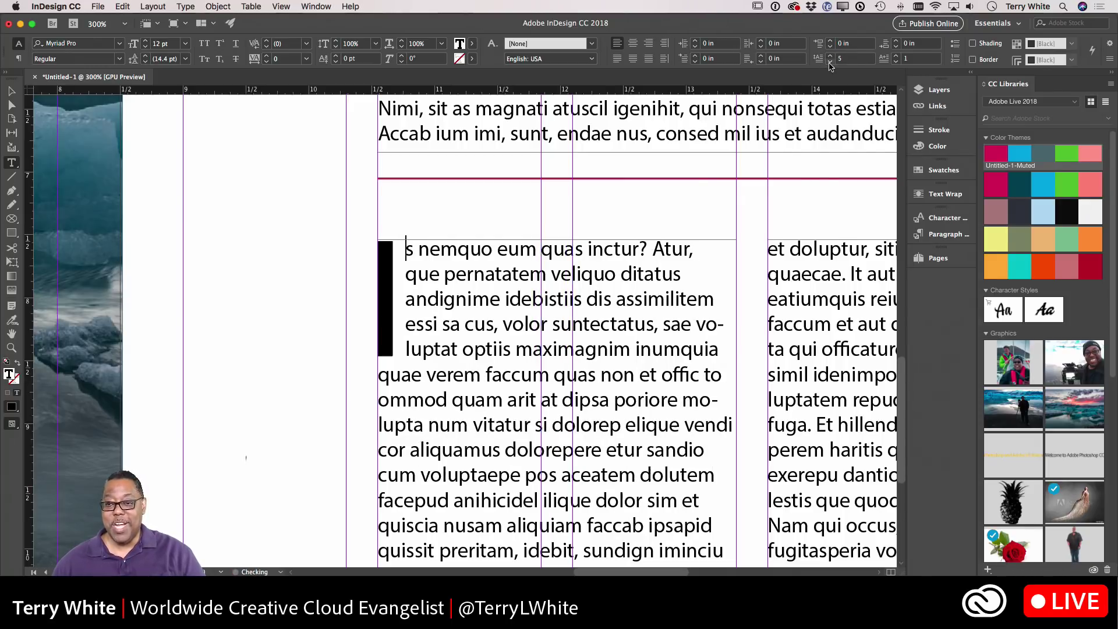
pyautogui.click(830, 62)
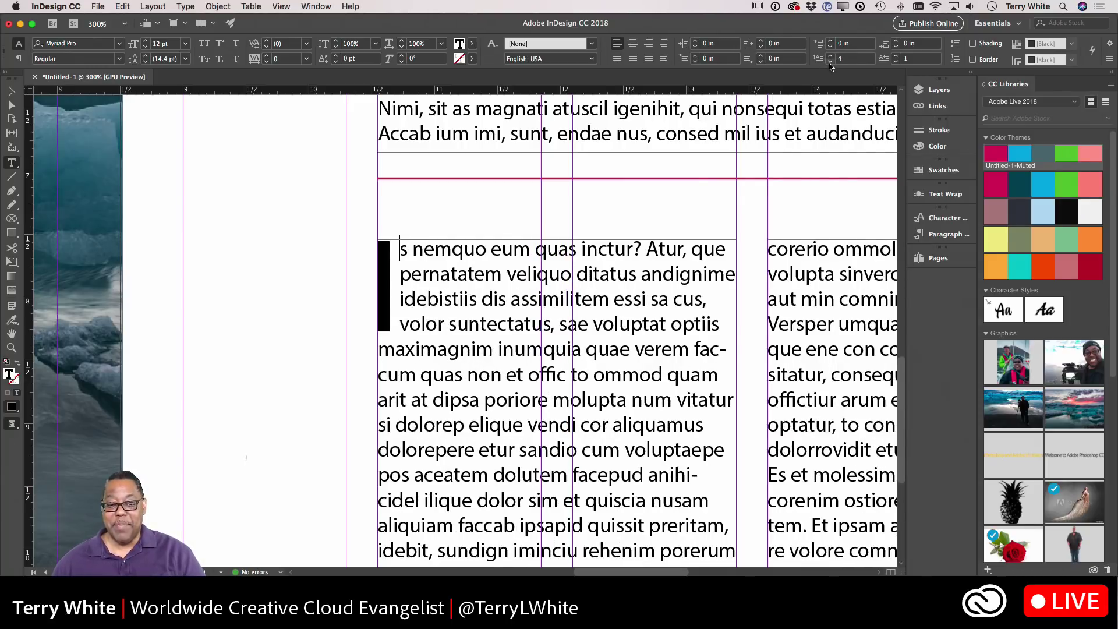
# Try extending the drop cap to two and three characters, and return it to one character
pyautogui.click(897, 57)
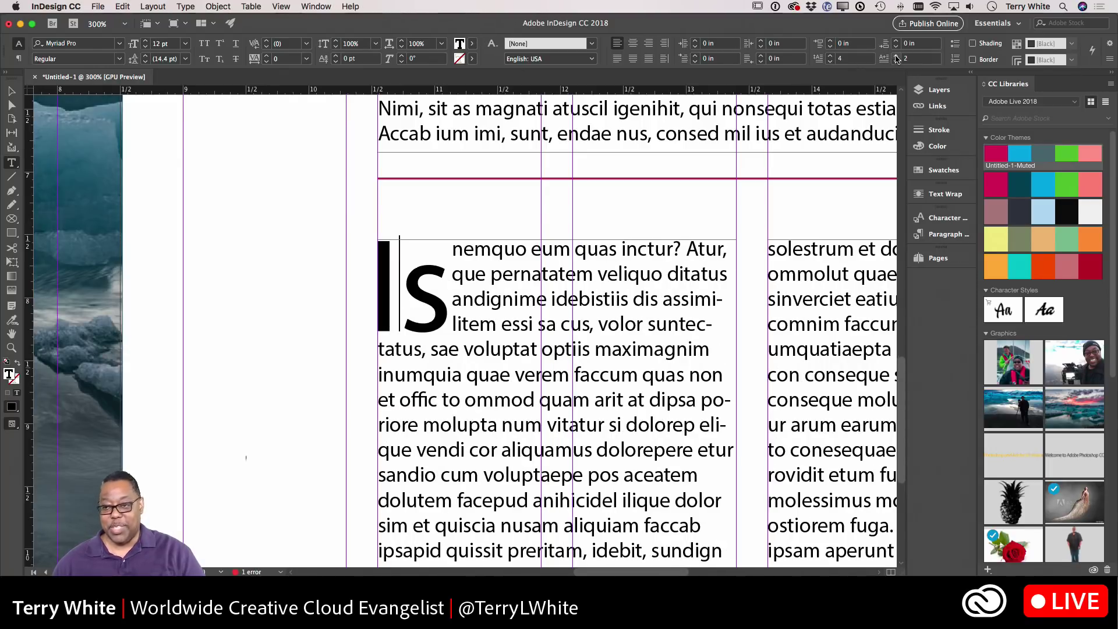
pyautogui.click(896, 56)
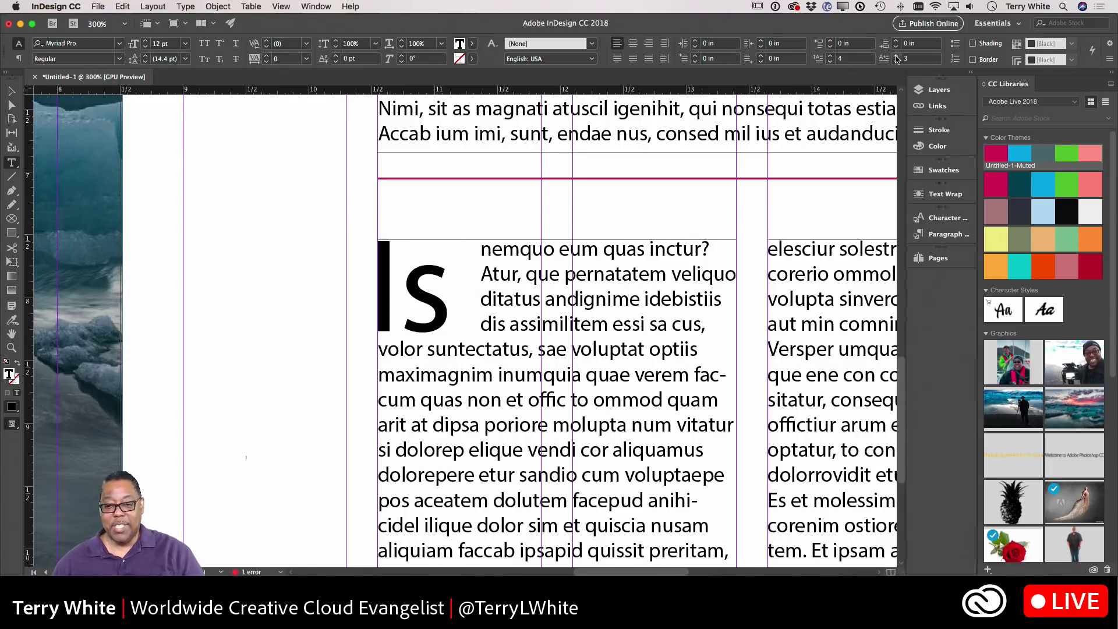
pyautogui.click(897, 61)
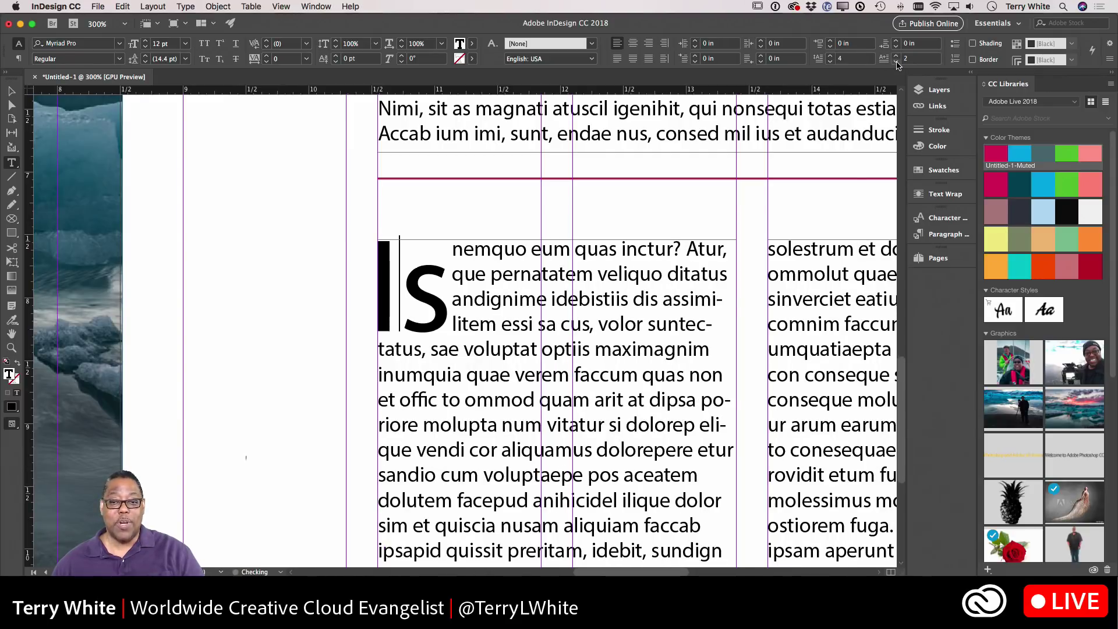
pyautogui.click(897, 62)
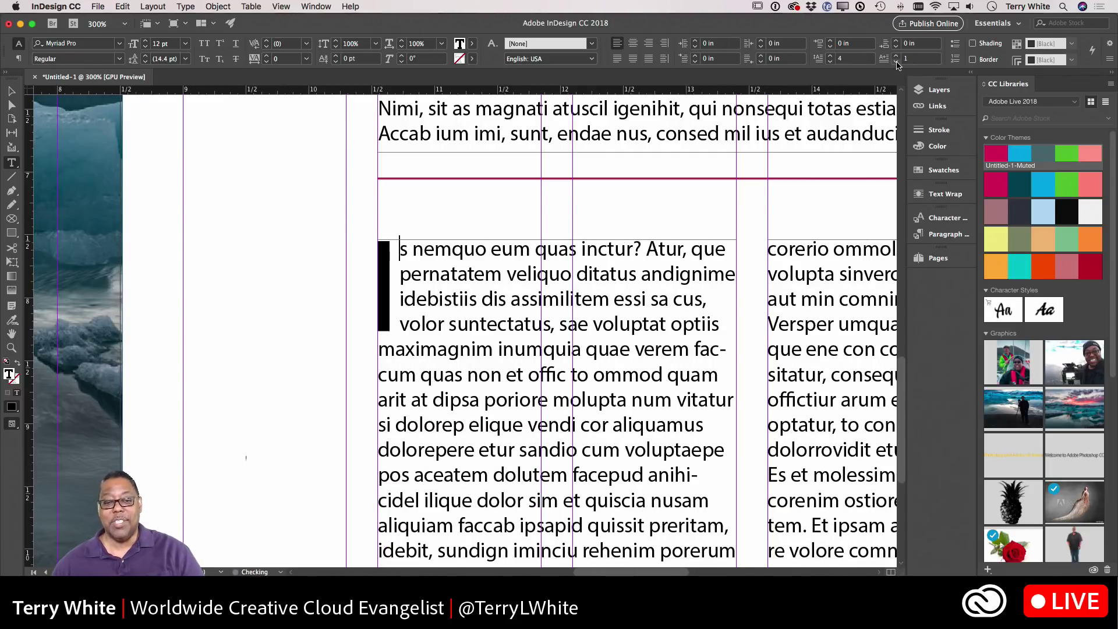
# Color the drop cap letter with the blue from the Muted theme and fit the whole spread in view
pyautogui.click(400, 291)
pyautogui.keyDown('shift'); pyautogui.click(380, 291); pyautogui.keyUp('shift')
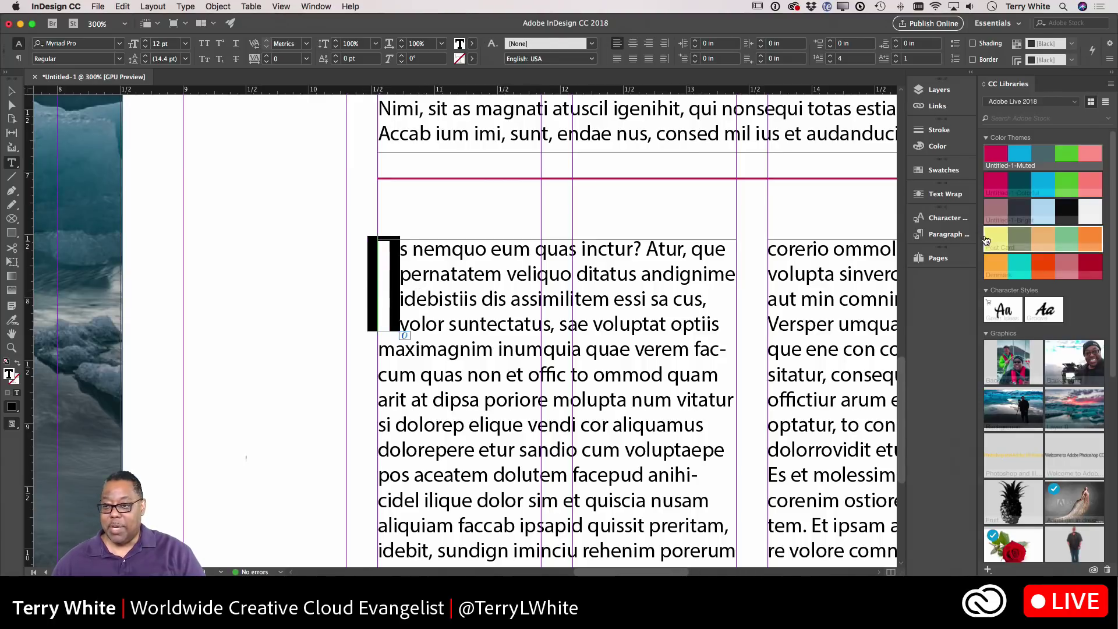
pyautogui.click(1020, 158)
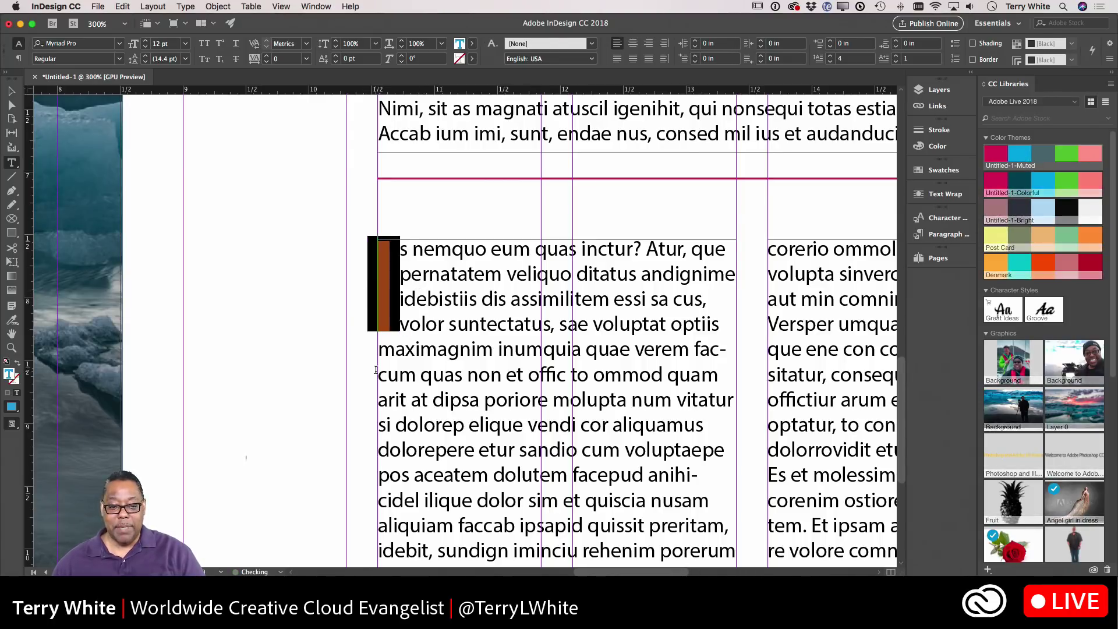
pyautogui.click(455, 313)
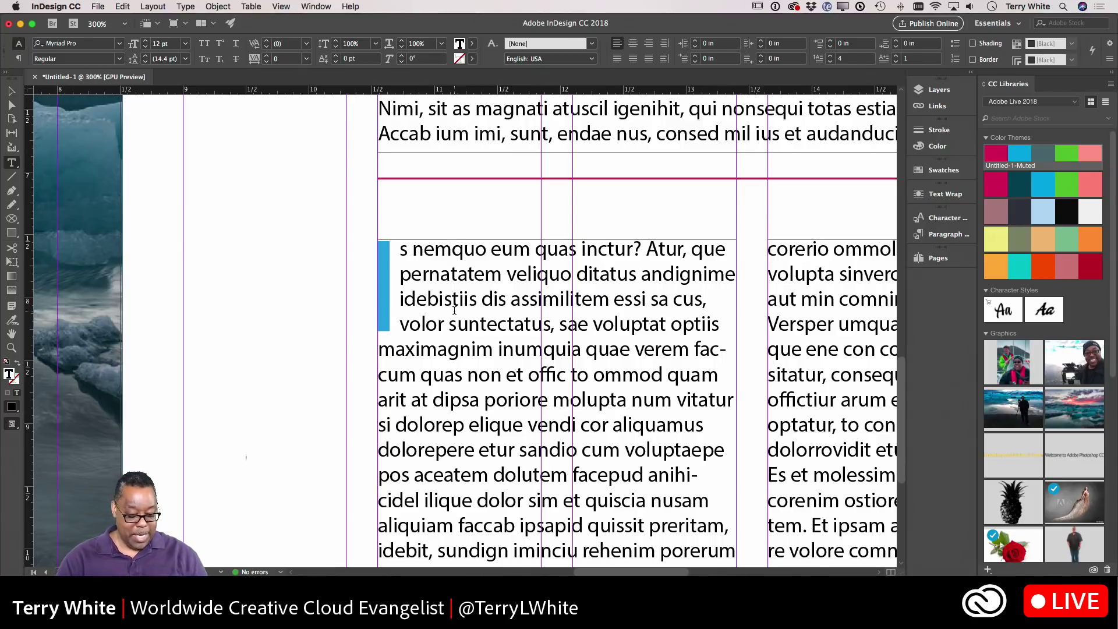
pyautogui.press('super+alt+0')
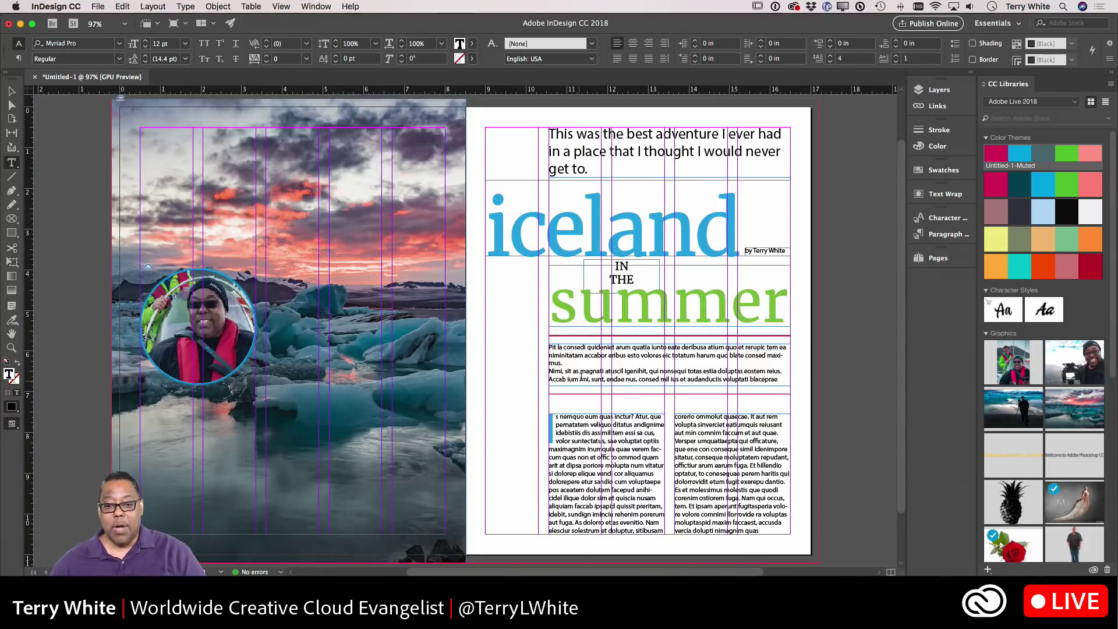